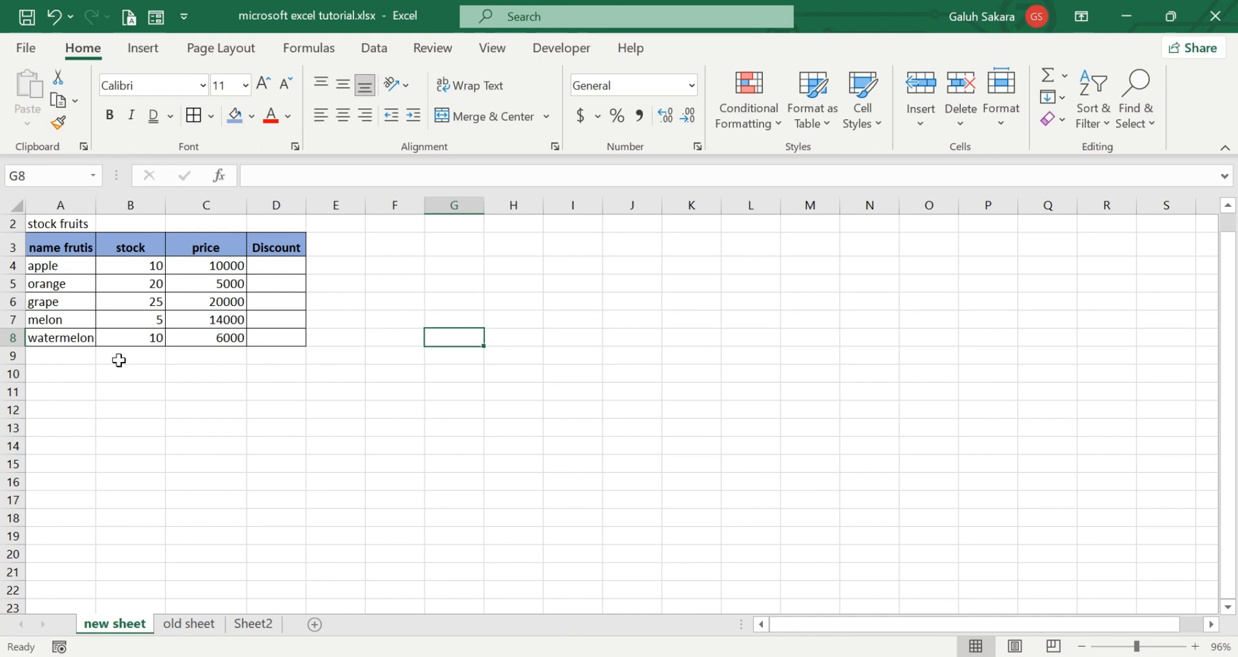
# Step: Enter the label Total in cell A9 under the fruit names and merge and center it across A9:B9
pyautogui.click(70, 357)
pyautogui.write('Total')
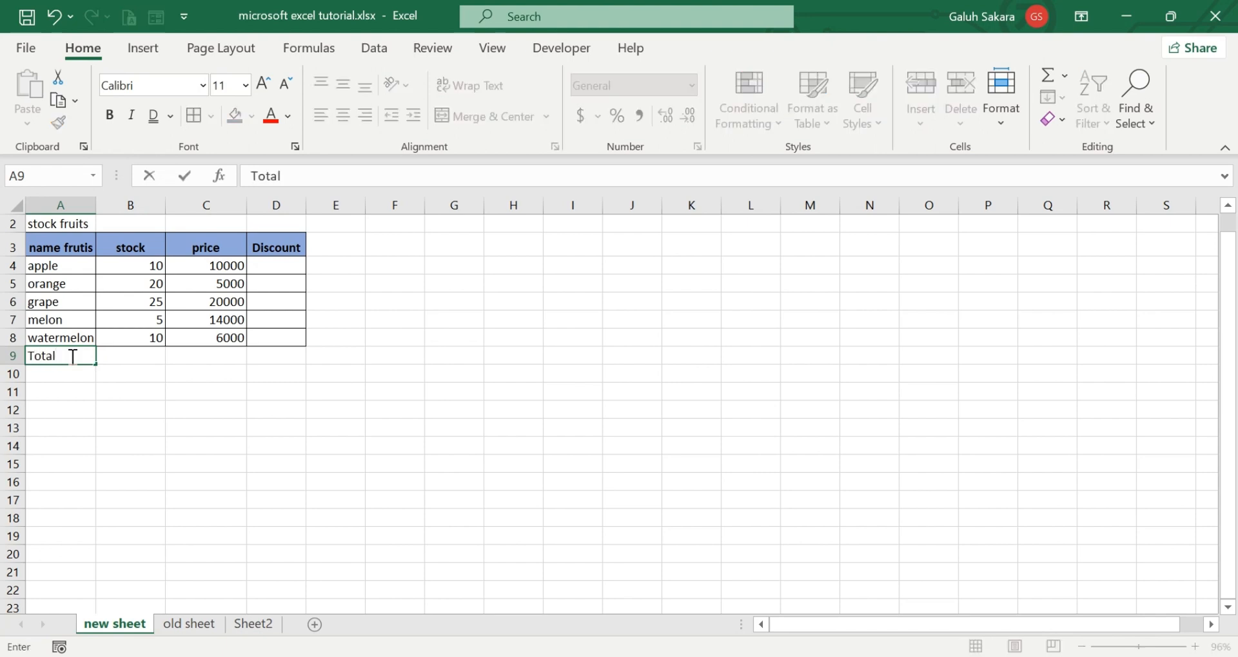
pyautogui.press('Return')
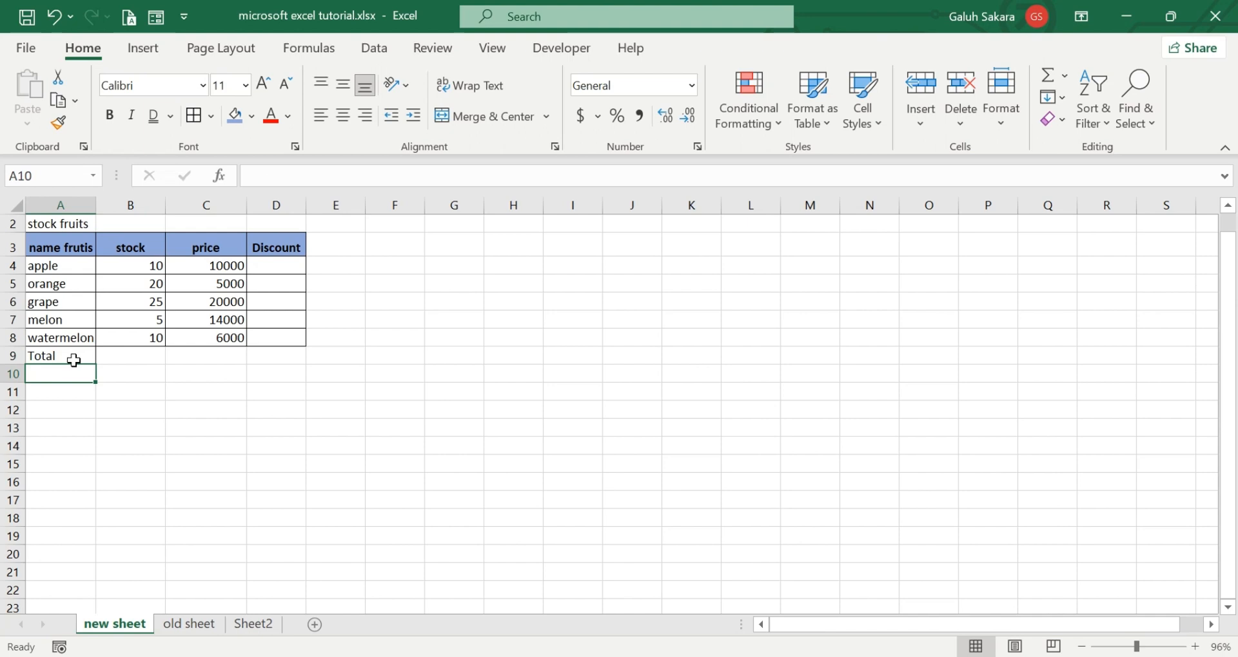
pyautogui.click(74, 360)
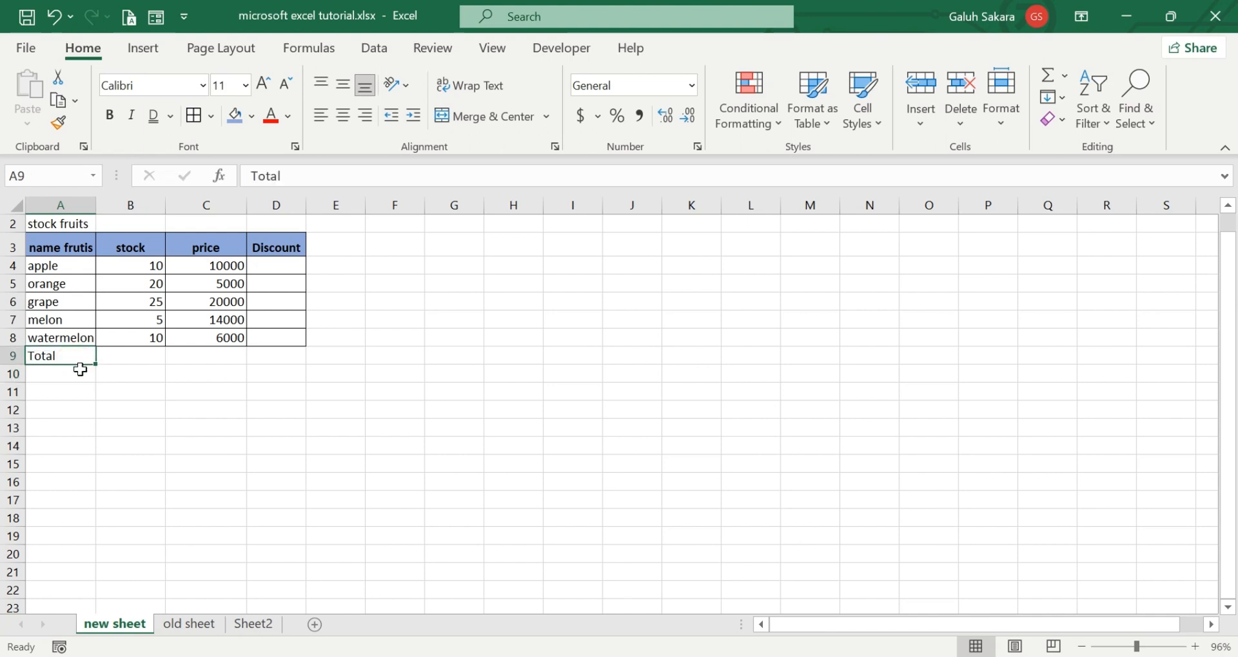
pyautogui.moveTo(74, 351); pyautogui.dragTo(121, 359)
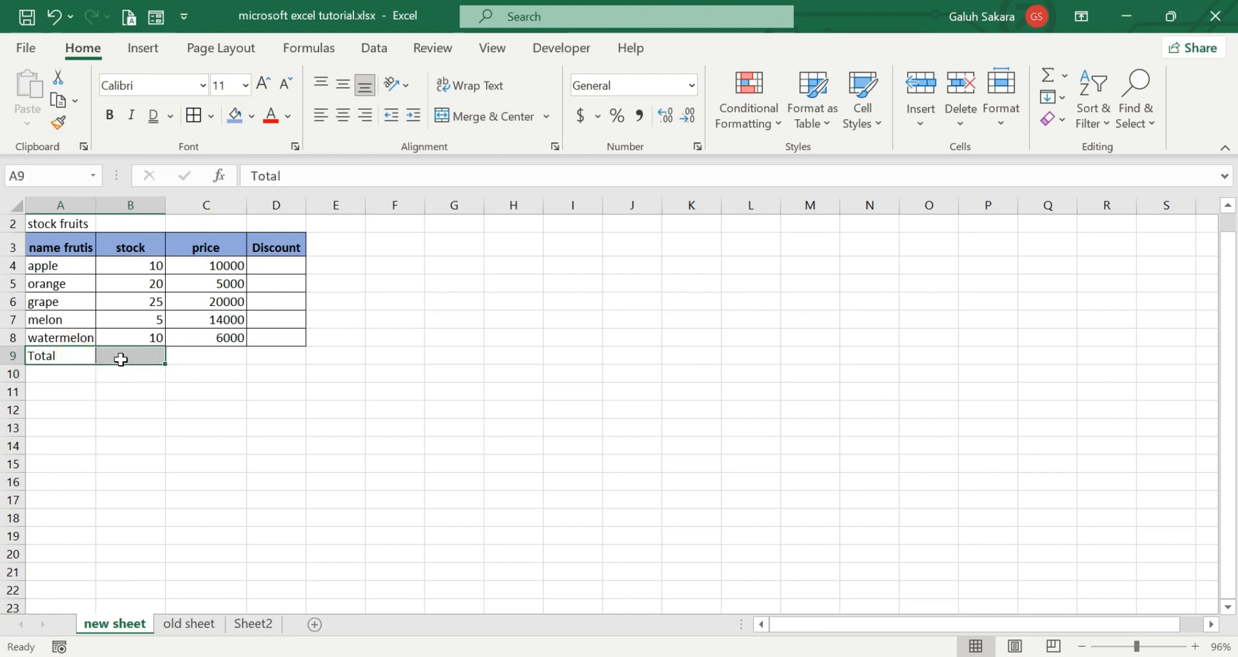
pyautogui.click(474, 116)
pyautogui.click(219, 441)
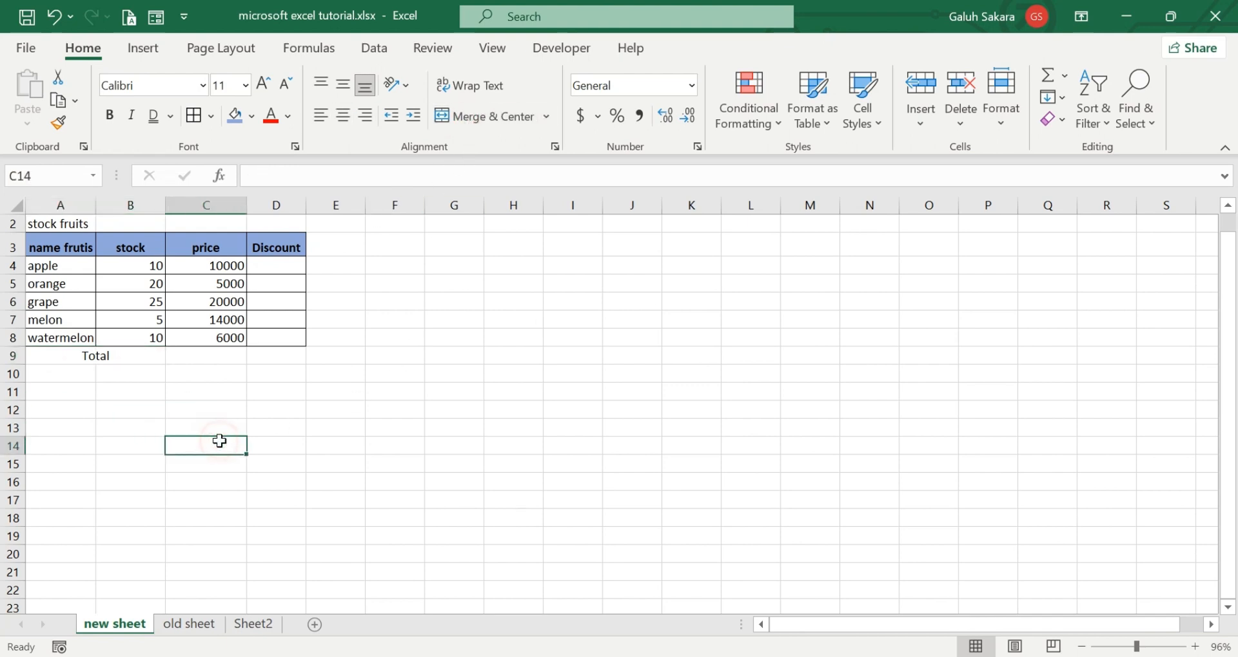
pyautogui.click(97, 361)
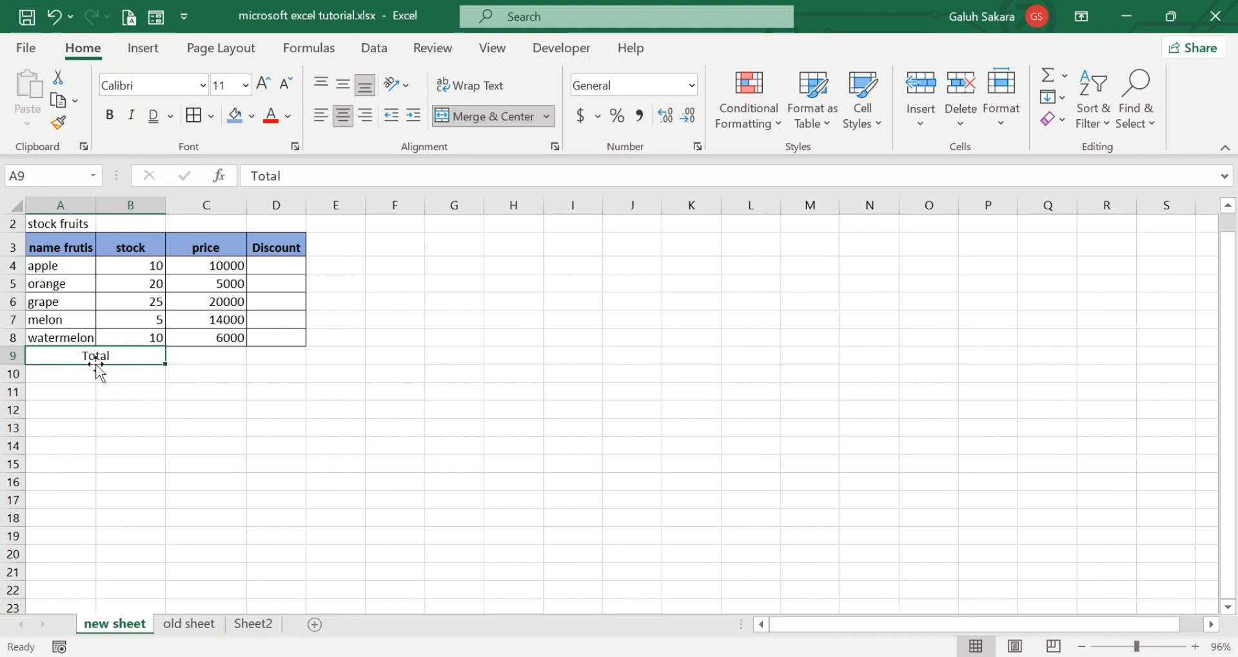
pyautogui.click(196, 363)
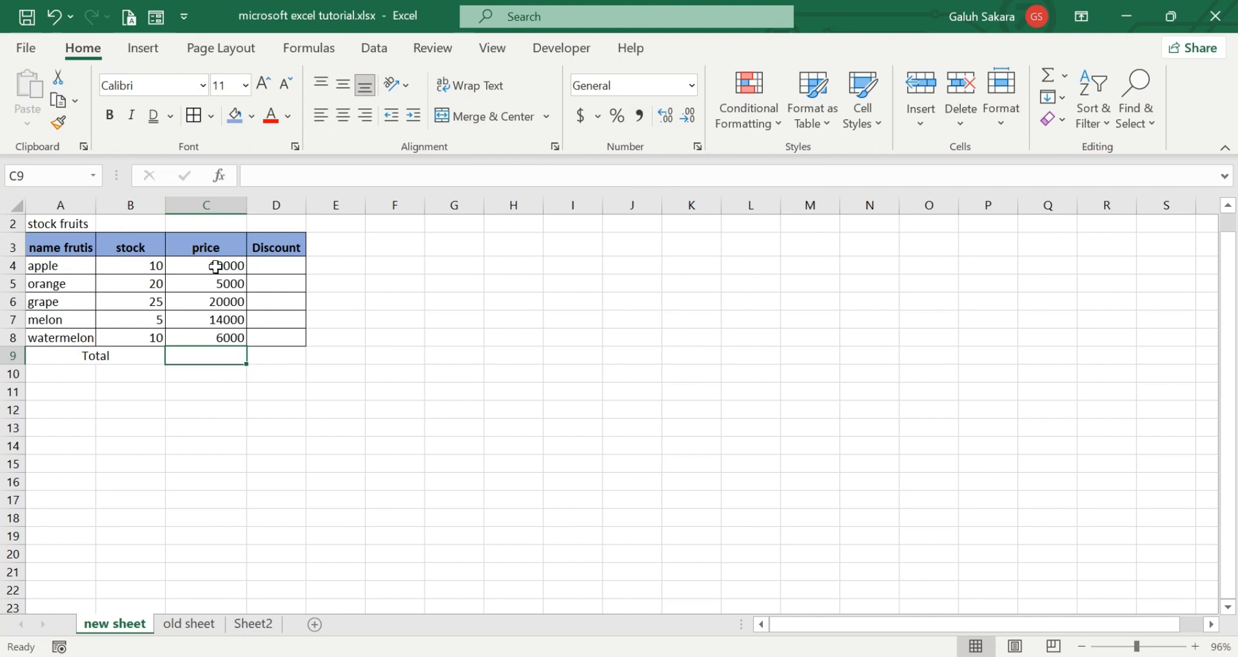
# Step: Format the prices in C4:C8 with the comma style and reduce them to no decimal places
pyautogui.moveTo(216, 267); pyautogui.dragTo(222, 335)
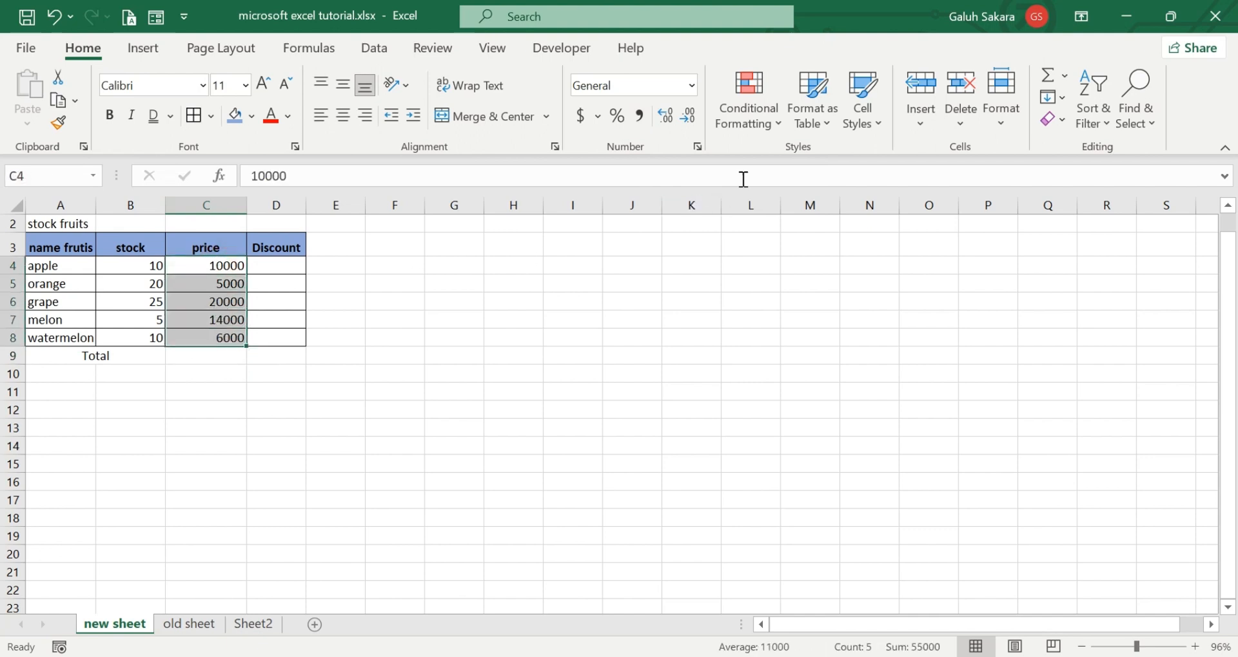
pyautogui.click(640, 119)
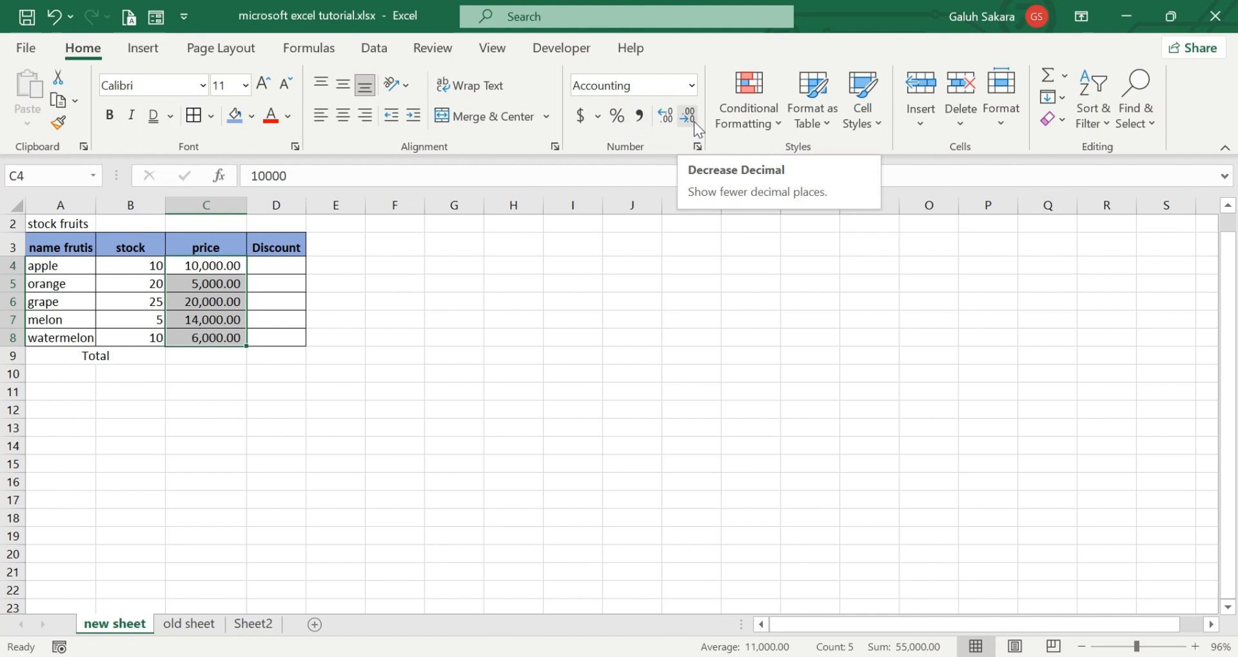
pyautogui.click(693, 121)
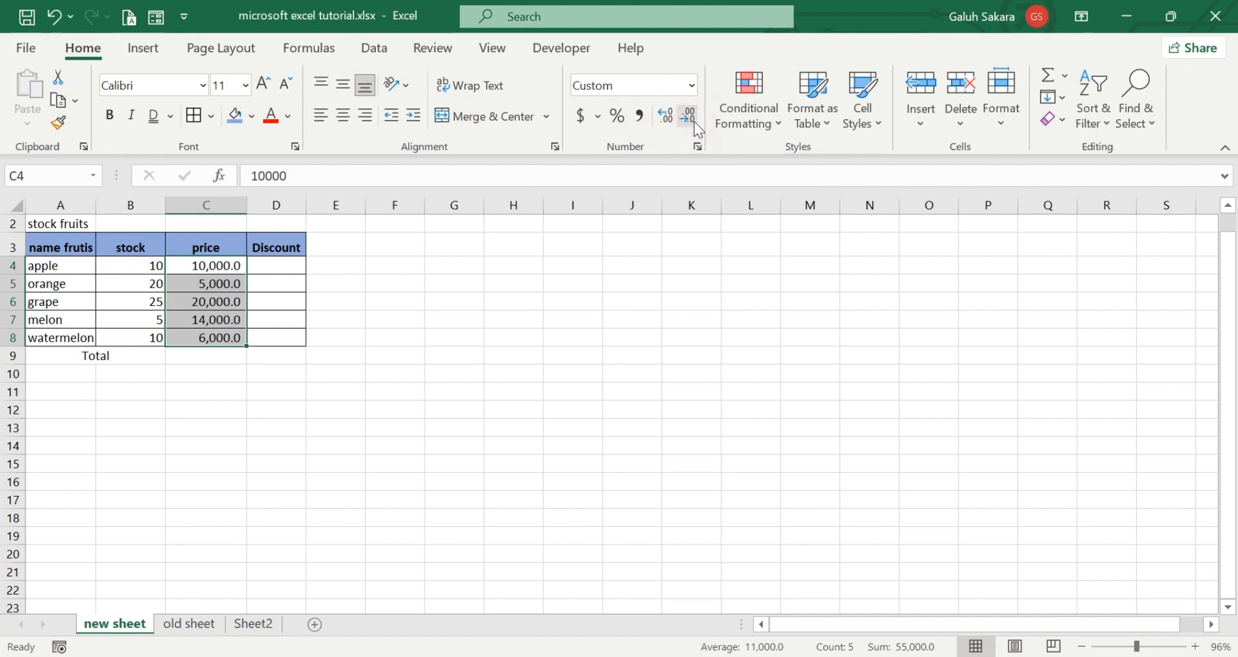
pyautogui.click(690, 119)
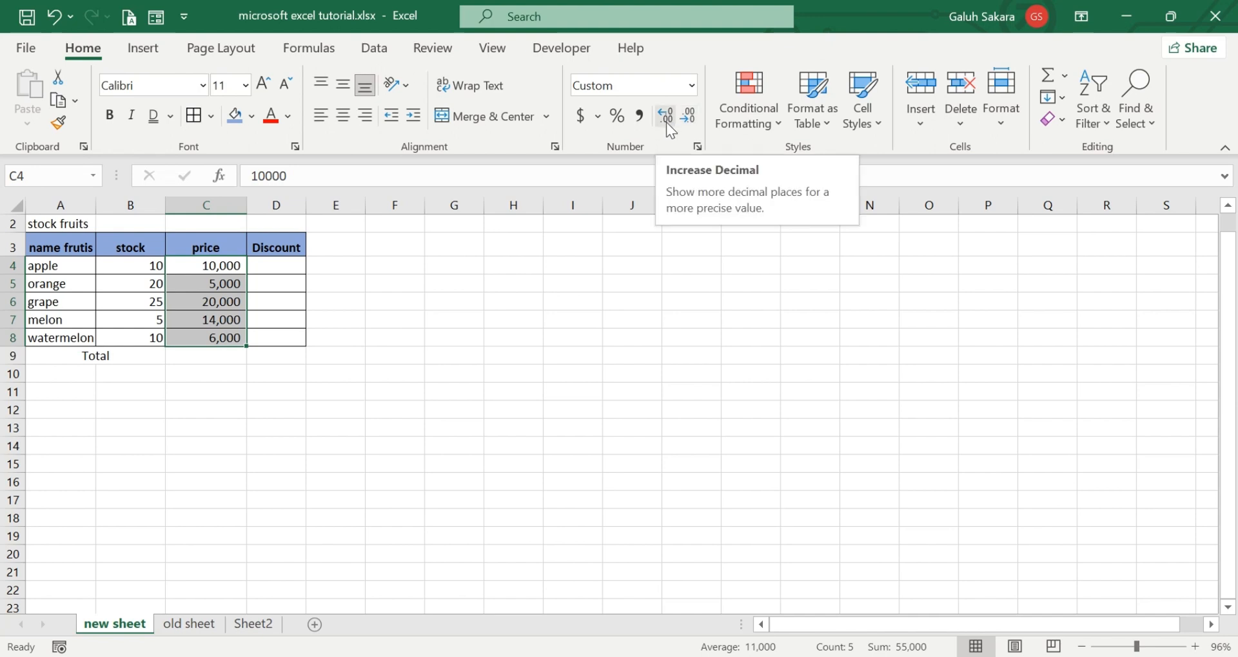
# Step: Bring the prices in C4:C8 back to two decimal places and apply the dollar accounting number format
pyautogui.click(666, 122)
pyautogui.click(667, 122)
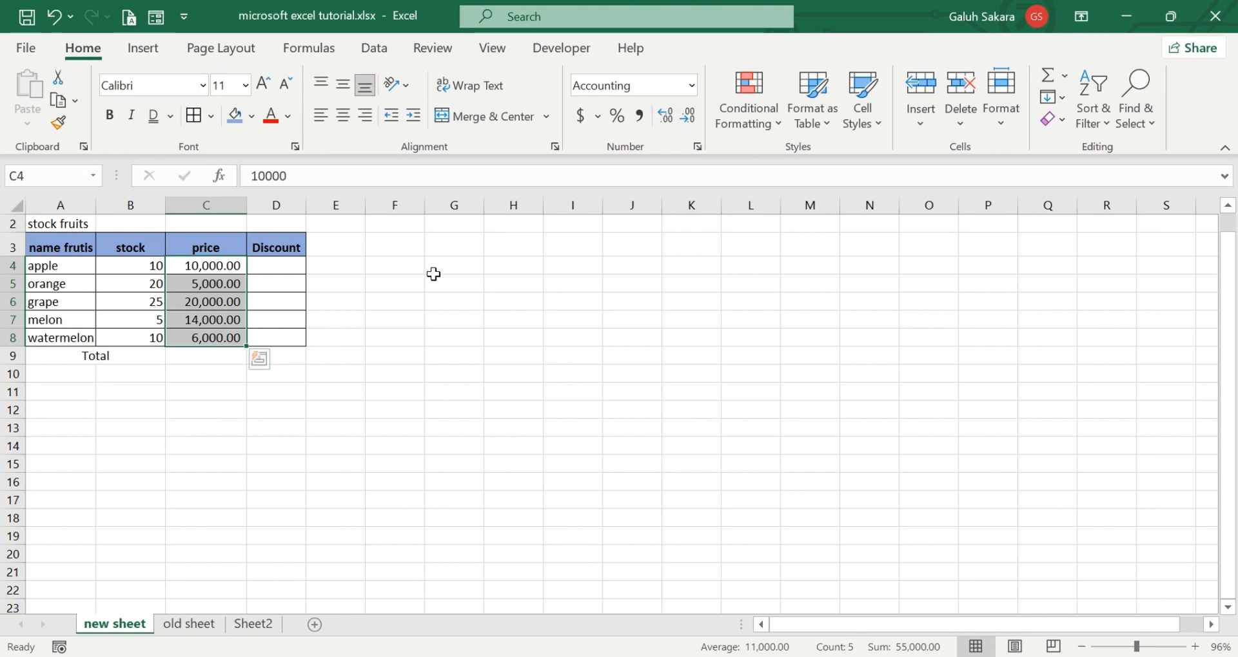
pyautogui.click(581, 117)
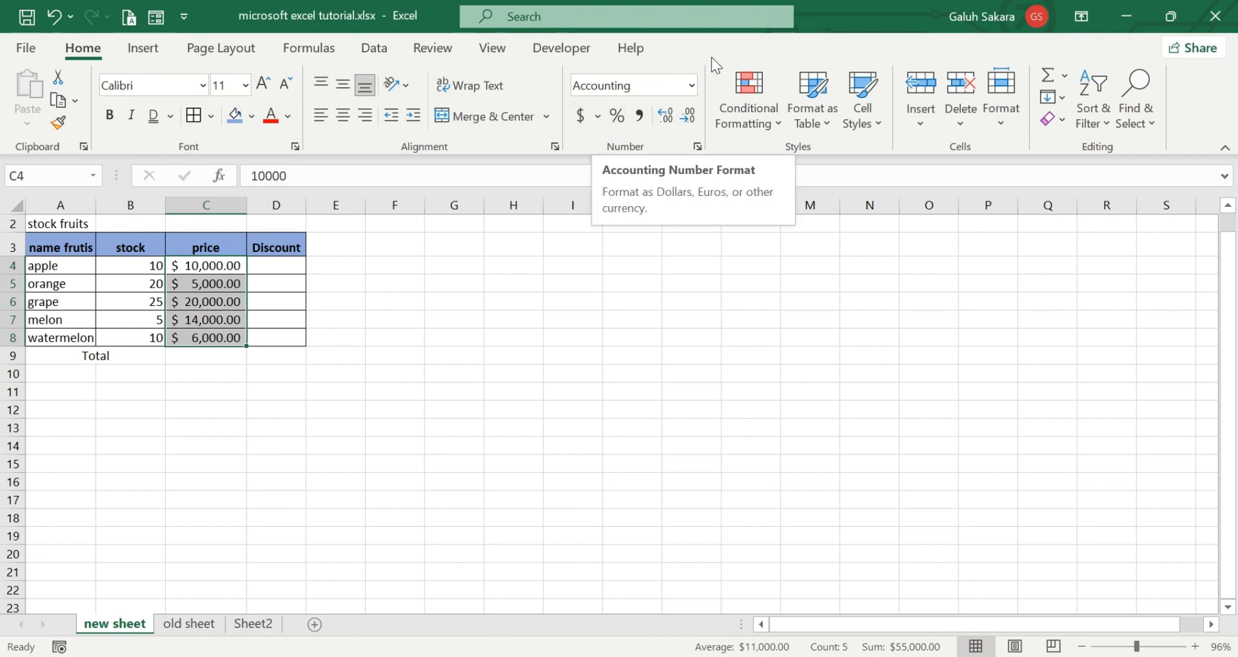
# Step: Change the accounting currency symbol of the prices in C4:C8 to IDR and widen the price column to fit
pyautogui.click(691, 84)
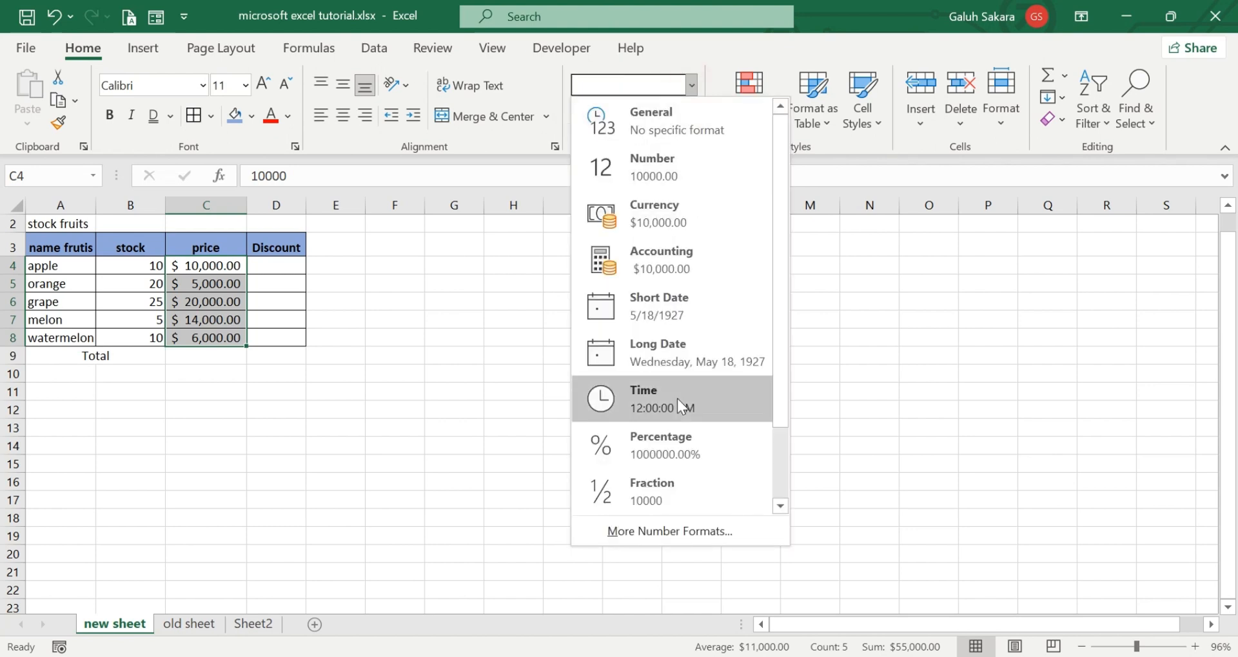
pyautogui.click(667, 534)
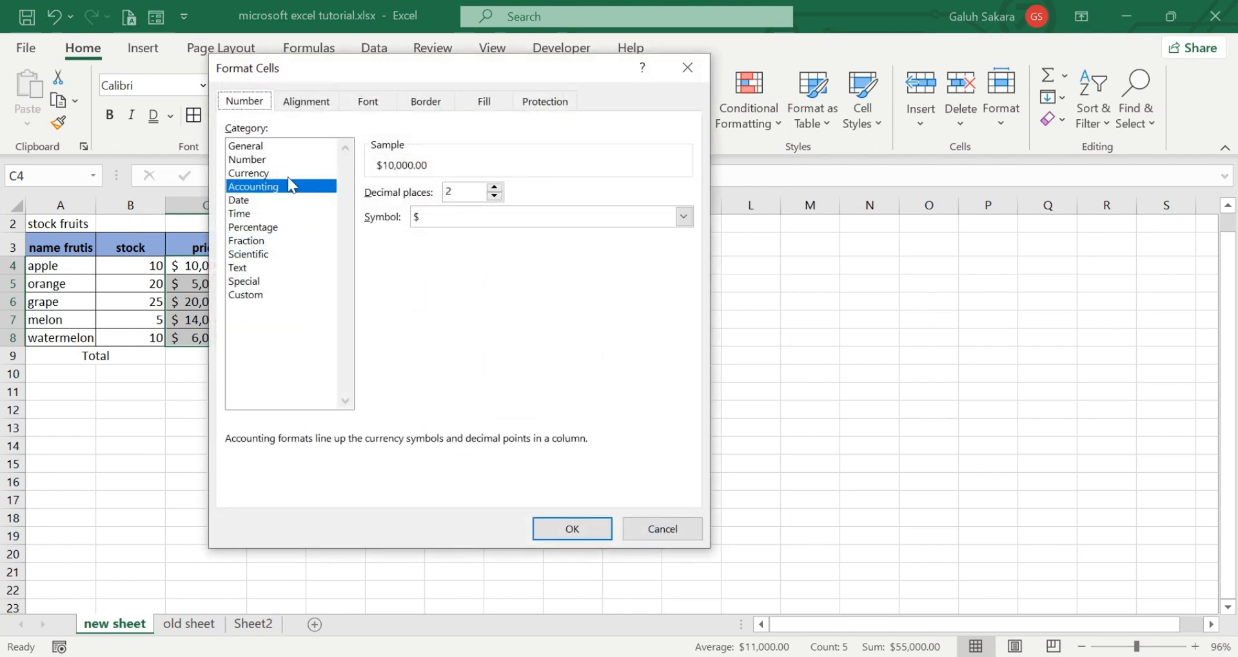
pyautogui.click(683, 217)
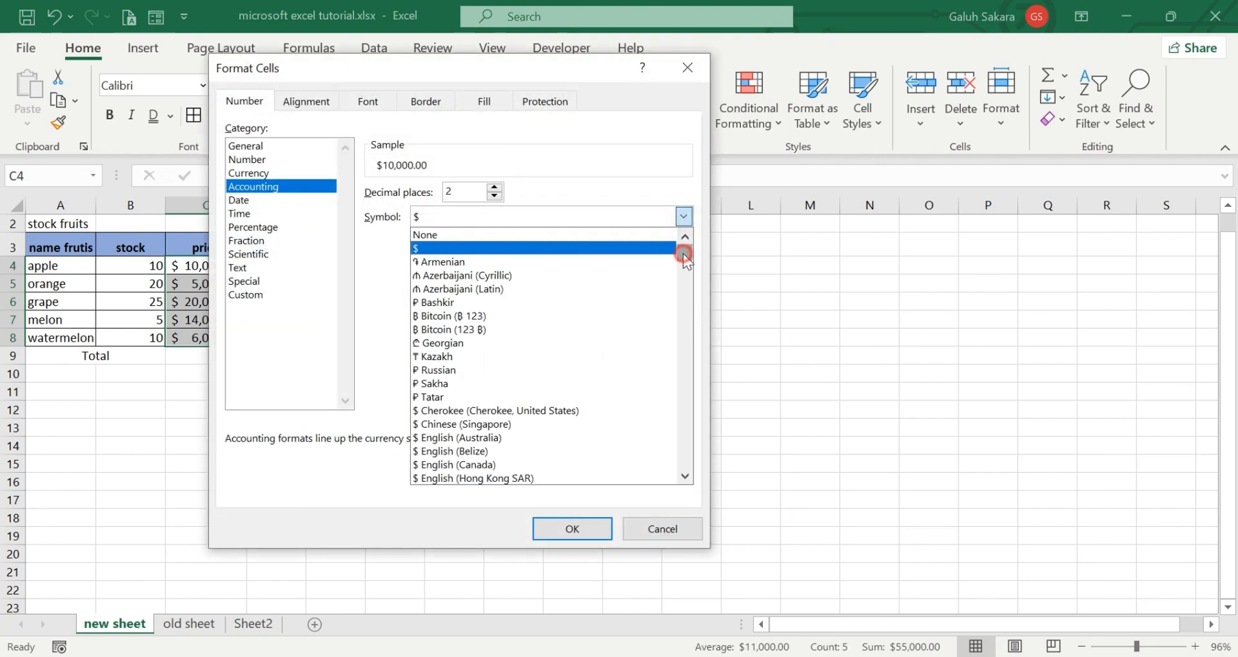
pyautogui.moveTo(682, 258); pyautogui.dragTo(689, 321)
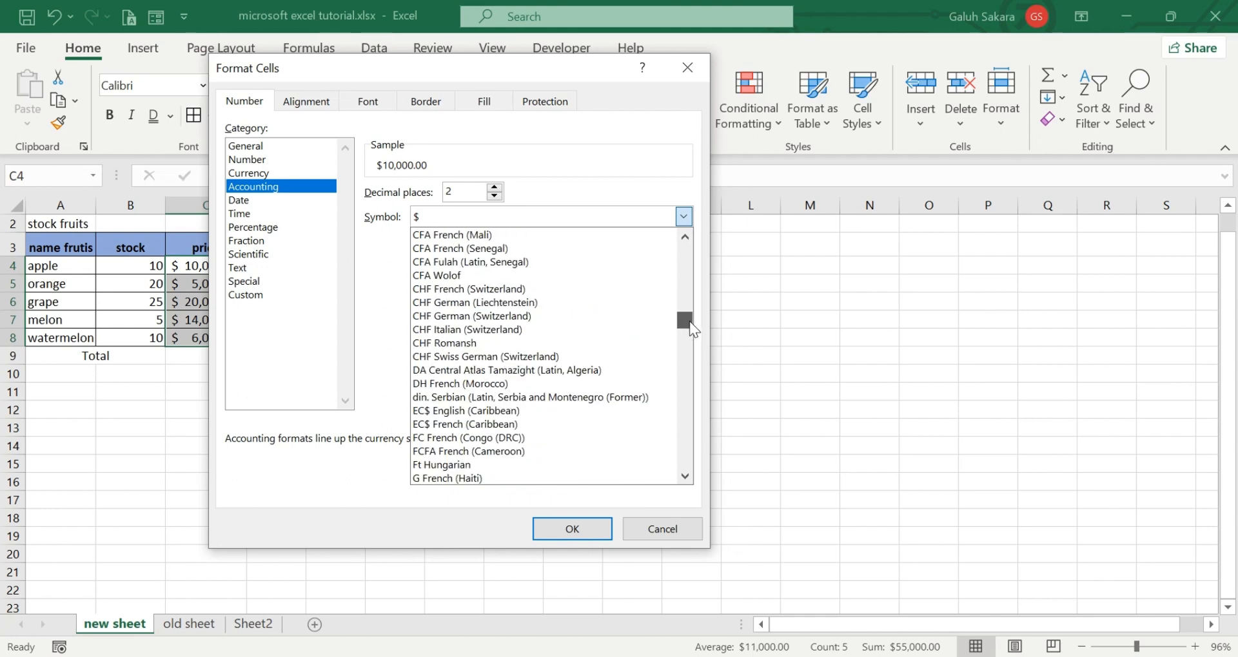
pyautogui.moveTo(689, 321); pyautogui.dragTo(687, 363)
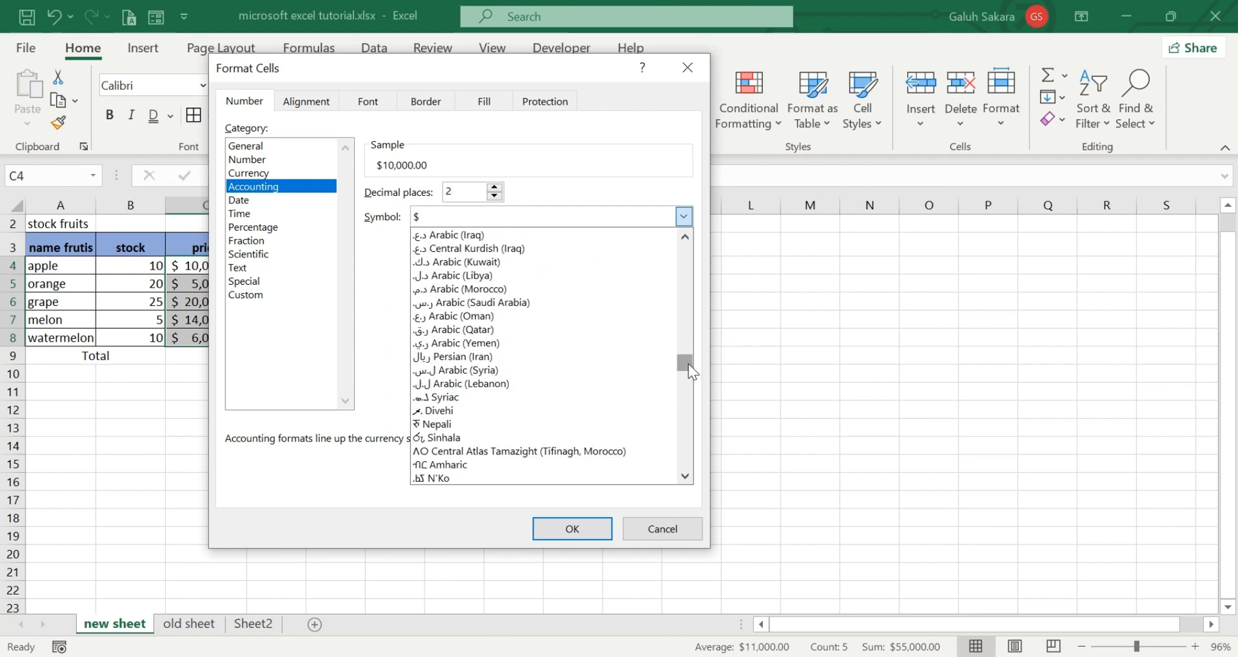
pyautogui.moveTo(687, 363); pyautogui.dragTo(690, 404)
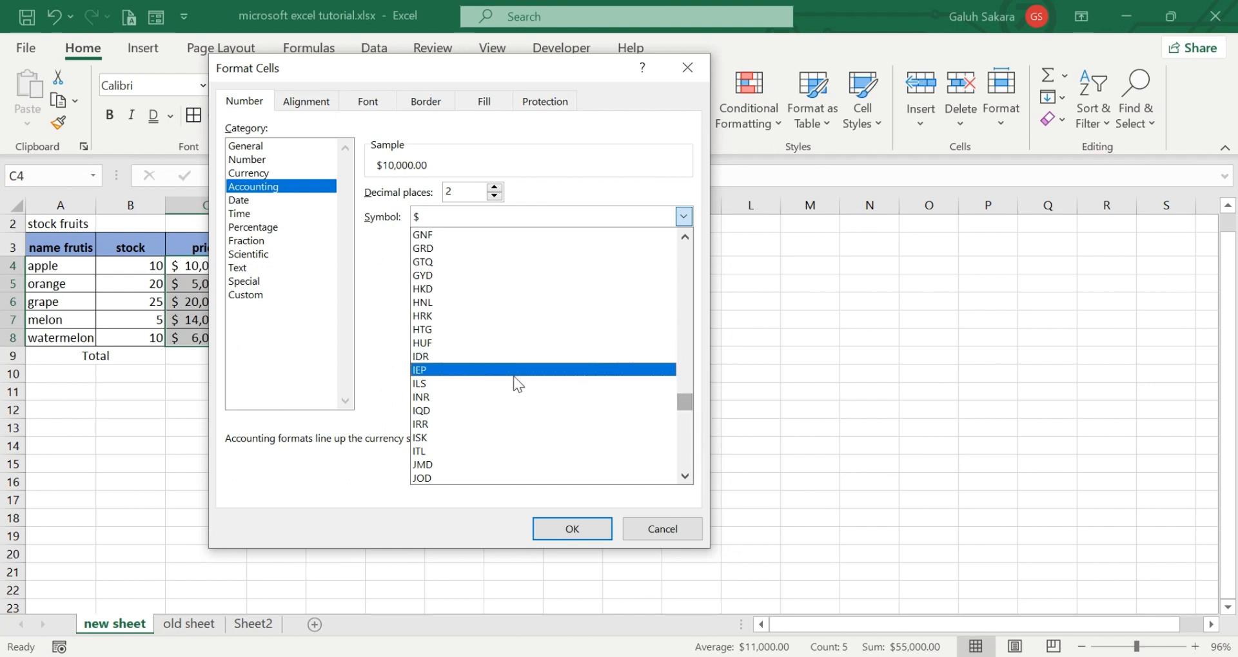
pyautogui.click(521, 370)
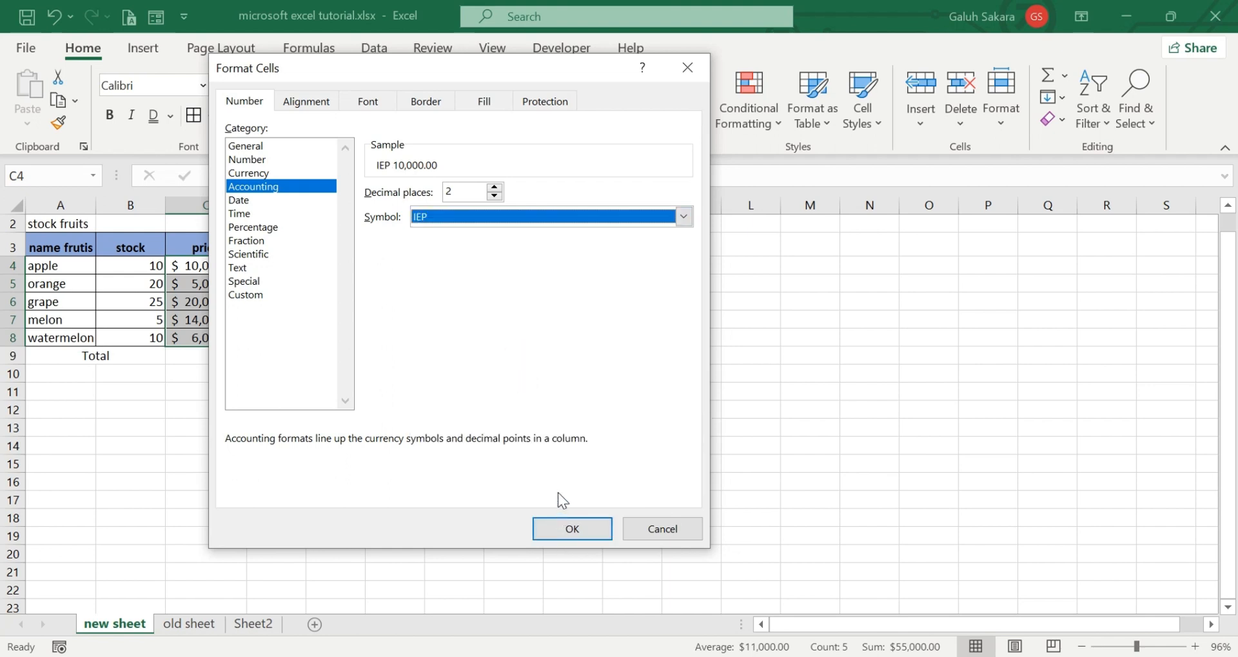
pyautogui.click(686, 221)
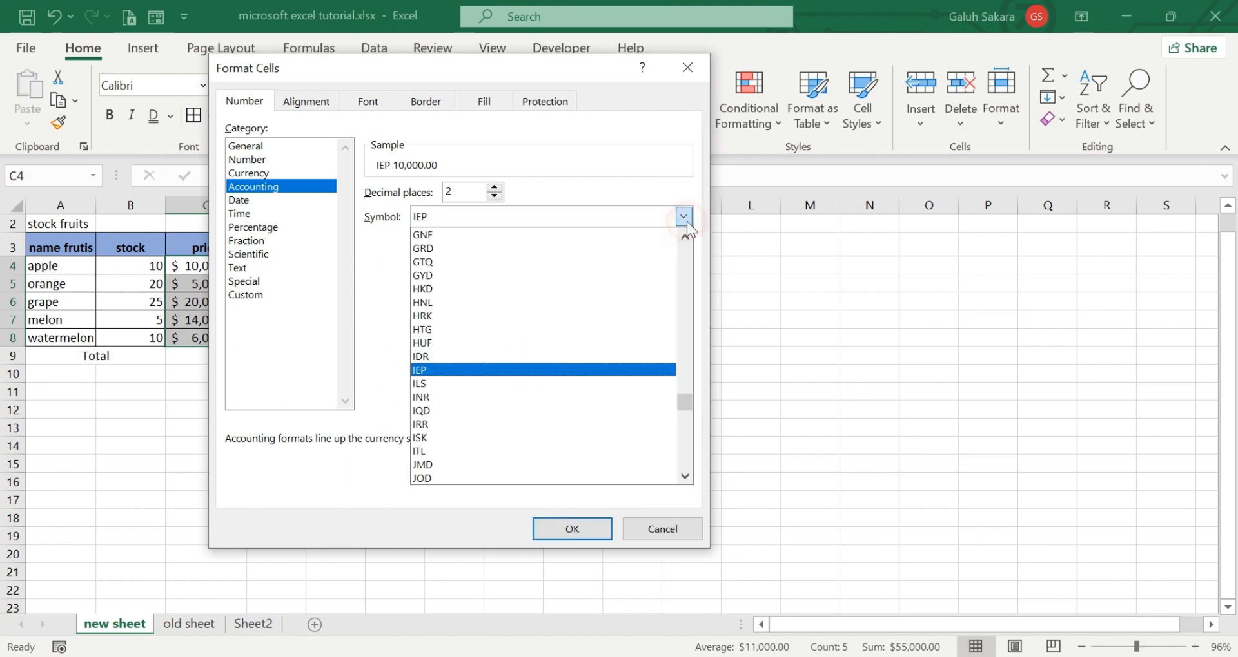
pyautogui.click(505, 353)
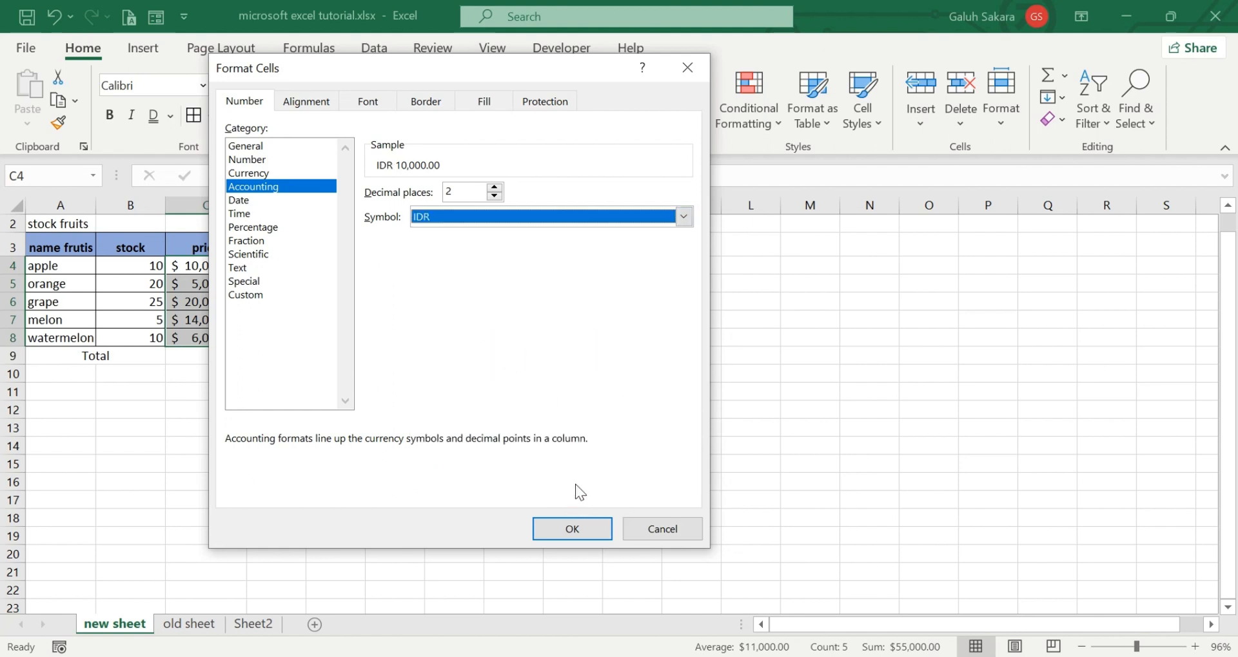
pyautogui.click(573, 528)
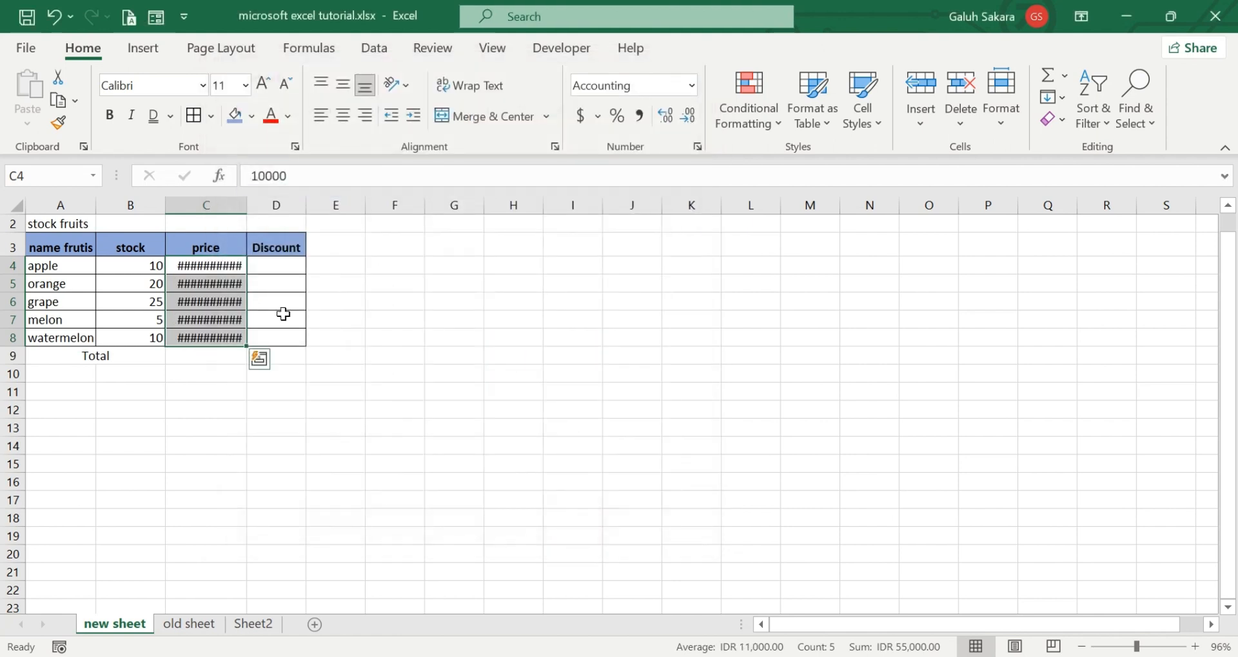
pyautogui.moveTo(241, 198); pyautogui.dragTo(252, 200)
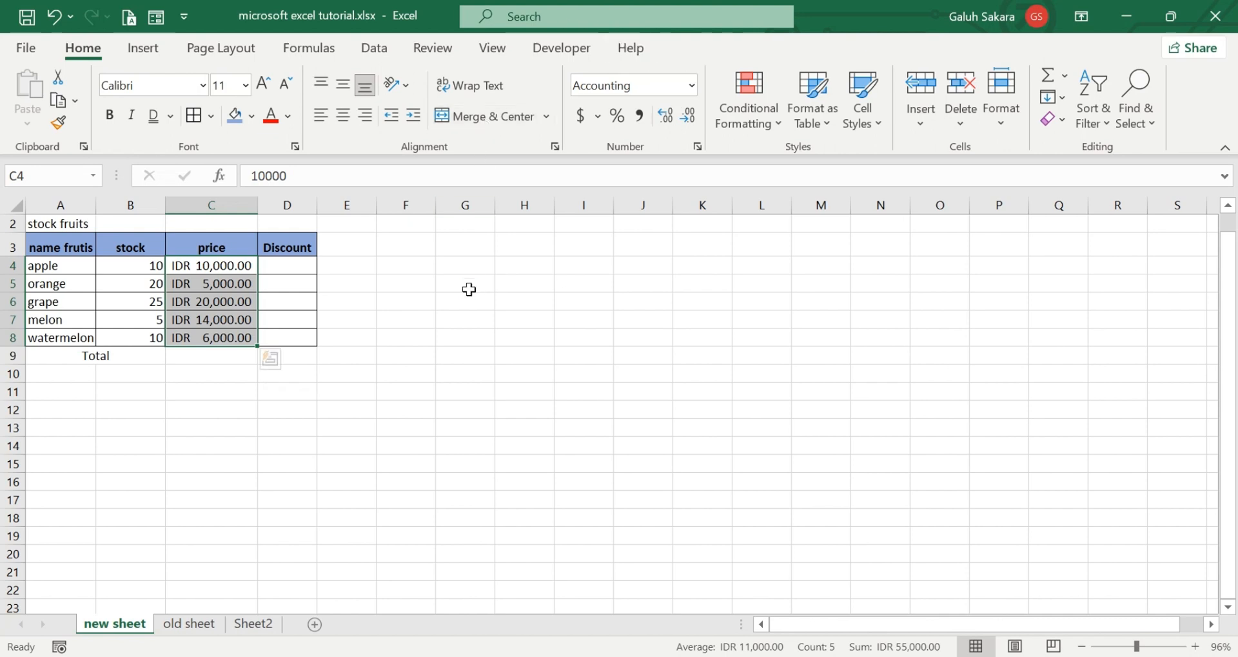
# Step: Undo the price column widening and the IDR currency format
pyautogui.hotkey('ctrl', 'z')
pyautogui.hotkey('ctrl', 'z')
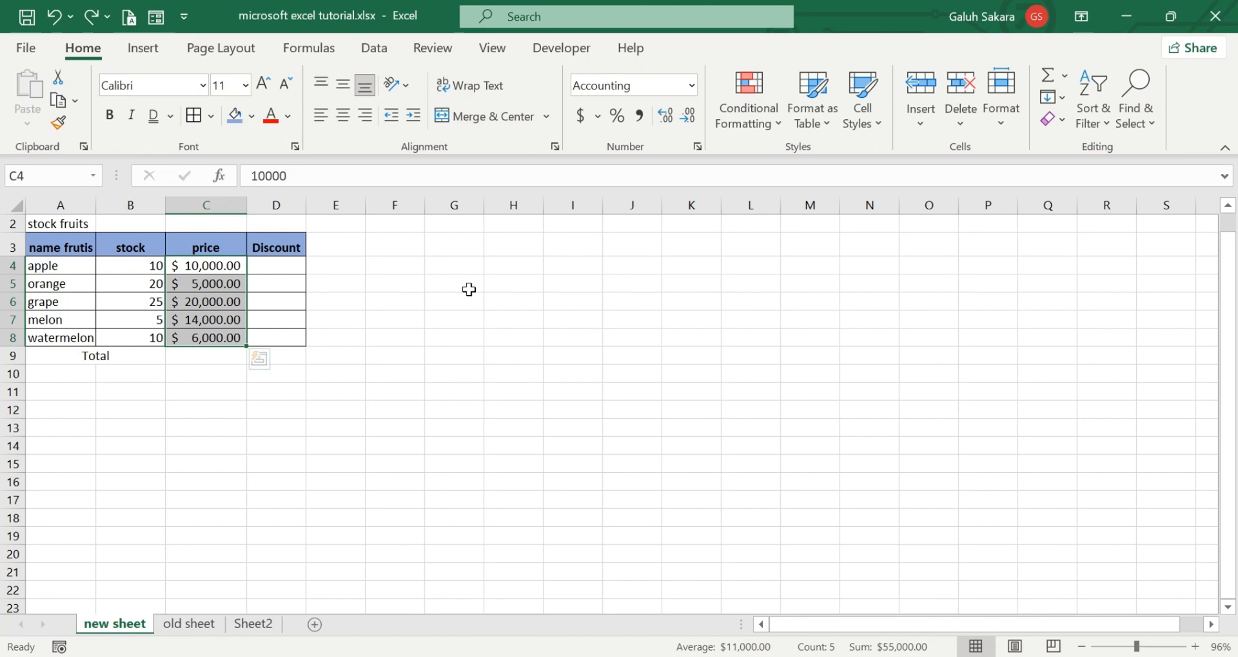
pyautogui.click(404, 320)
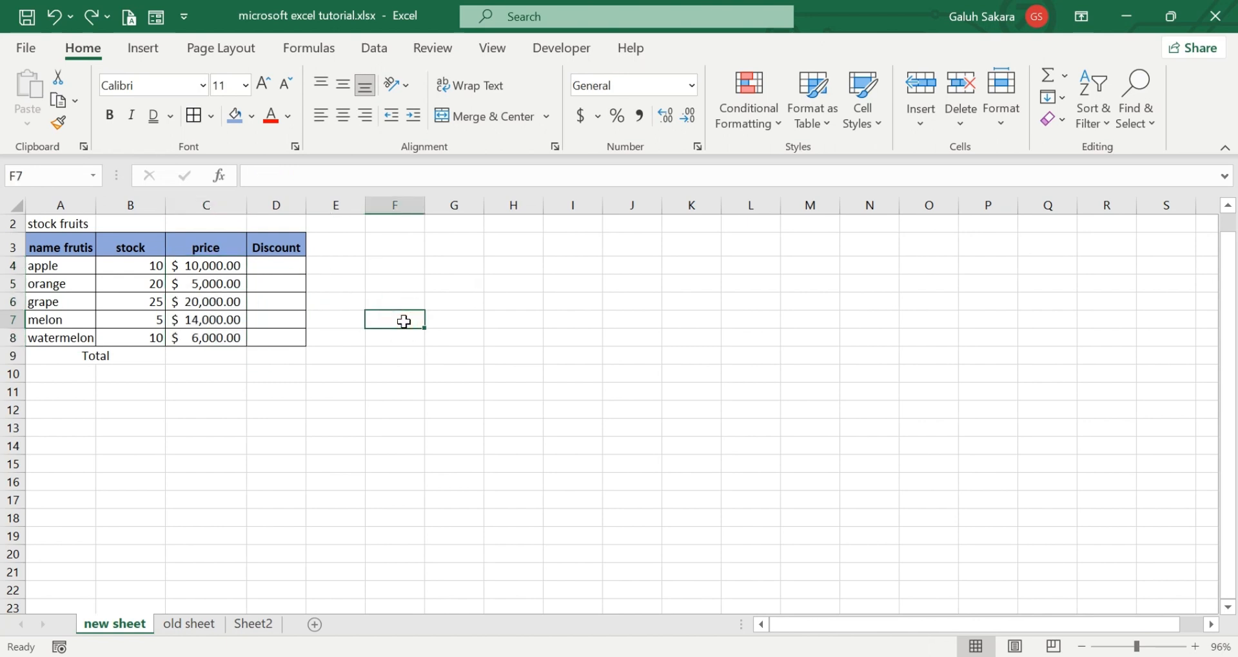
# Step: Enter 10 as the apple discount in cell D4 and apply the percent style to it
pyautogui.click(292, 266)
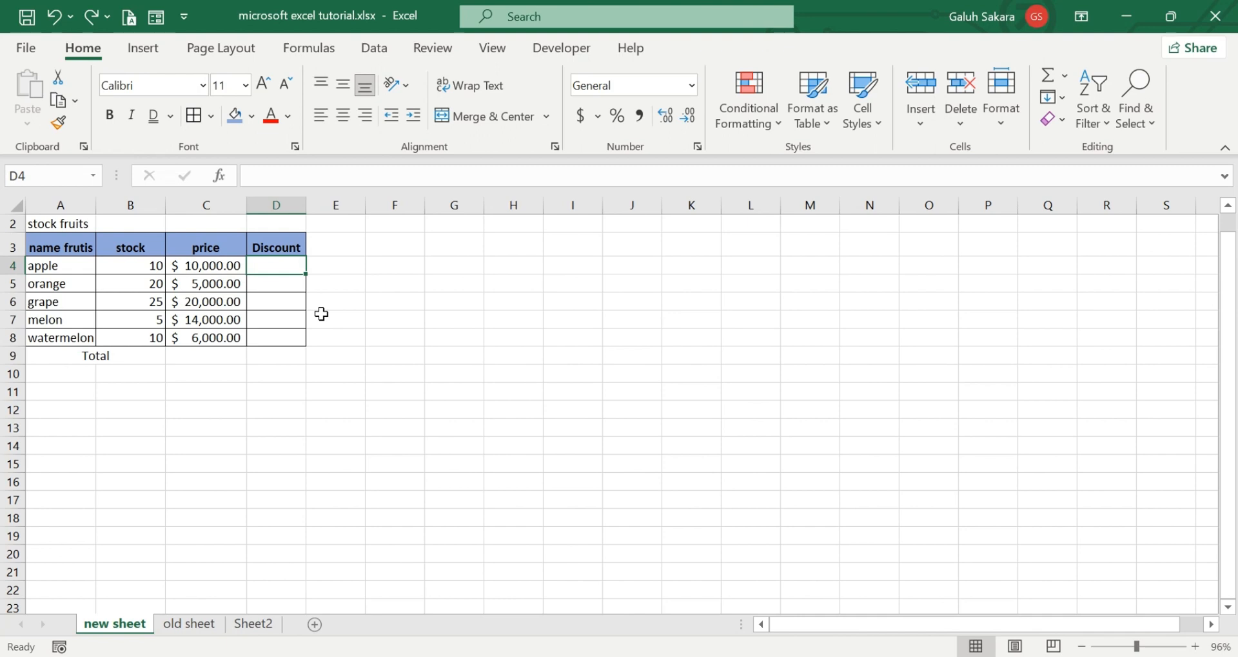
pyautogui.write('10')
pyautogui.click(565, 267)
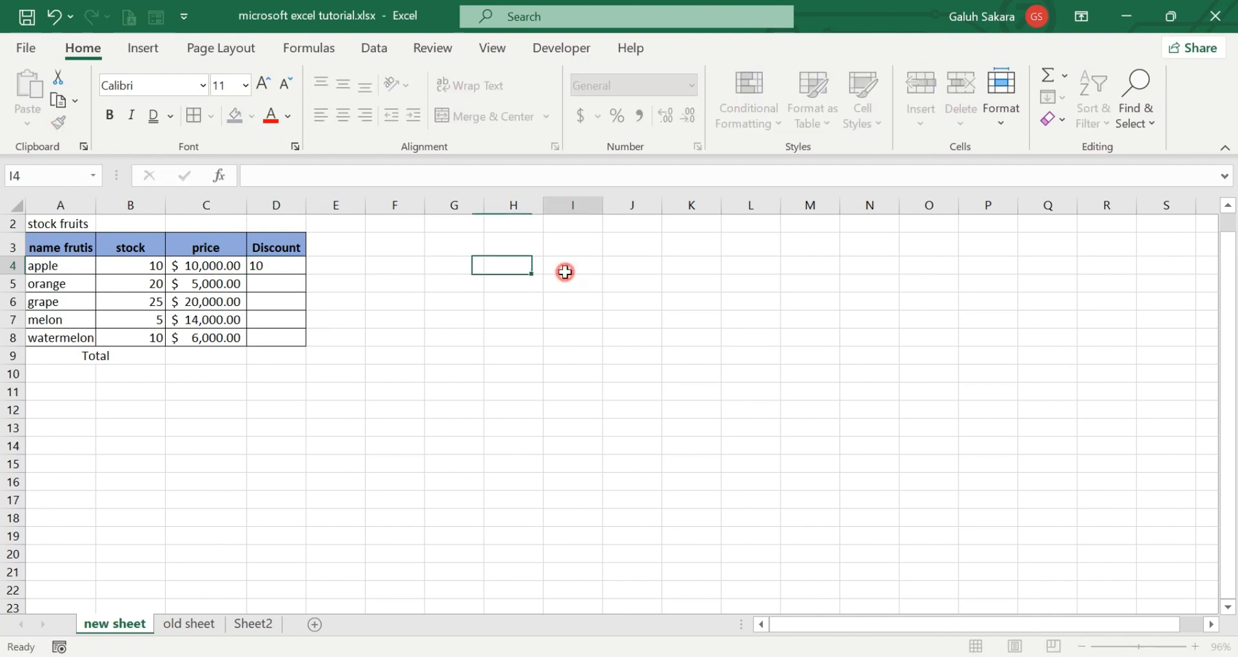
pyautogui.click(297, 265)
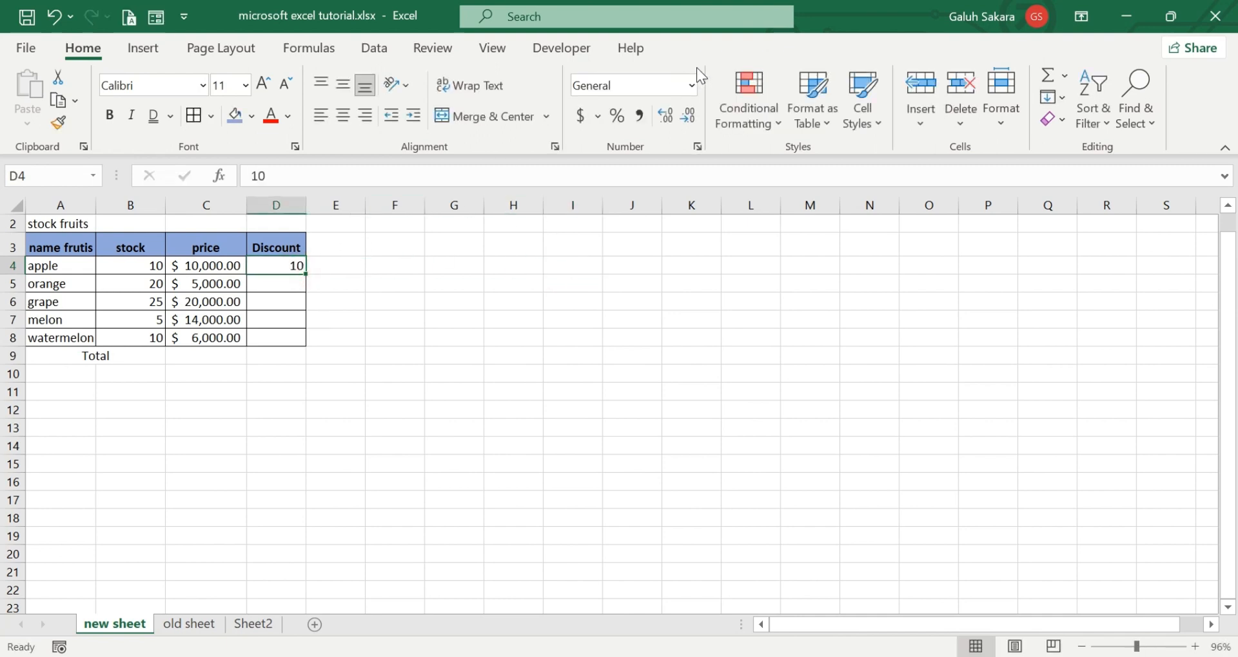
pyautogui.click(610, 123)
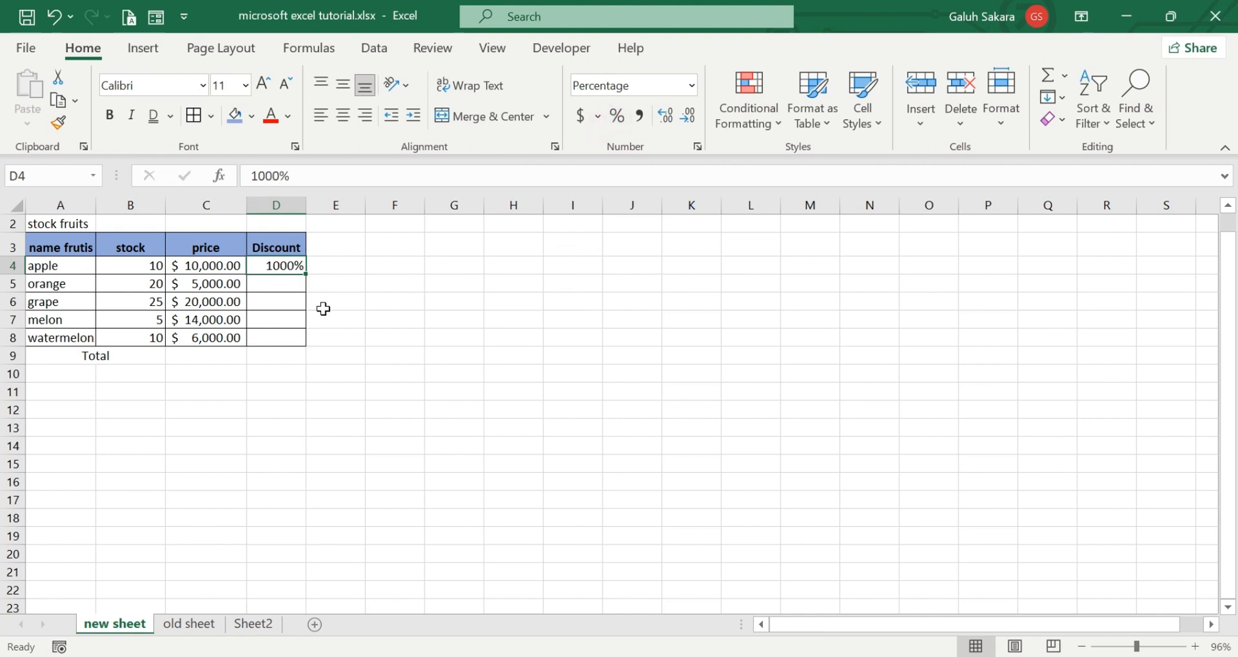
pyautogui.moveTo(337, 236); pyautogui.dragTo(287, 270)
pyautogui.click(323, 261)
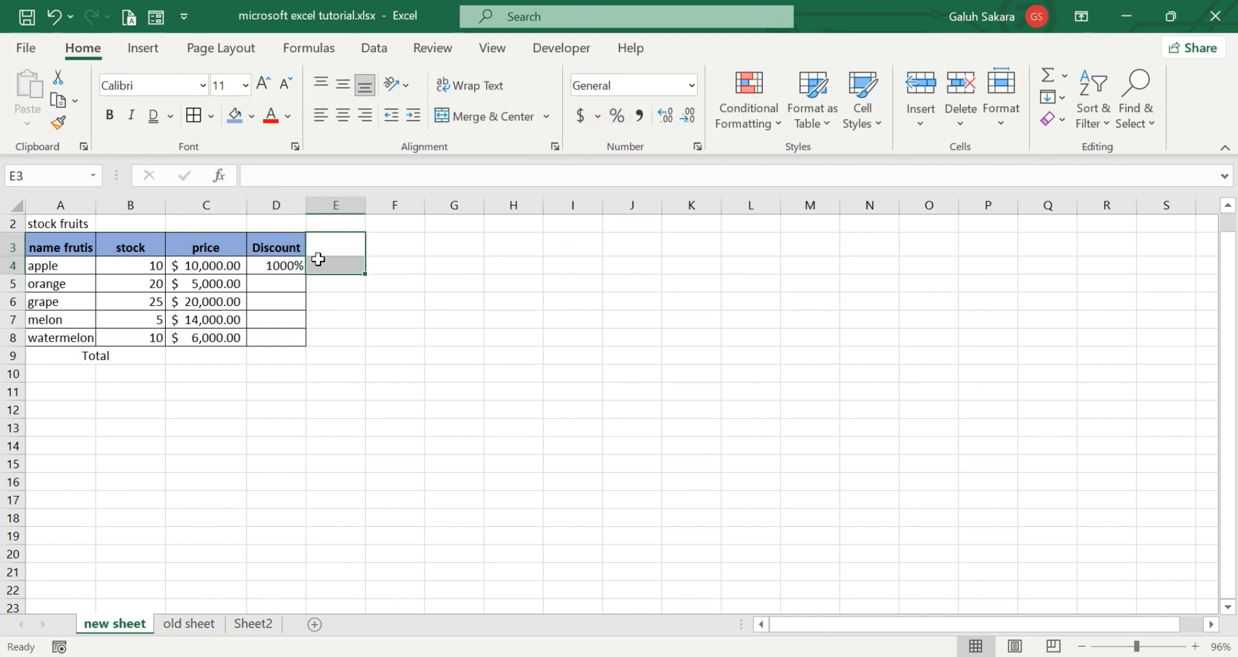
# Step: Enter 0.2 as the orange discount in cell D5 and apply the percent style to it
pyautogui.click(285, 289)
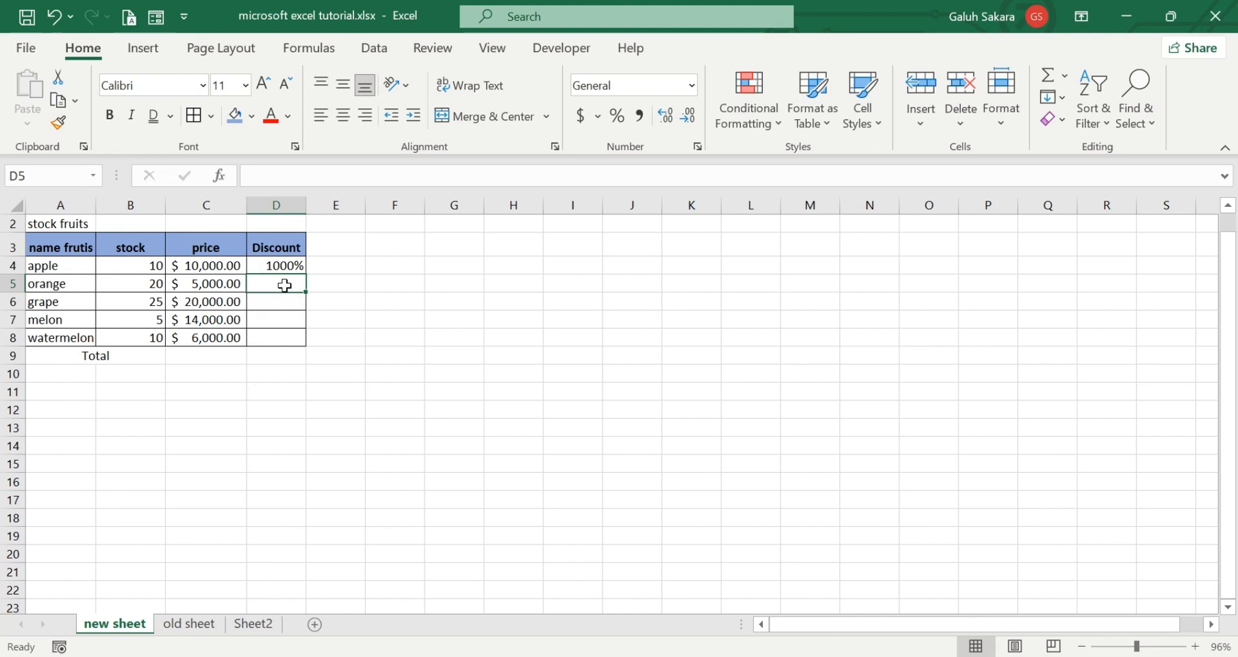
pyautogui.write('0.')
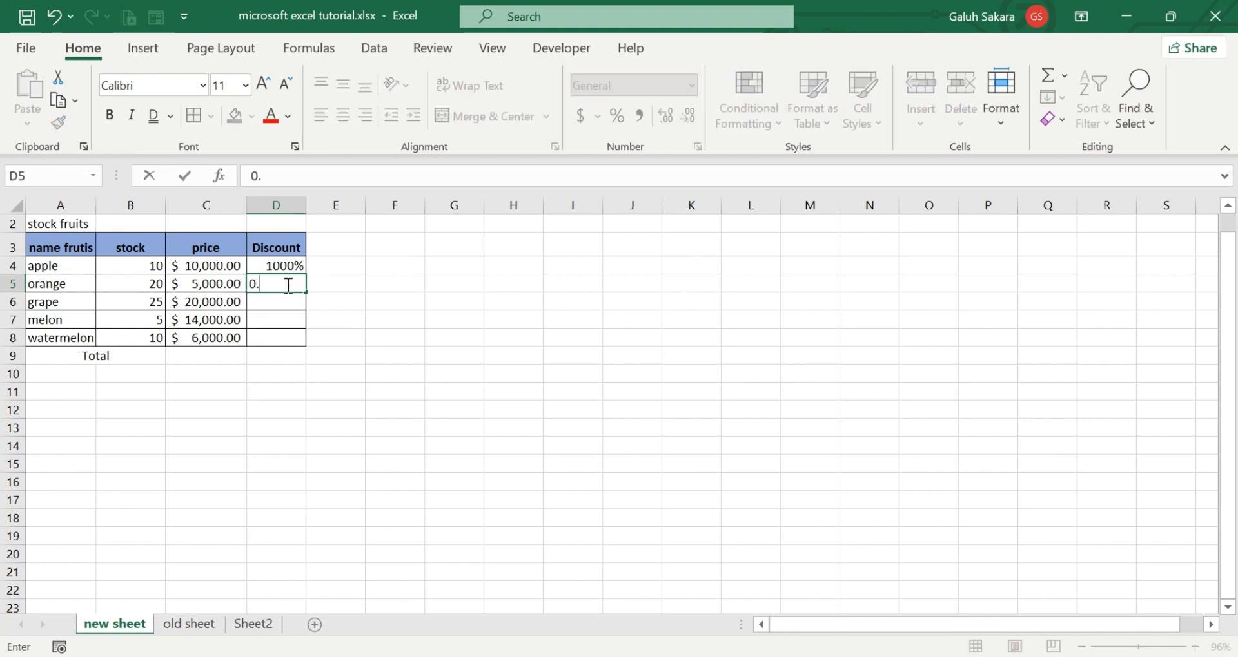
pyautogui.write('2')
pyautogui.click(327, 388)
pyautogui.click(301, 287)
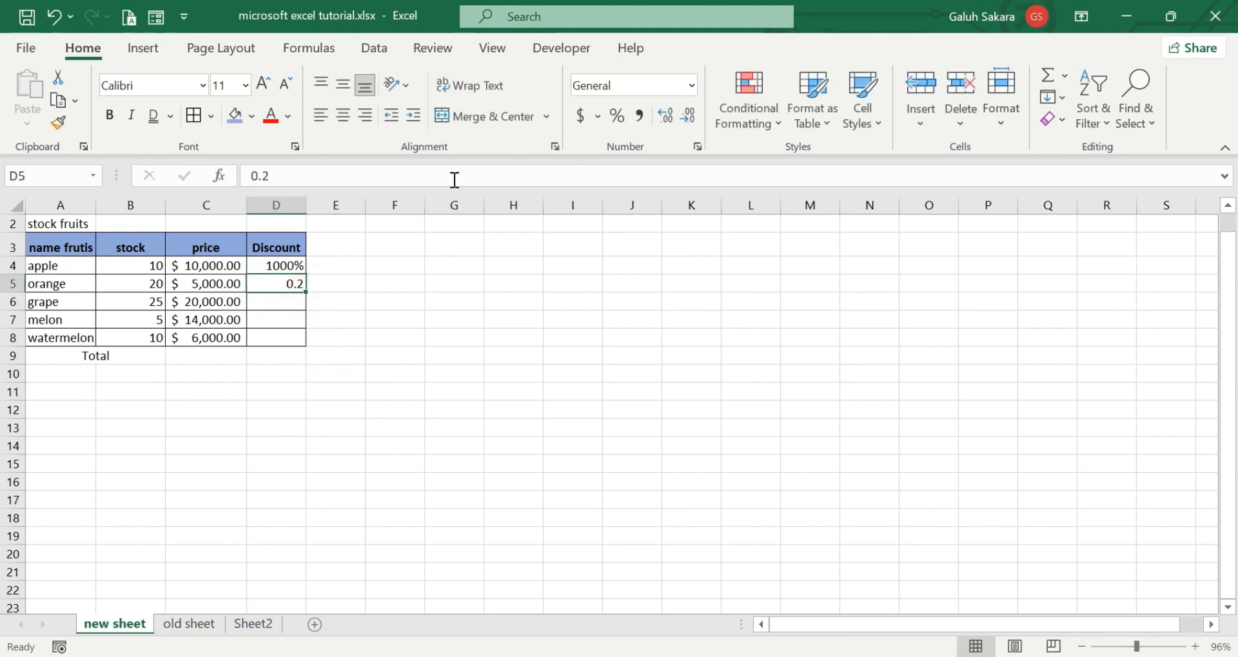
pyautogui.click(616, 116)
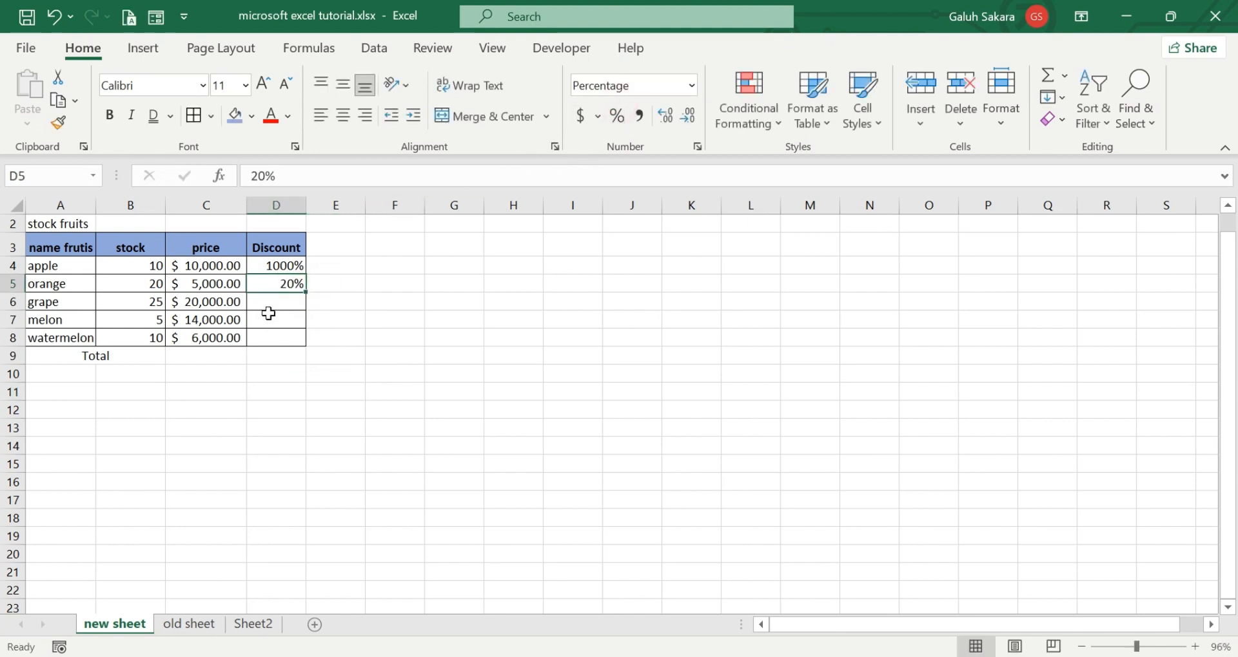
# Step: Enter 0.15 as the grape discount in cell D6 and apply the percent style to it
pyautogui.click(300, 299)
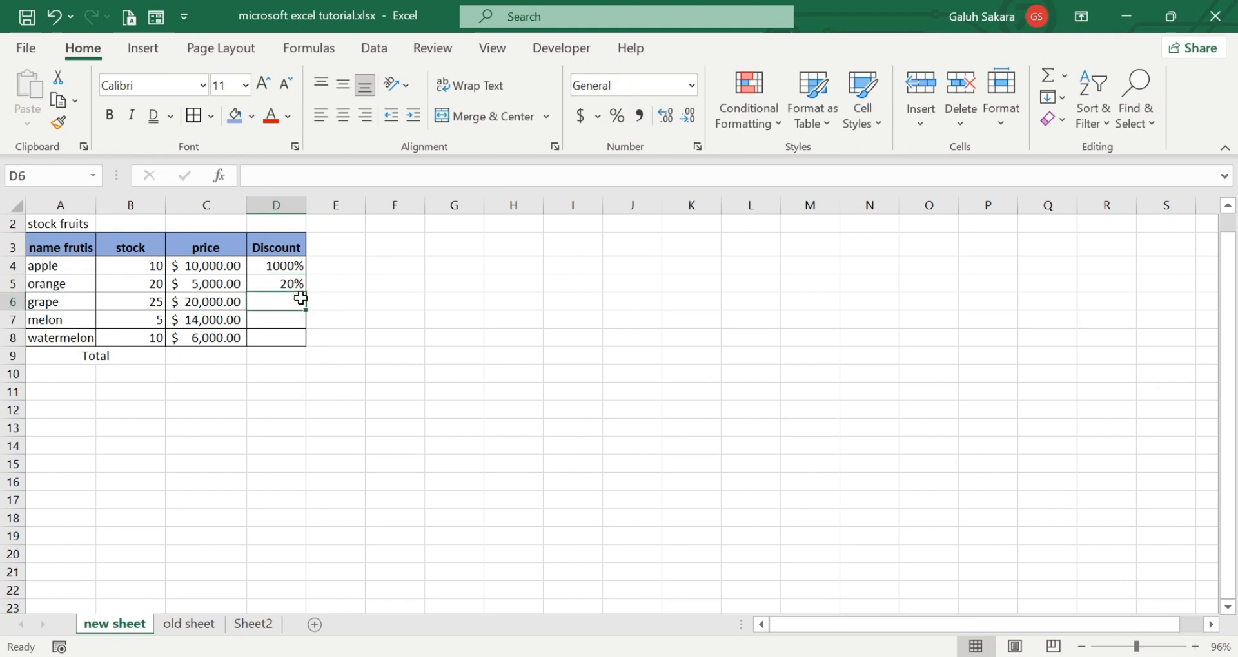
pyautogui.write('0.15')
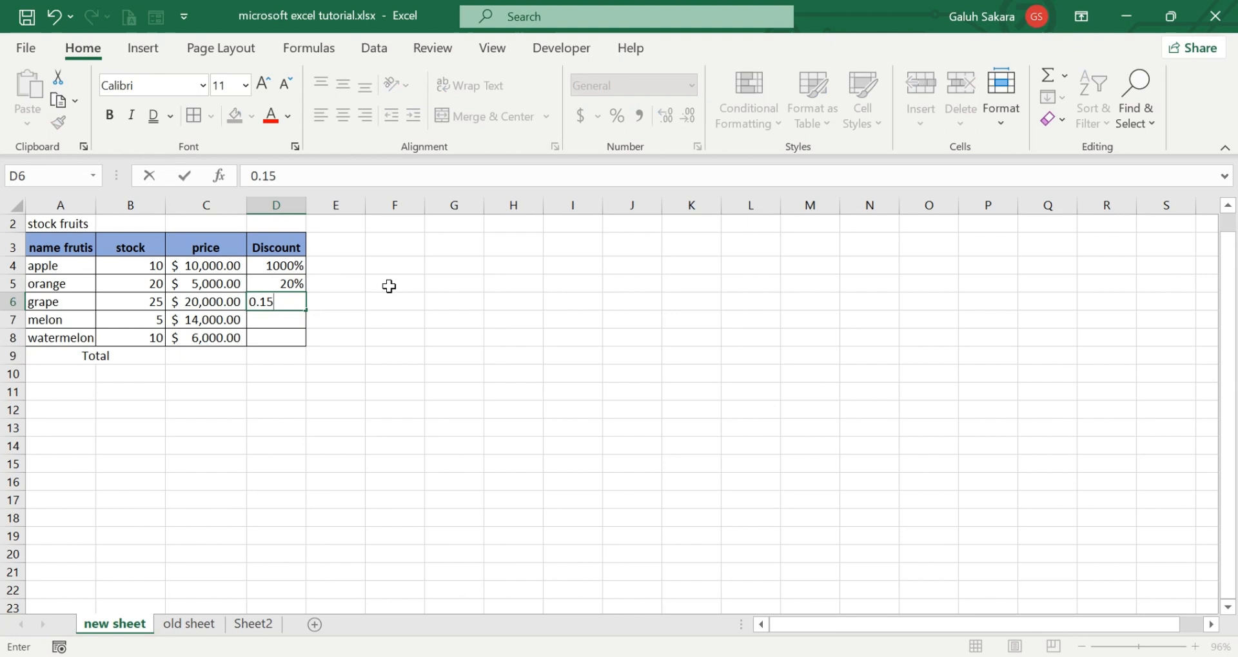
pyautogui.moveTo(389, 284); pyautogui.dragTo(297, 303)
pyautogui.click(298, 303)
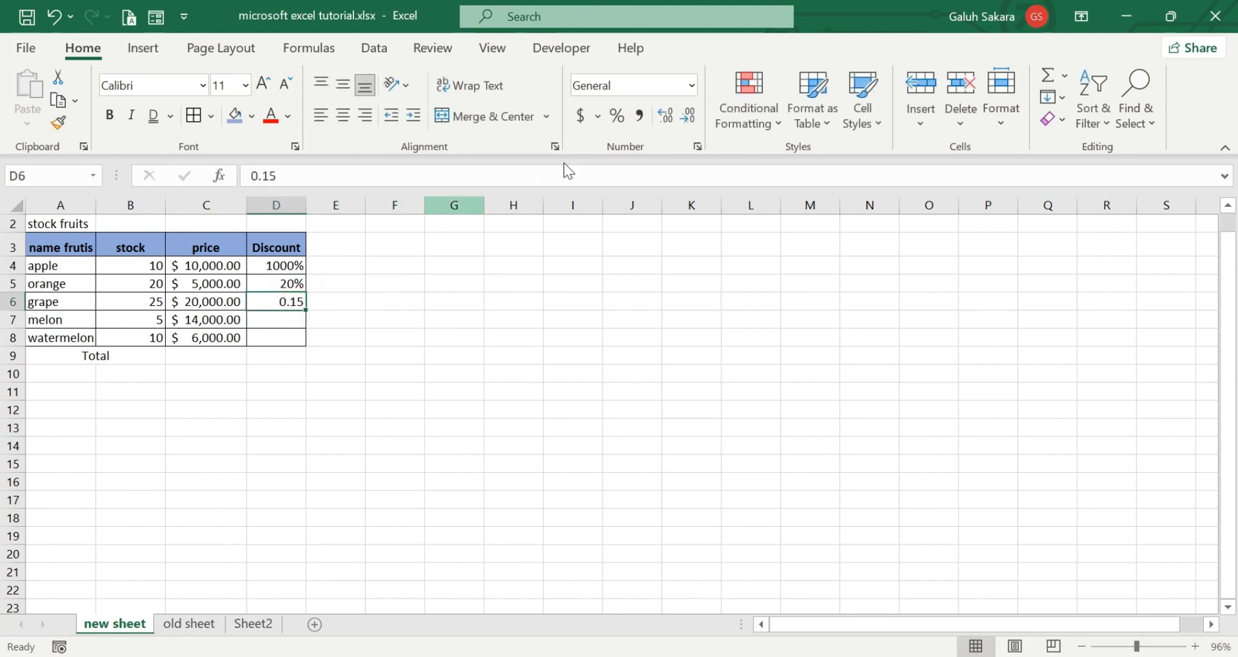
pyautogui.click(617, 116)
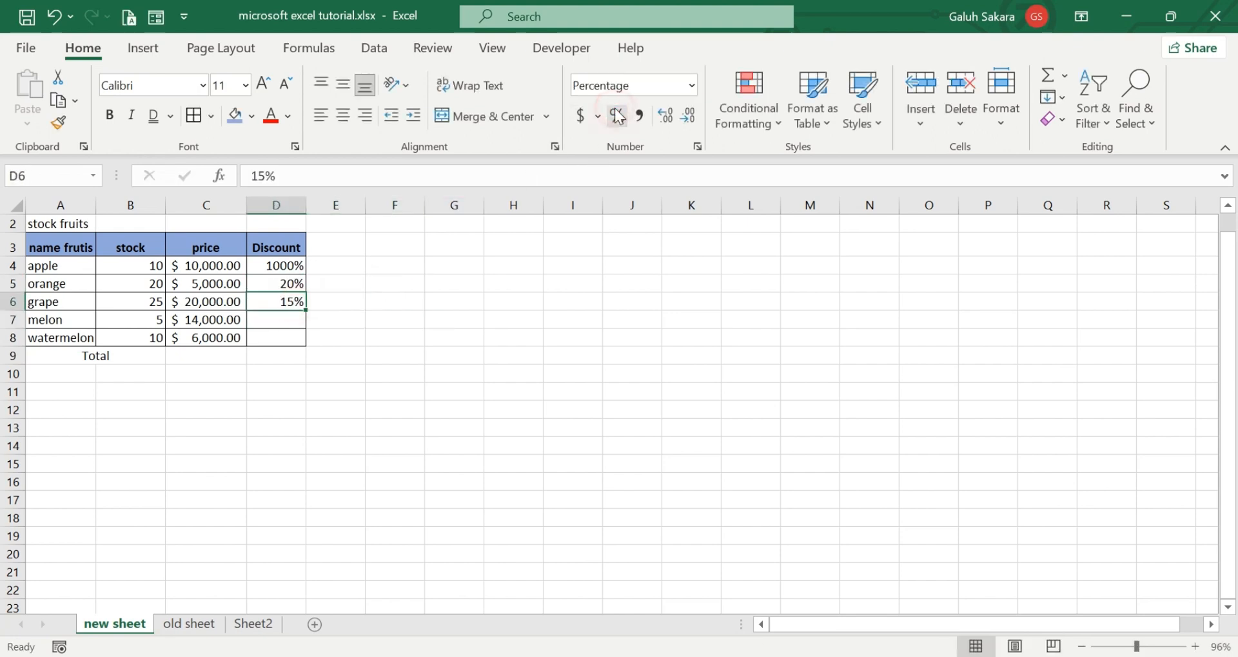
# Step: Enter 0.1 as the melon discount in cell D7 and apply the percent style to it
pyautogui.click(285, 317)
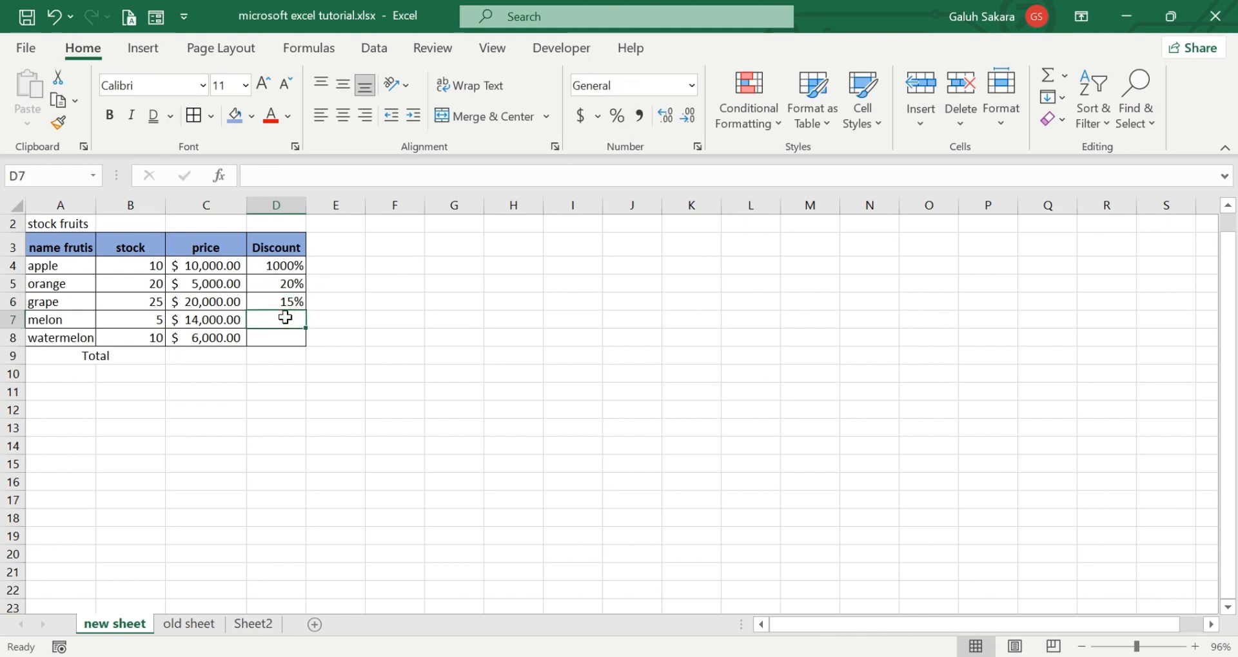
pyautogui.write('0.1')
pyautogui.press('Return')
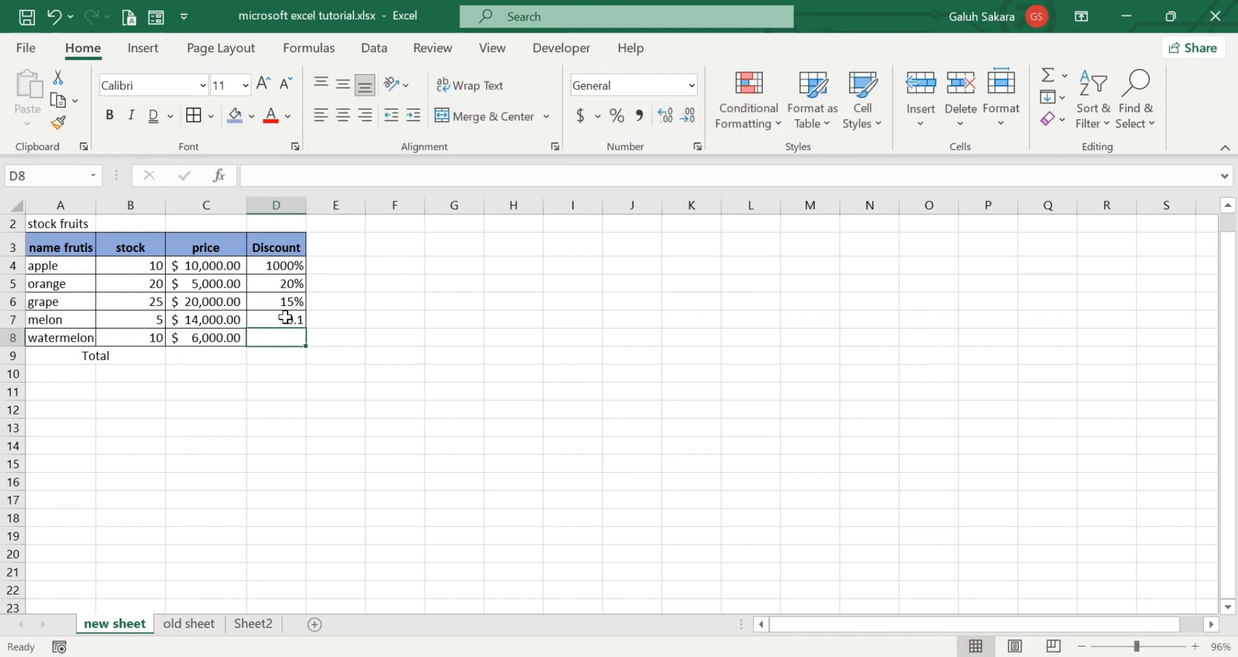
pyautogui.click(617, 116)
pyautogui.click(287, 319)
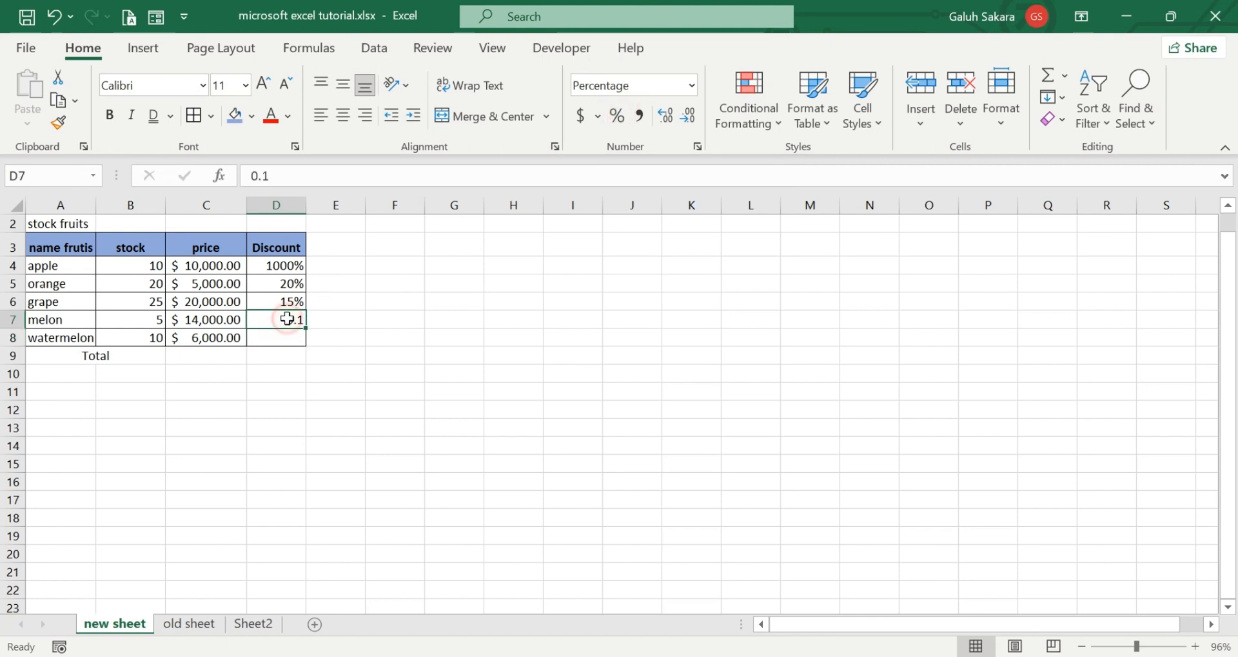
pyautogui.click(618, 117)
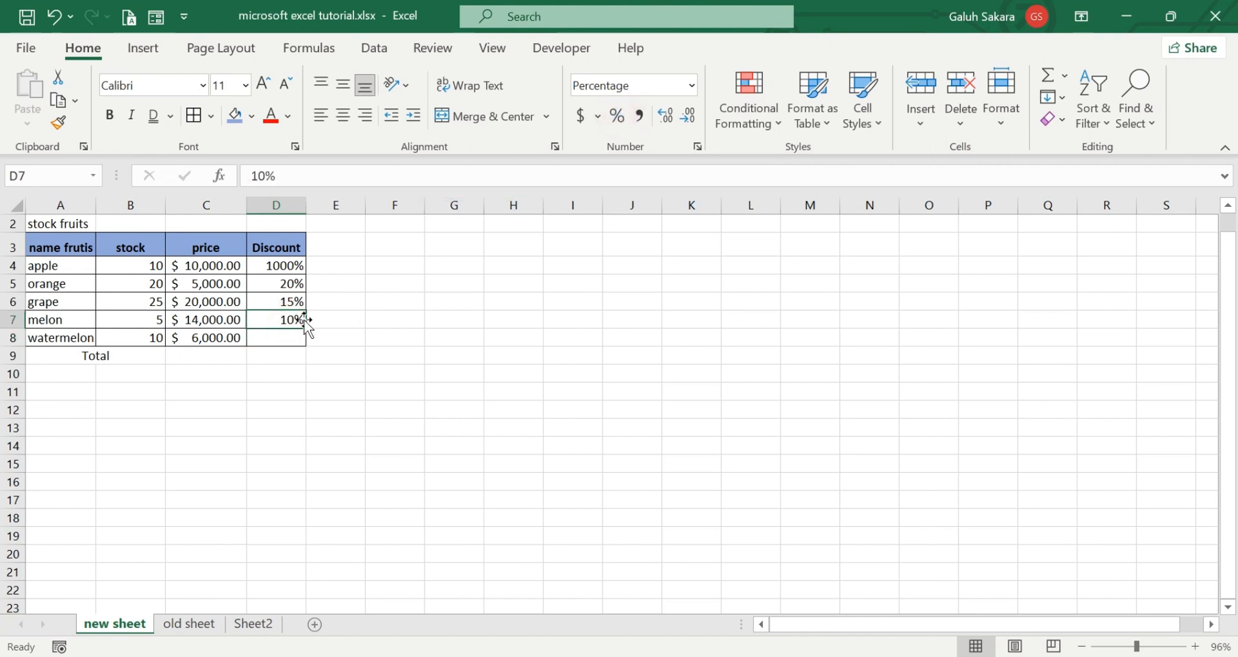
# Step: Enter 0.5% as the watermelon discount in cell D8 and check the value stored in the cell
pyautogui.click(293, 339)
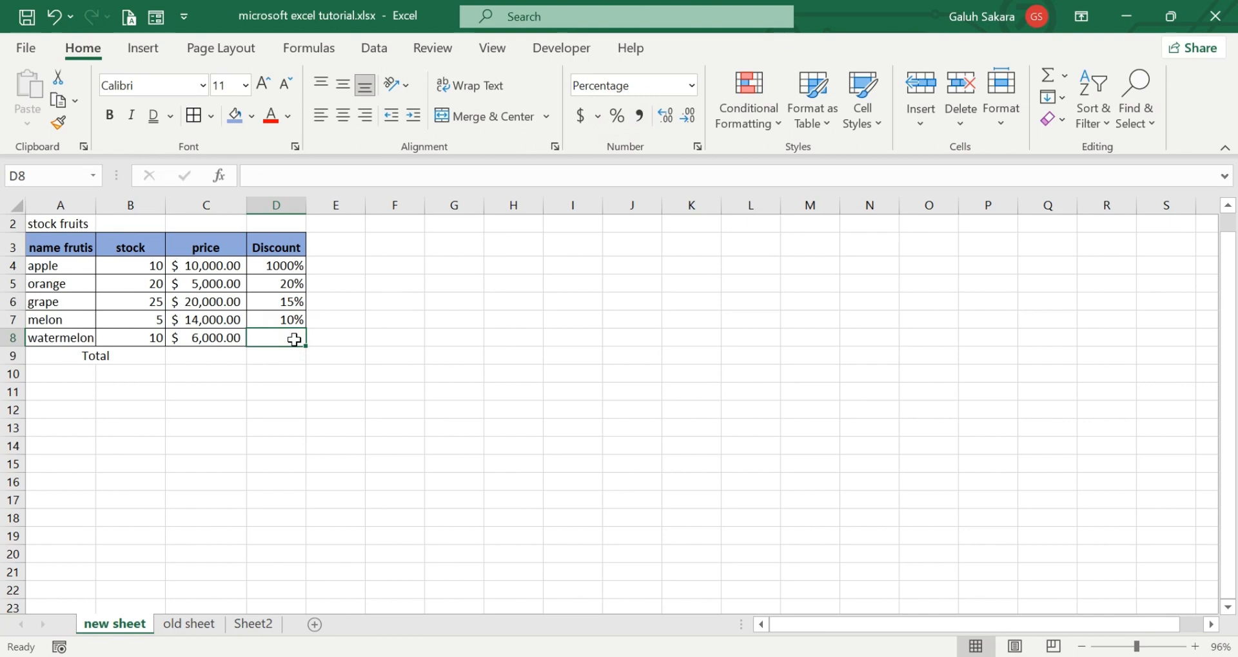
pyautogui.write('0.')
pyautogui.write('05')
pyautogui.press('Return')
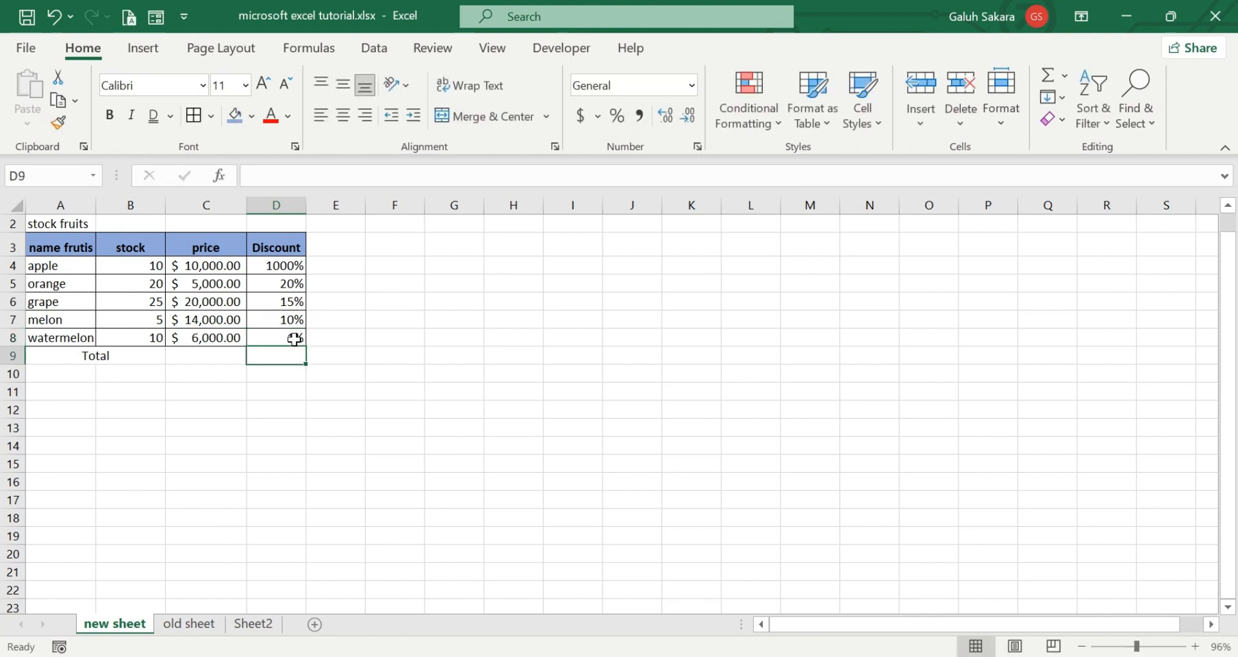
pyautogui.click(291, 338)
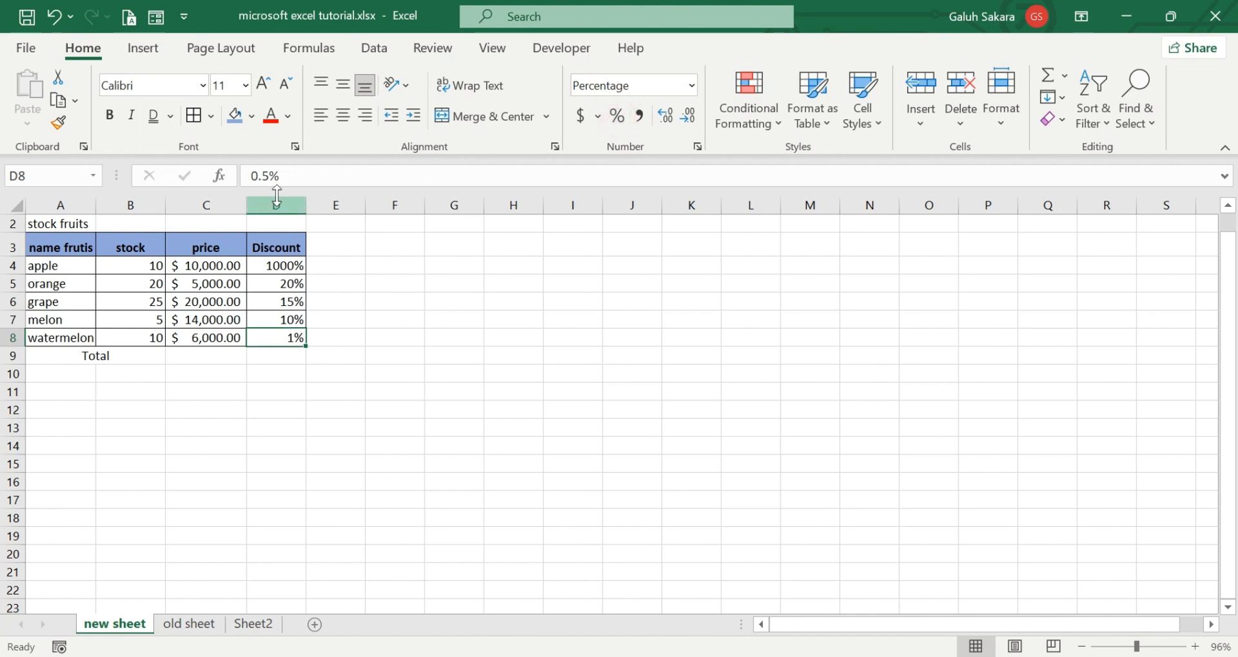
pyautogui.click(266, 175)
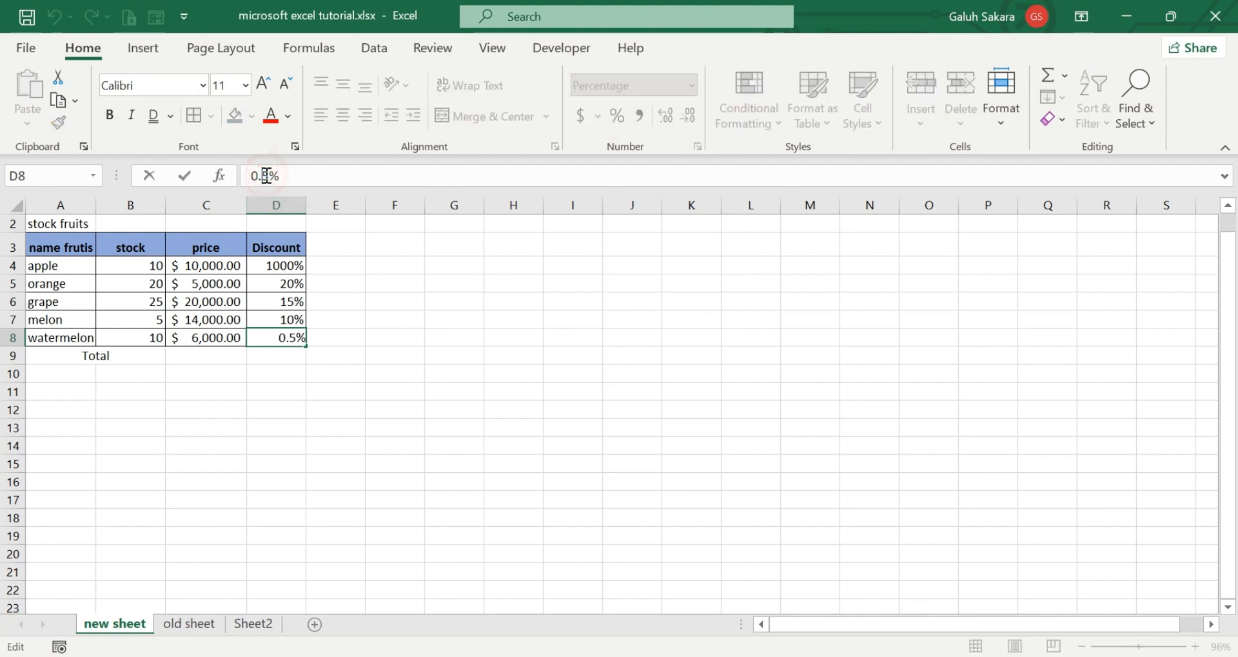
pyautogui.click(334, 430)
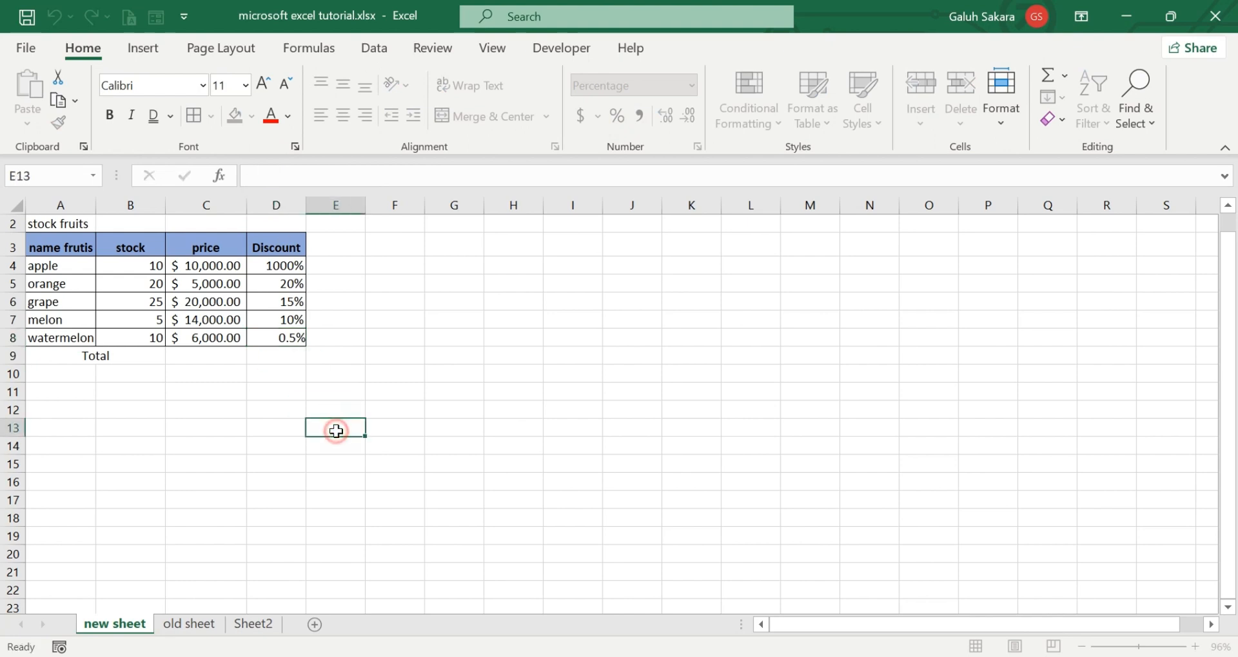
pyautogui.click(284, 343)
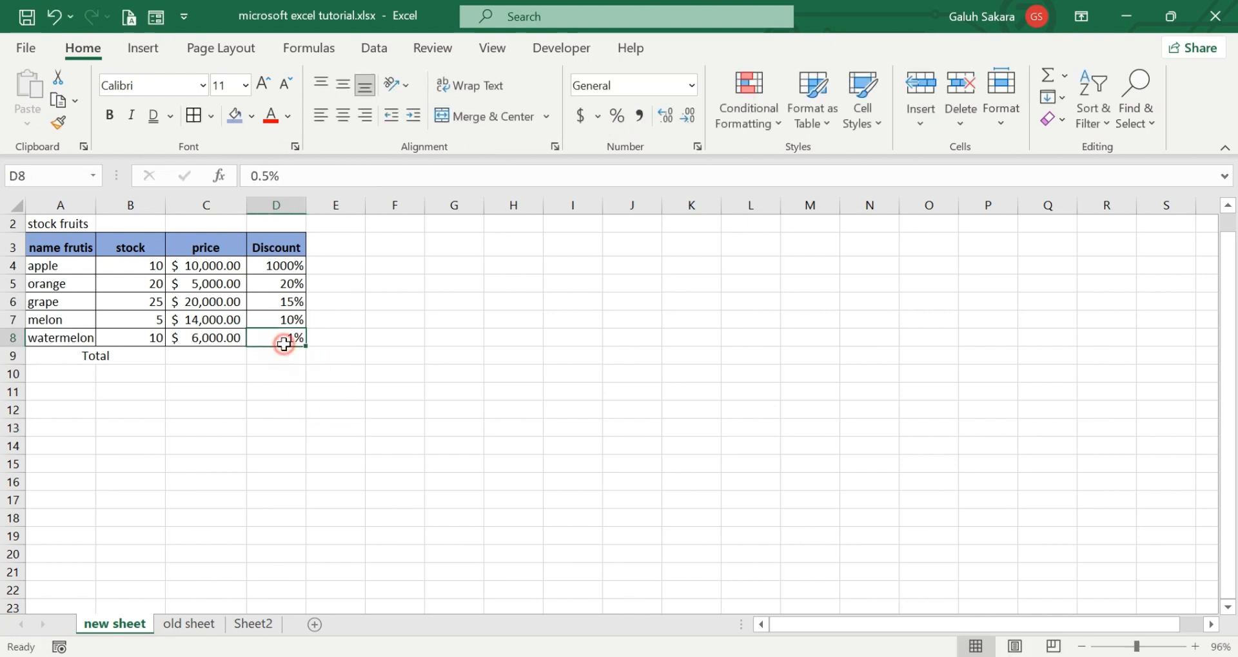
# Step: Change the watermelon discount in cell D8 to 0.05%
pyautogui.click(263, 183)
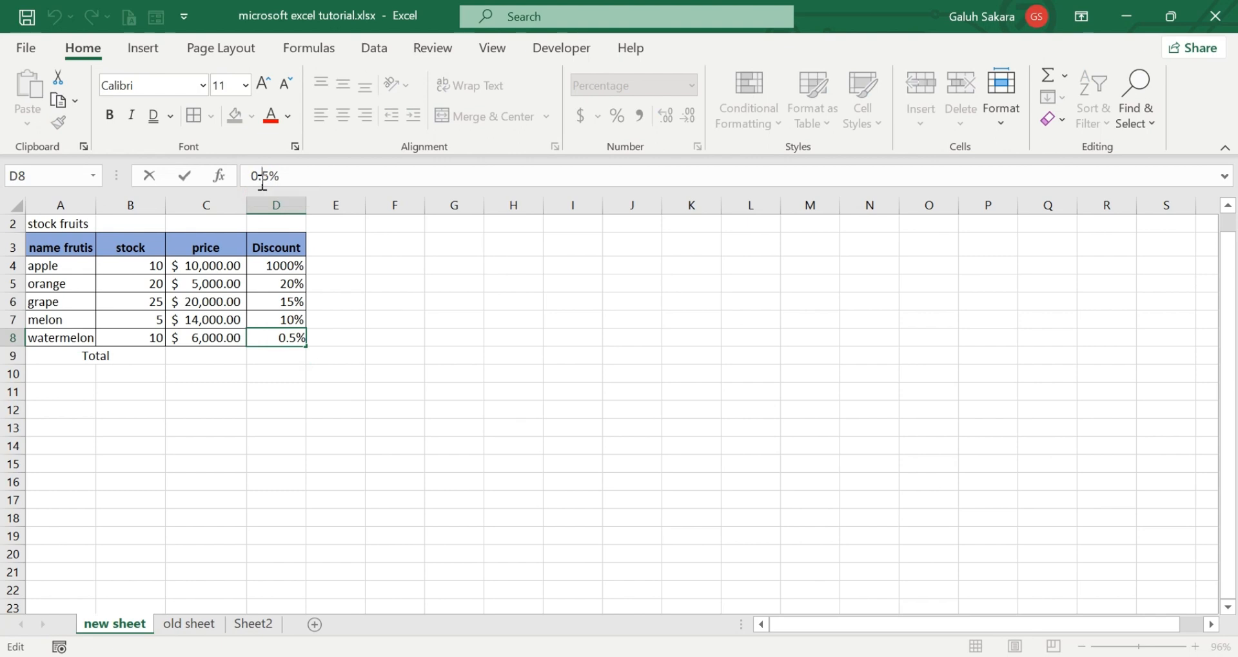
pyautogui.write('0')
pyautogui.click(338, 587)
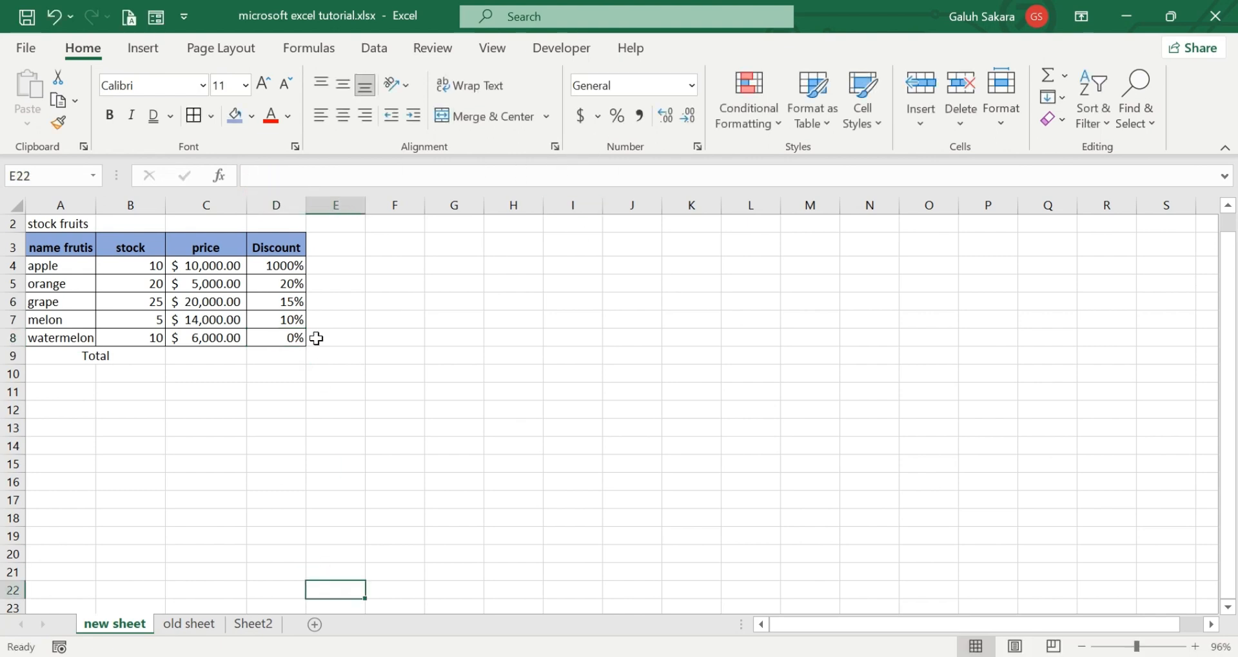
# Step: Remove the extra zero from the watermelon discount in cell D8 so that it is 0.5% again
pyautogui.click(294, 342)
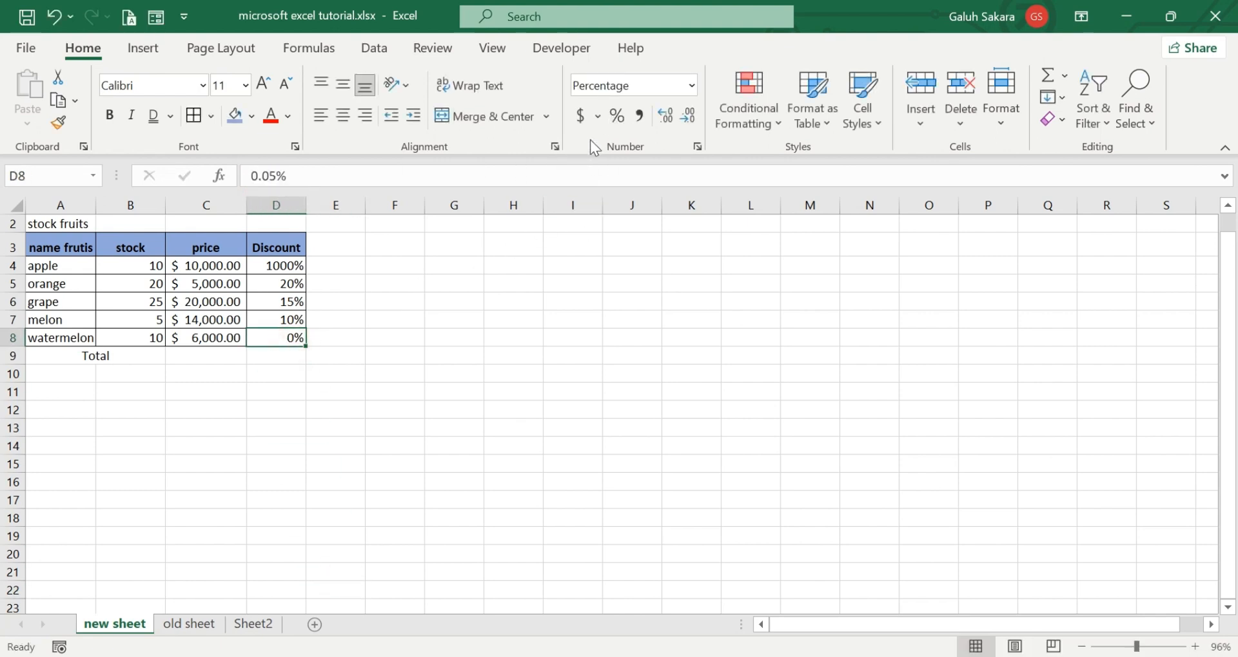
pyautogui.click(271, 181)
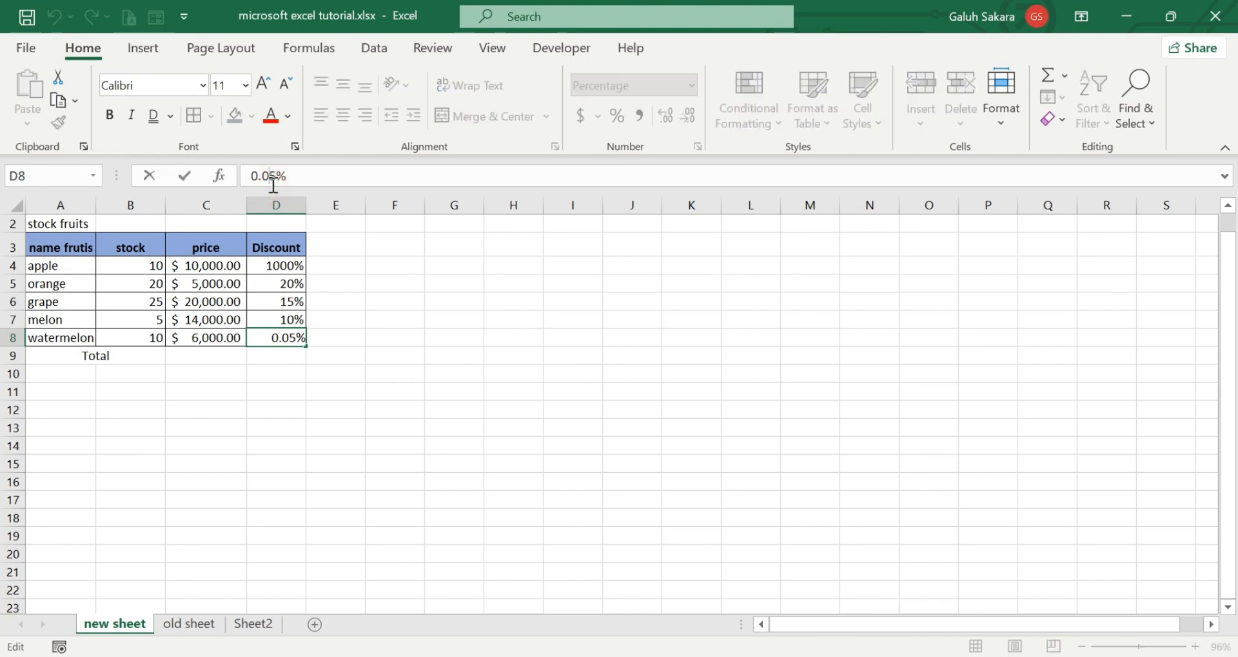
pyautogui.press('BackSpace')
pyautogui.press('Return')
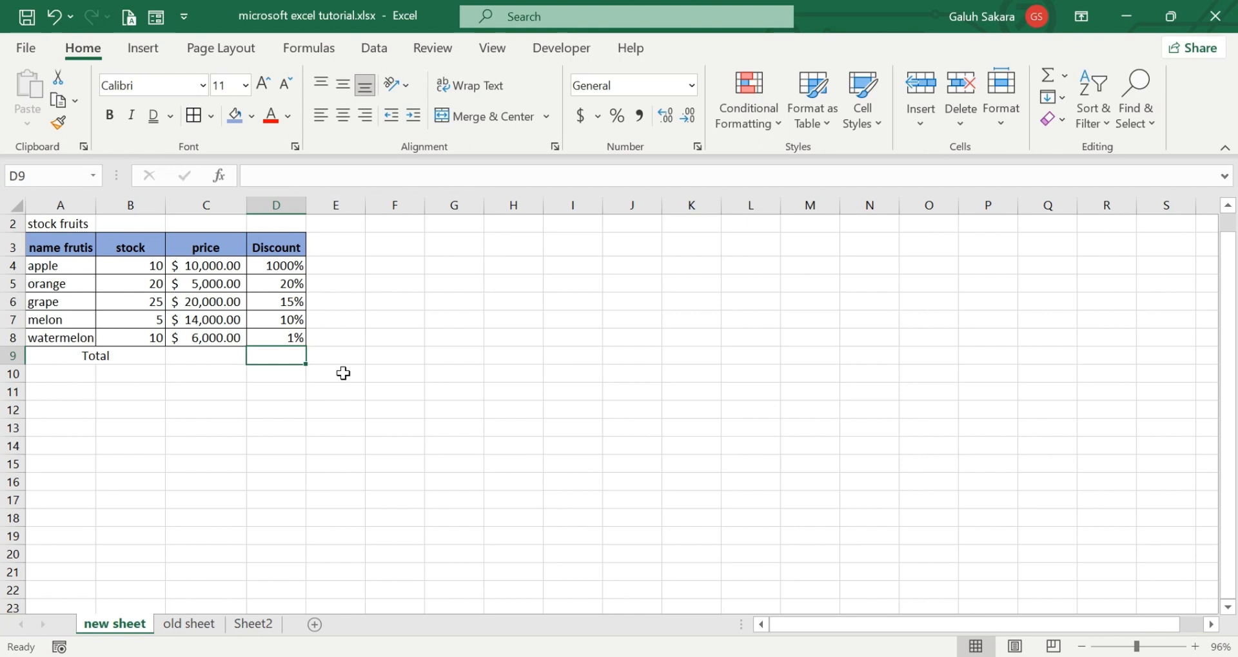
pyautogui.click(336, 448)
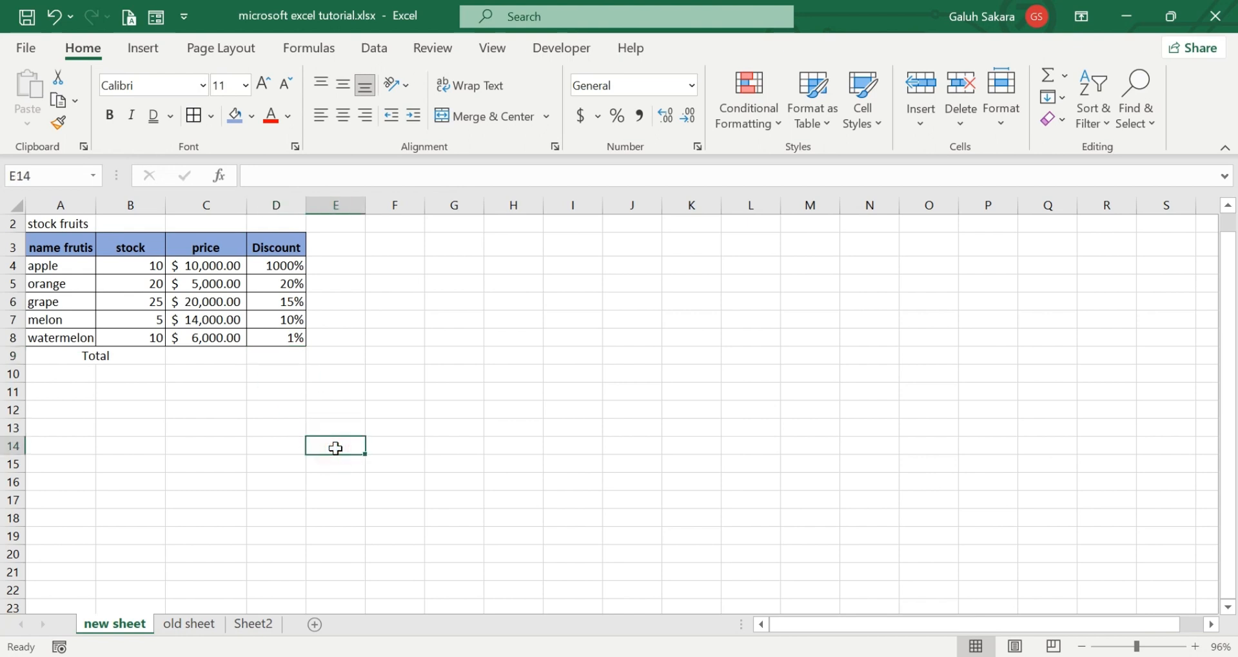
# Step: Narrow the price column C below the width of its values and widen it again with some spare room
pyautogui.moveTo(248, 211); pyautogui.dragTo(229, 211)
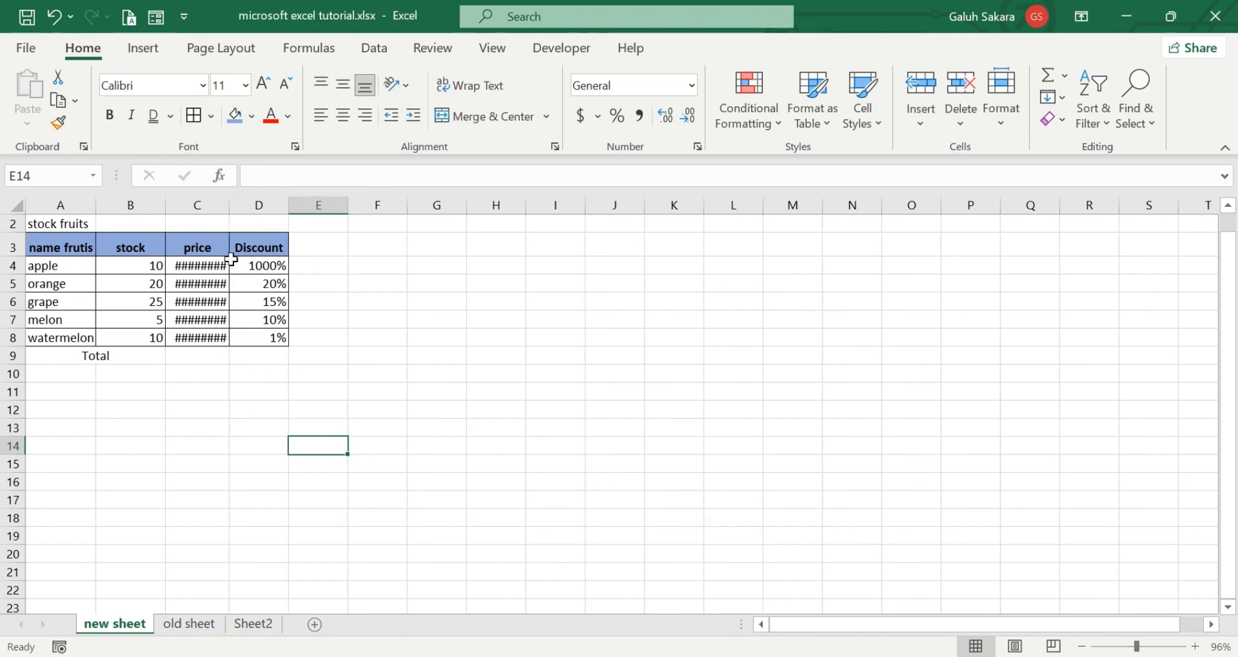
pyautogui.moveTo(230, 204); pyautogui.dragTo(259, 205)
pyautogui.click(253, 239)
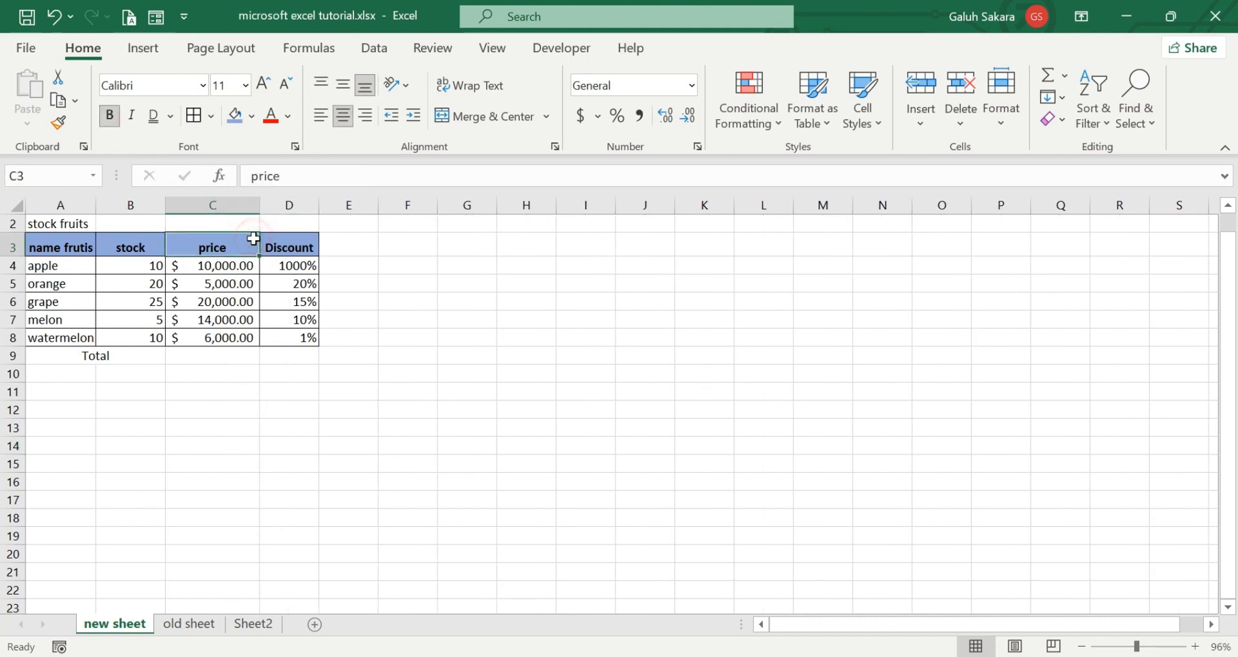
pyautogui.click(248, 376)
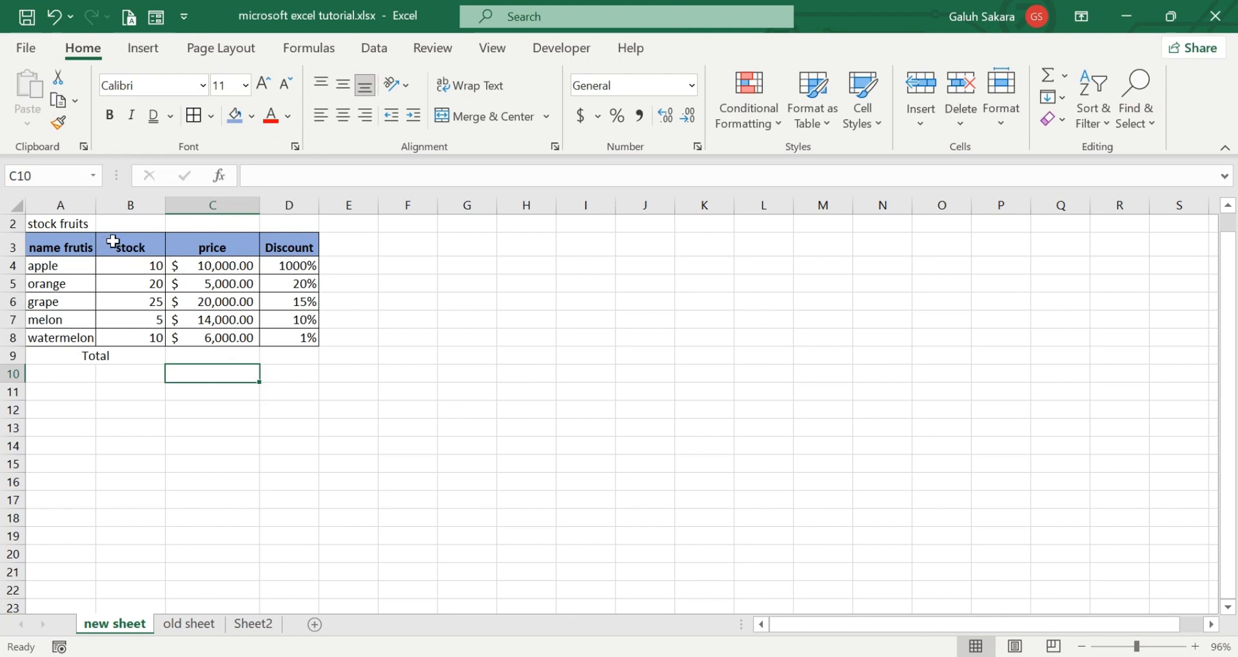
# Step: Narrow column A slightly and turn on text wrapping for the "name frutis" header in cell A3
pyautogui.click(116, 245)
pyautogui.moveTo(138, 245); pyautogui.dragTo(174, 247)
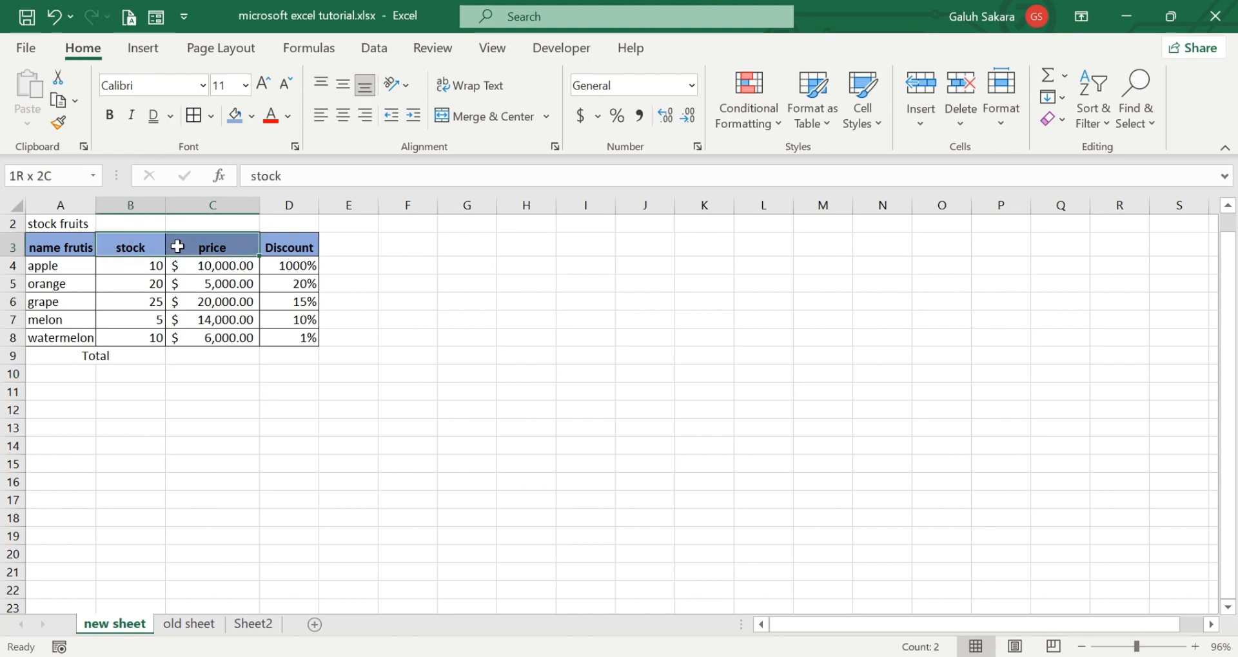
pyautogui.click(62, 243)
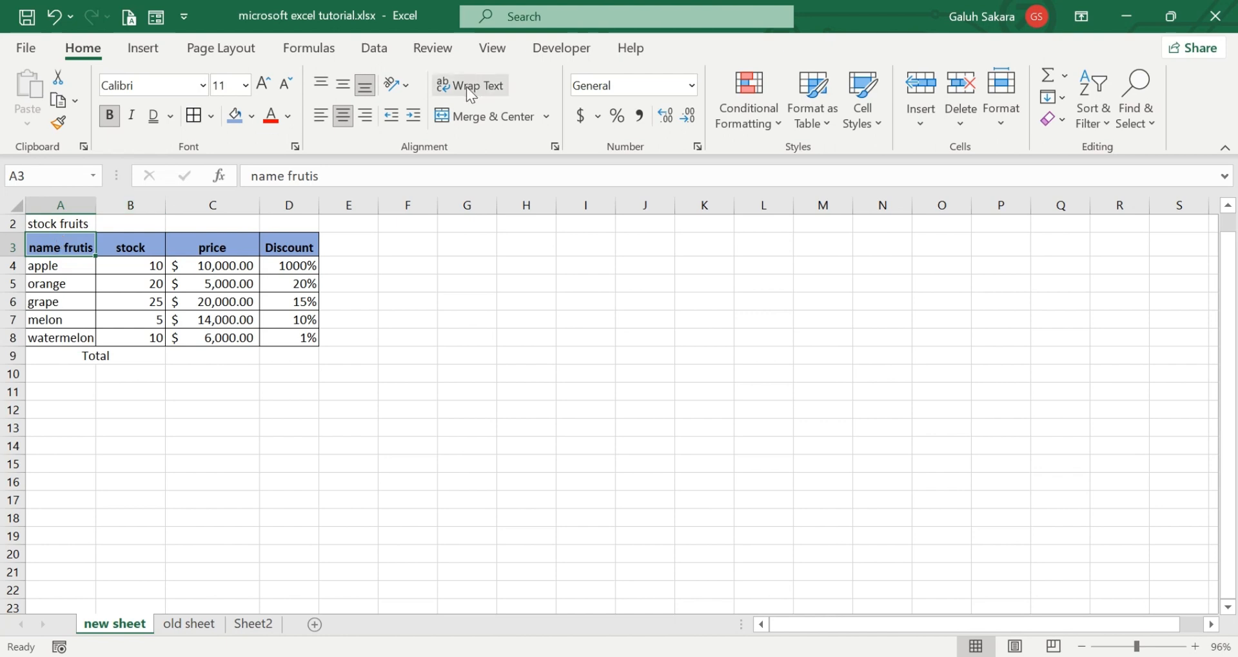
pyautogui.moveTo(99, 211); pyautogui.dragTo(86, 208)
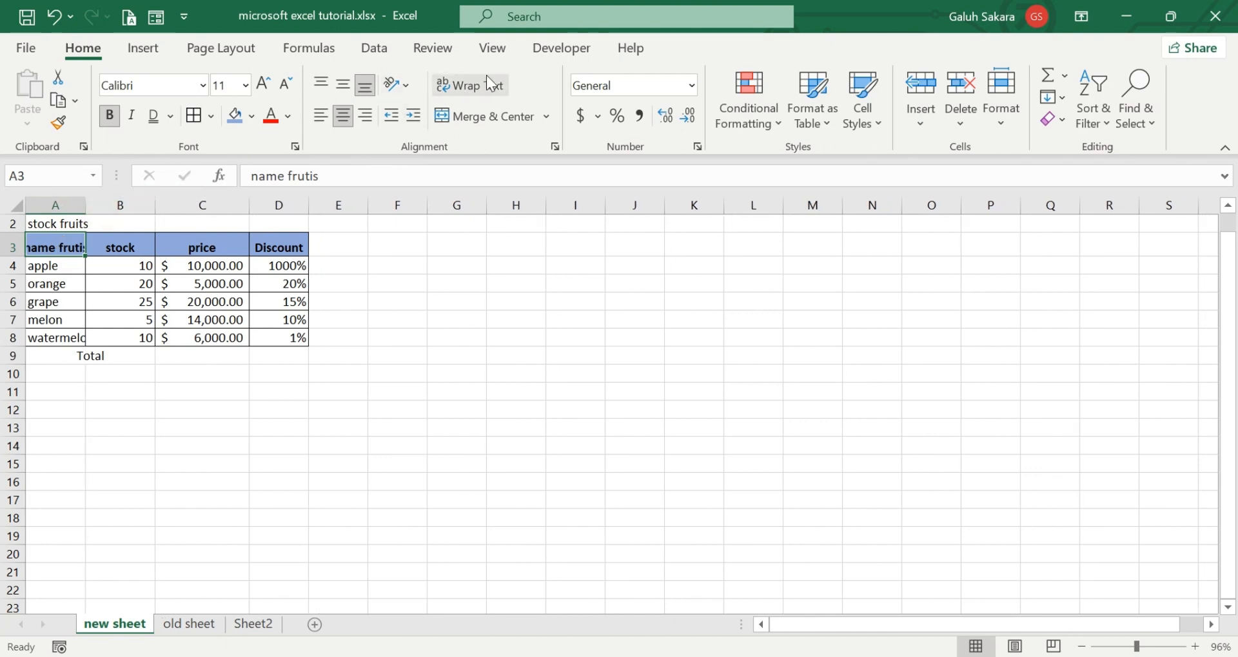
pyautogui.click(475, 89)
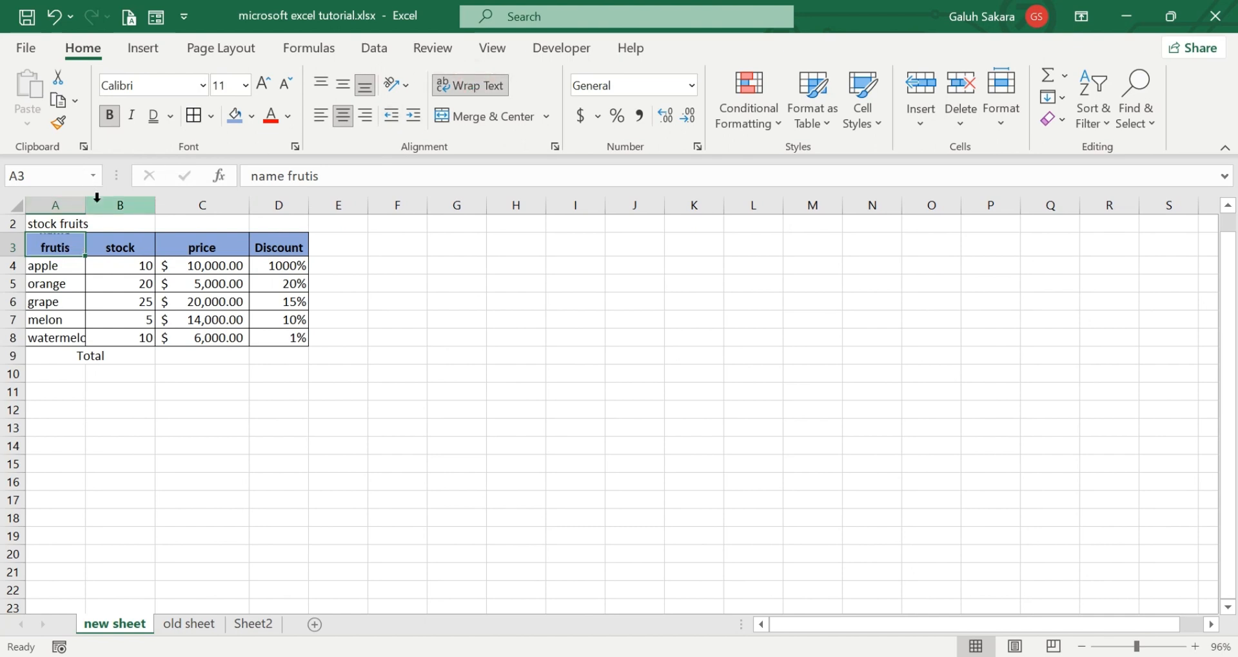
# Step: Widen column A to fit its header on one line and extend the header in A3 to "name frutis stock"
pyautogui.moveTo(86, 204); pyautogui.dragTo(121, 222)
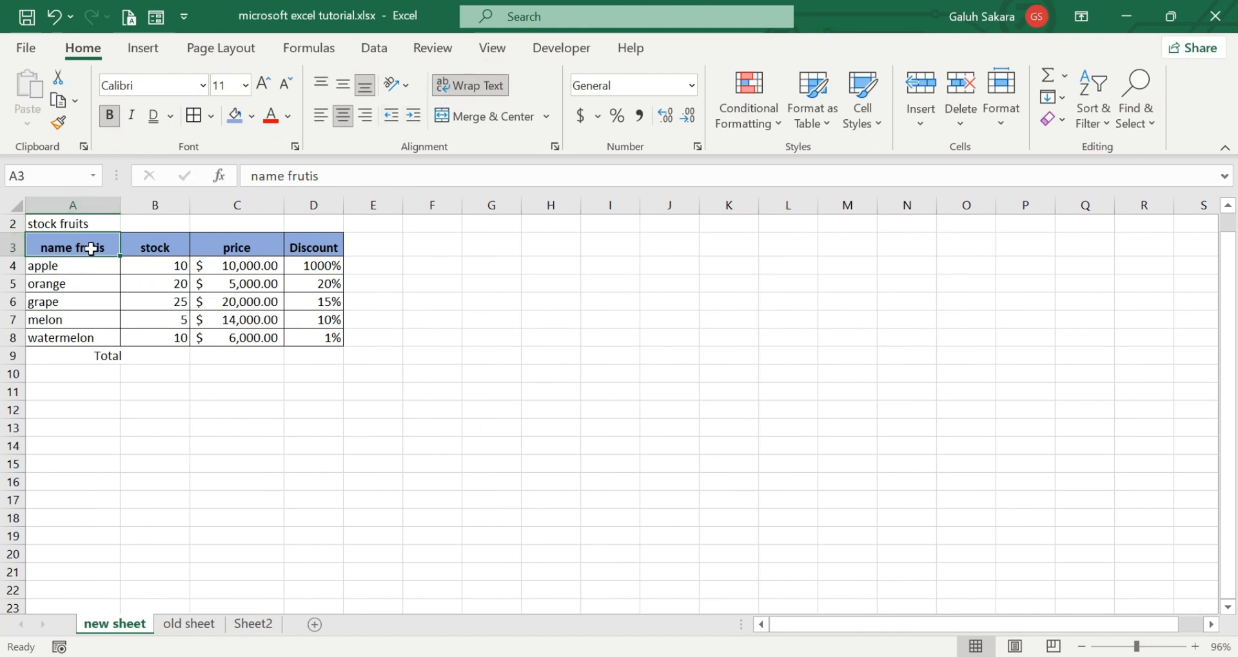
pyautogui.doubleClick(92, 247)
pyautogui.click(120, 248)
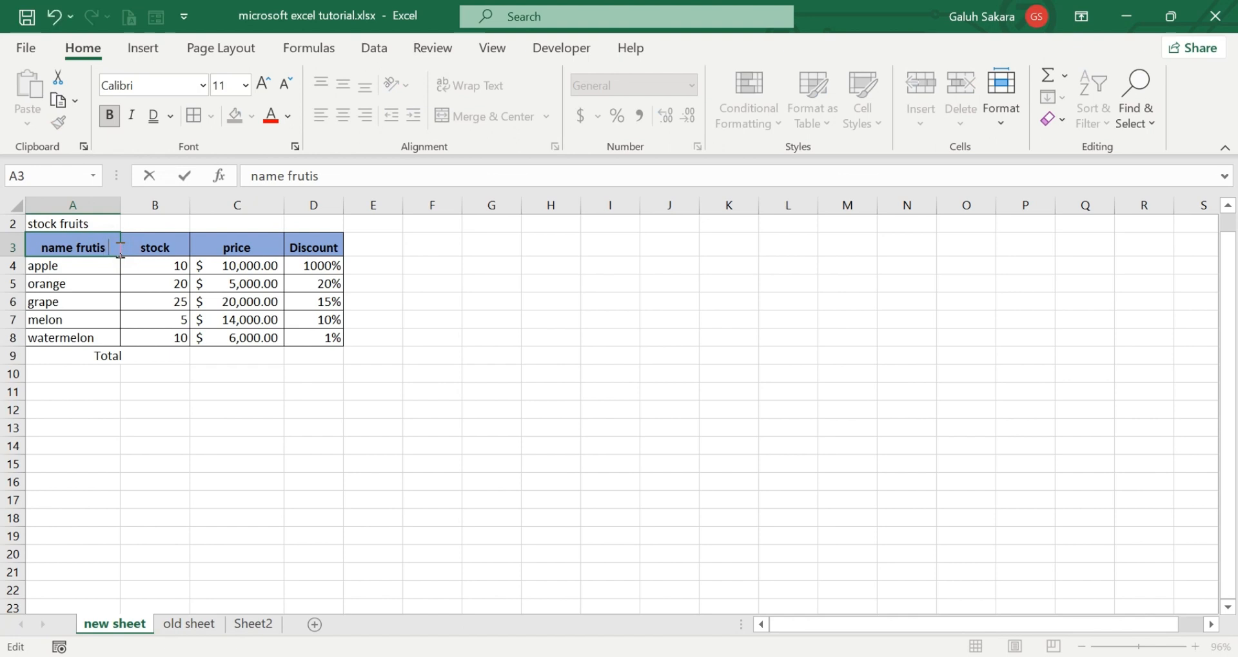
pyautogui.write('stock')
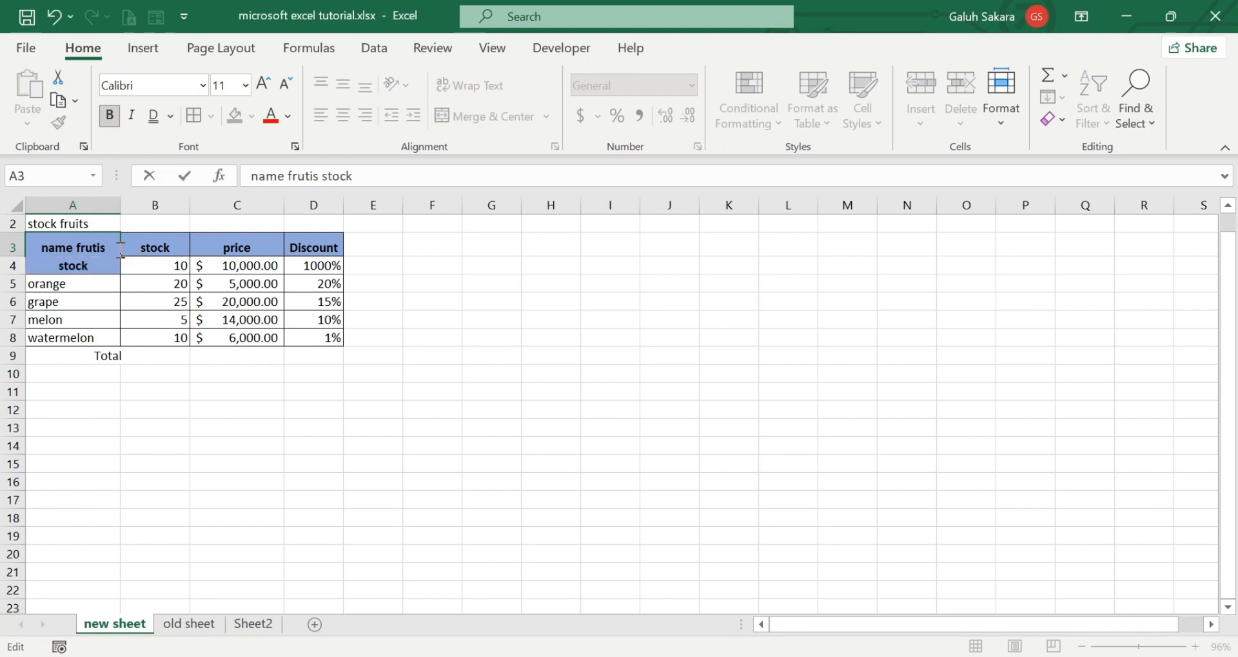
pyautogui.press('Return')
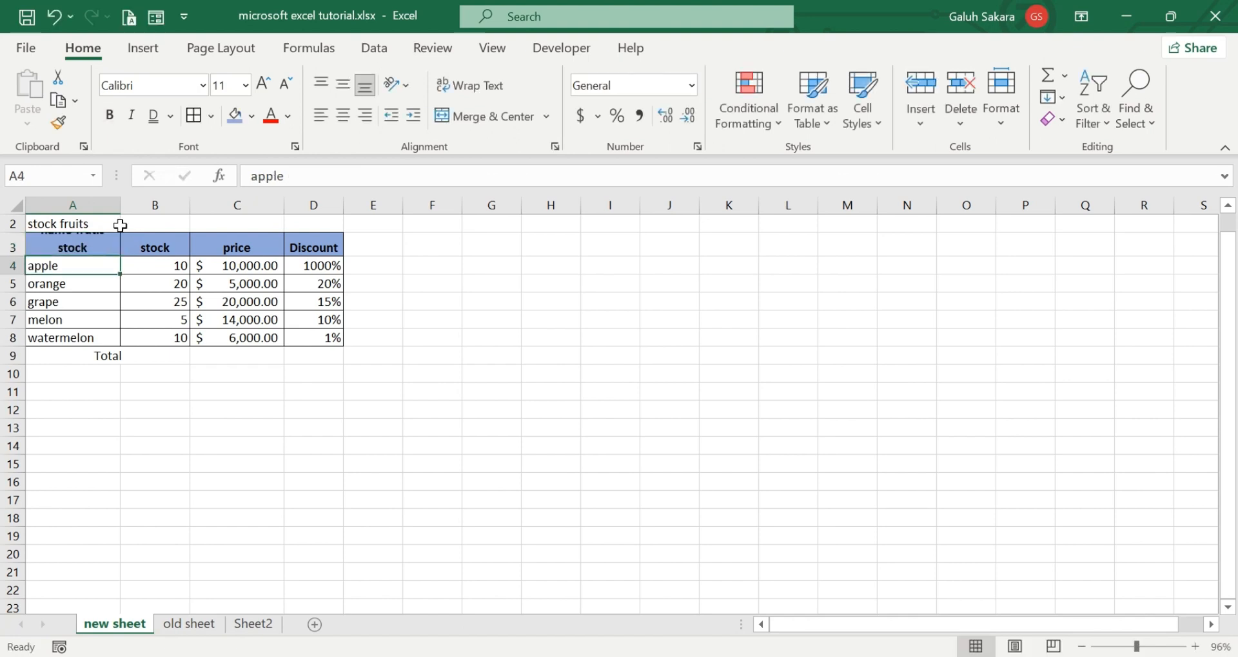
# Step: Resize column A to just fit the one-line header and make row 3 about twice the standard row height
pyautogui.moveTo(122, 197); pyautogui.dragTo(157, 197)
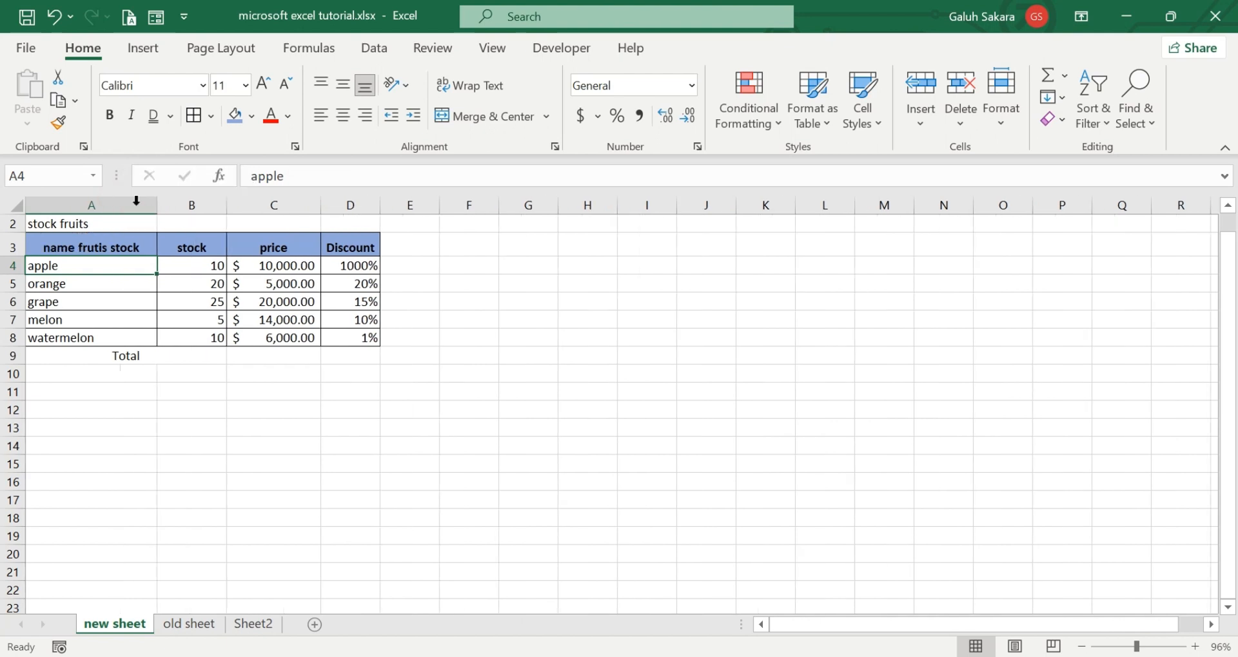
pyautogui.doubleClick(17, 256)
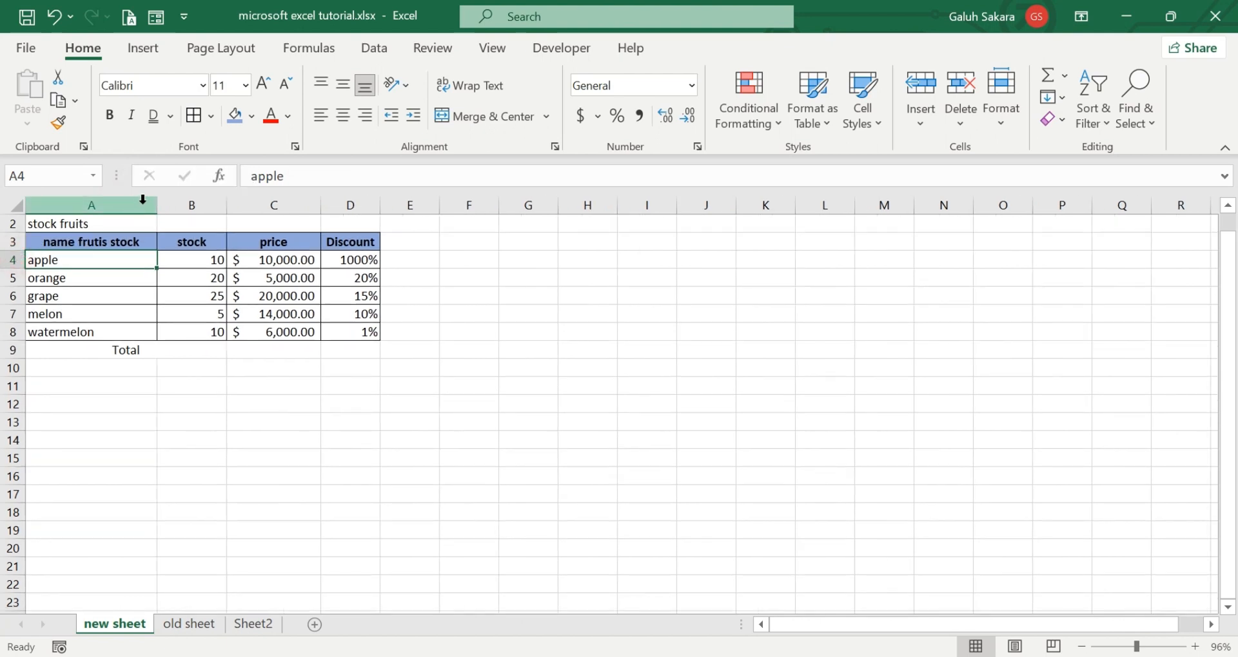
pyautogui.moveTo(160, 209); pyautogui.dragTo(128, 210)
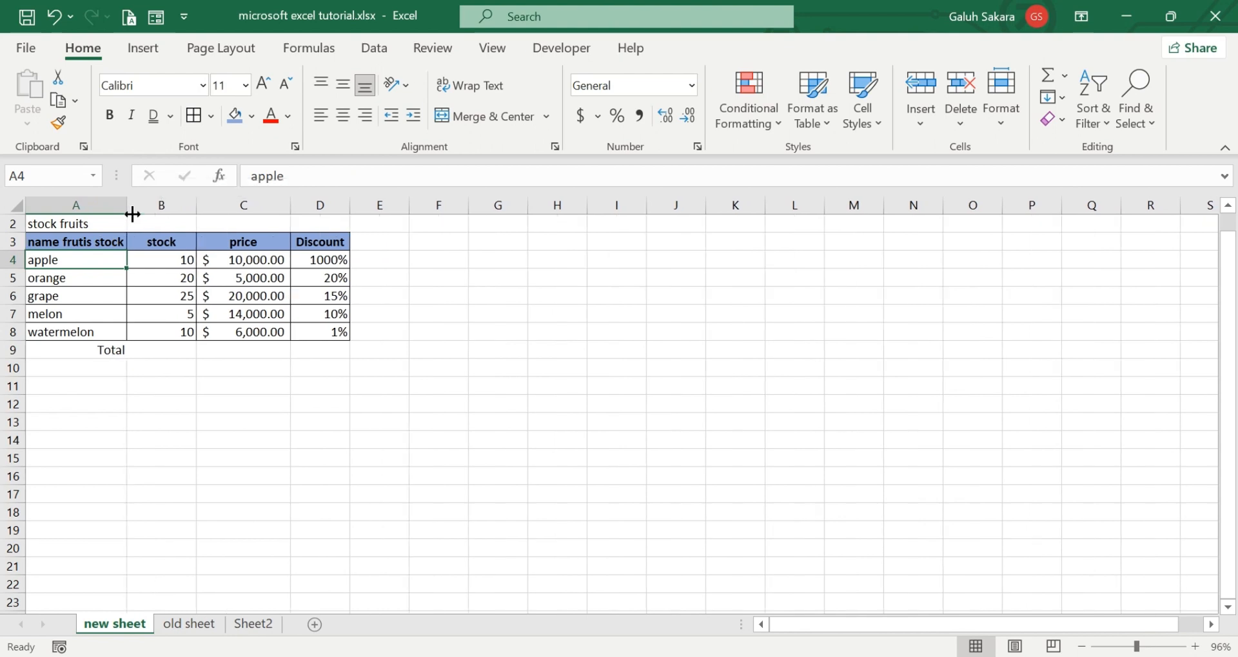
pyautogui.moveTo(20, 250); pyautogui.dragTo(20, 269)
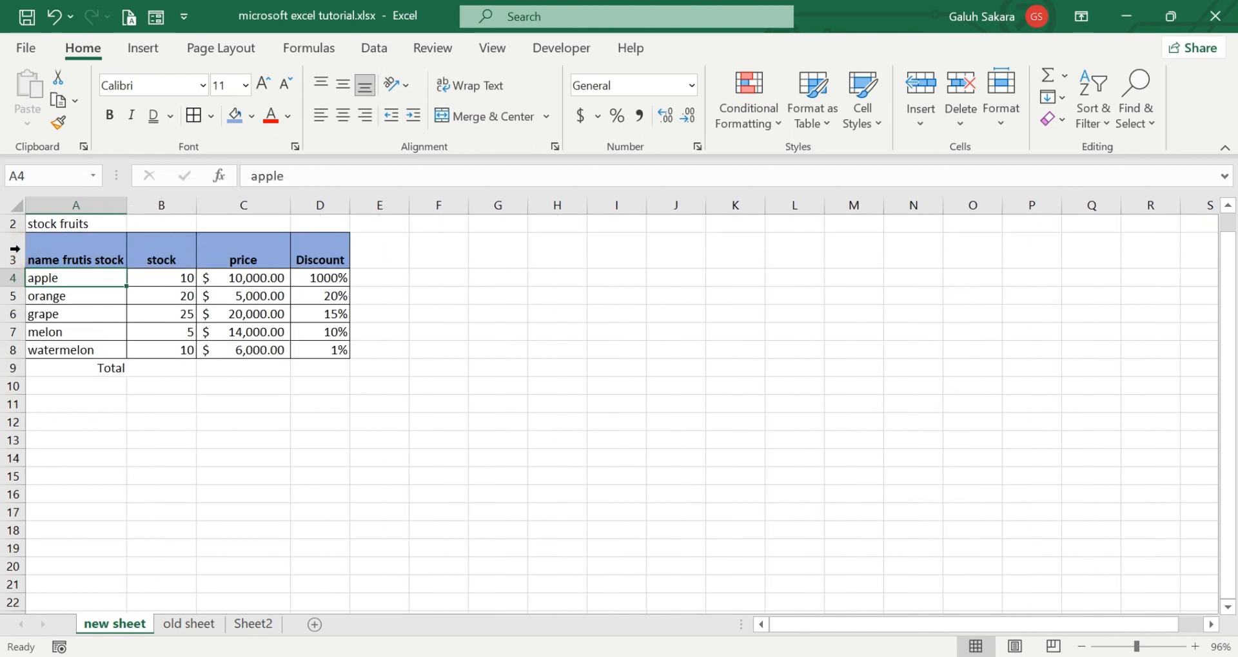
# Step: Toggle text wrapping off and on again for the header in A3 and narrow column A so the header breaks onto two lines
pyautogui.click(77, 242)
pyautogui.click(473, 88)
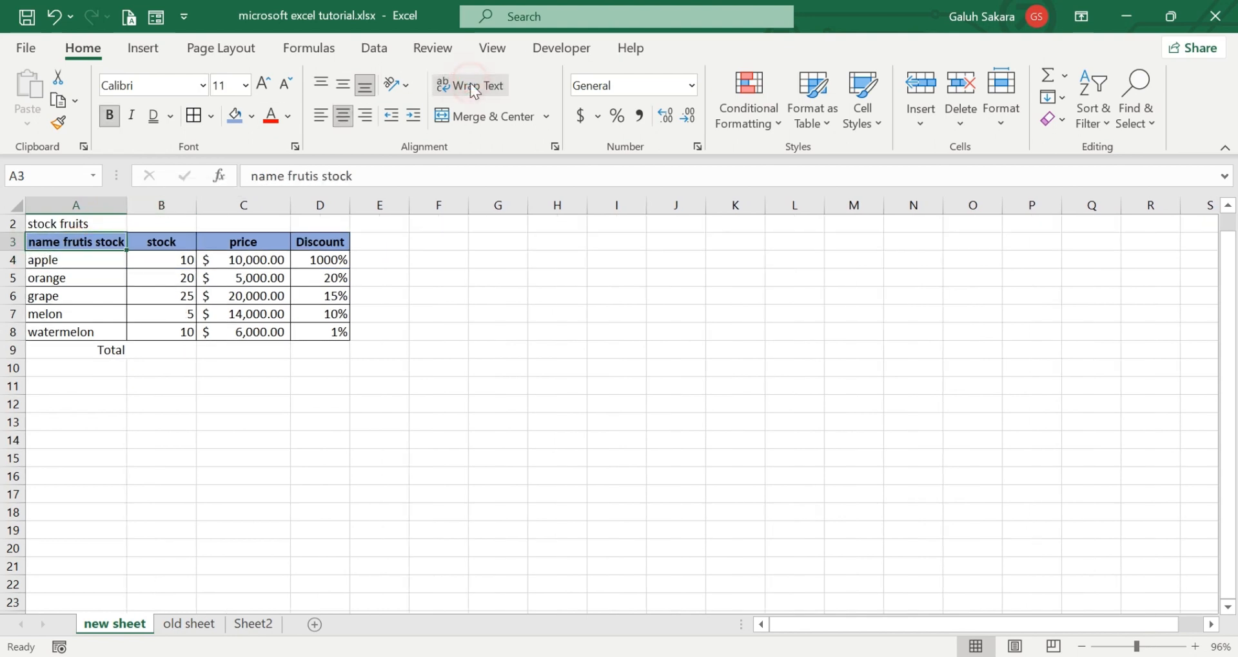
pyautogui.click(473, 90)
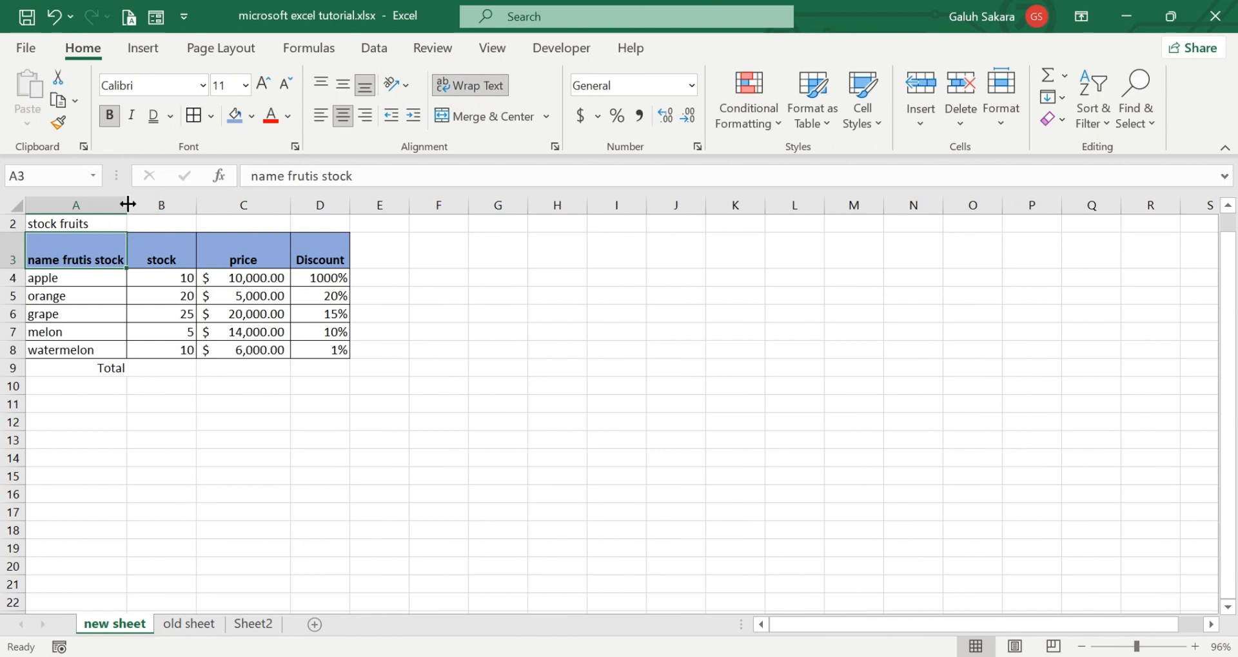
pyautogui.moveTo(125, 205); pyautogui.dragTo(107, 205)
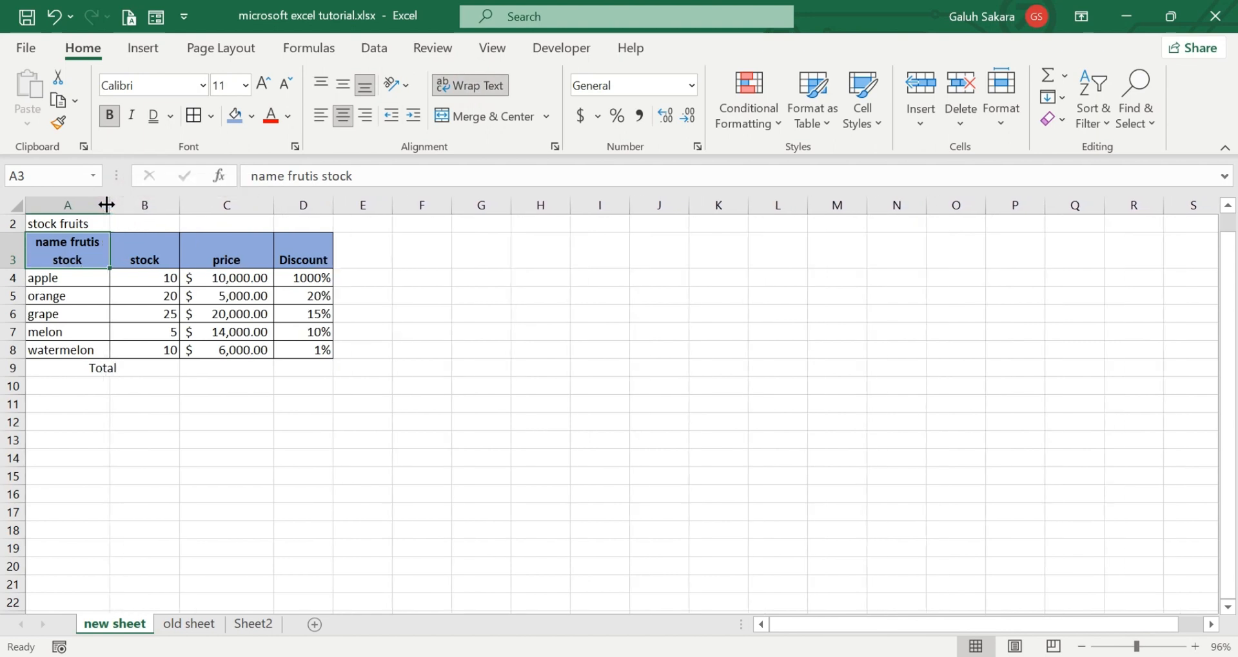
pyautogui.click(279, 409)
# Step: Middle-align the Discount, price and stock headers vertically in cells D3, C3 and B3
pyautogui.click(313, 243)
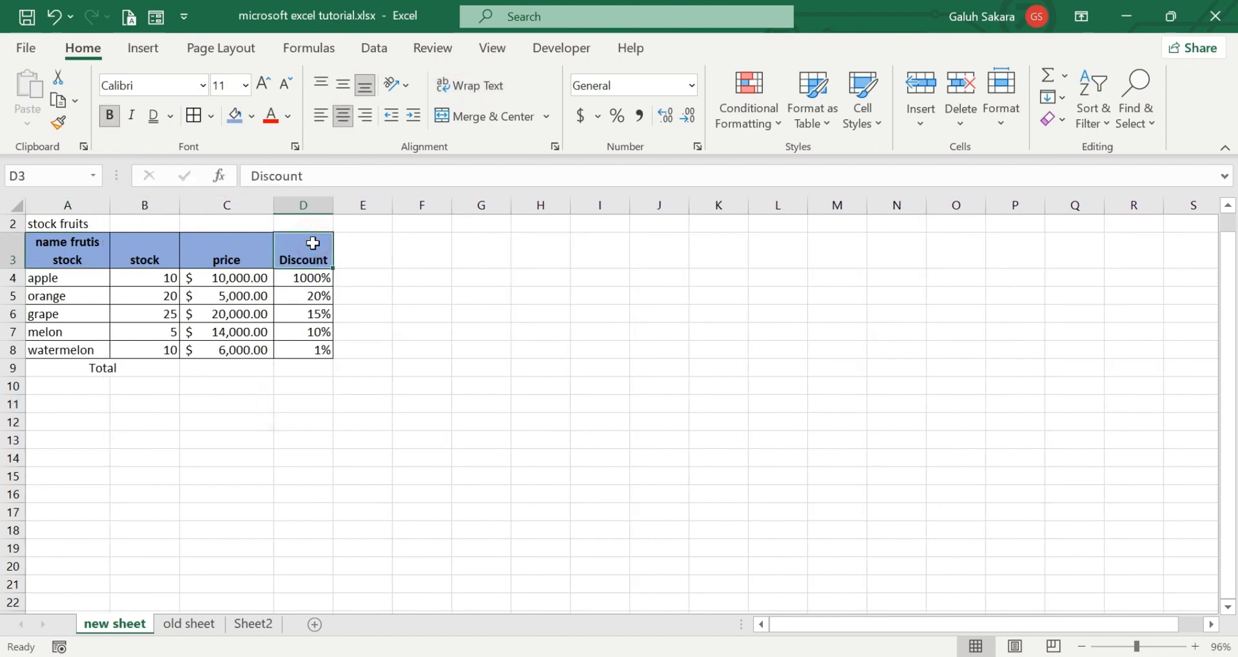
pyautogui.click(345, 84)
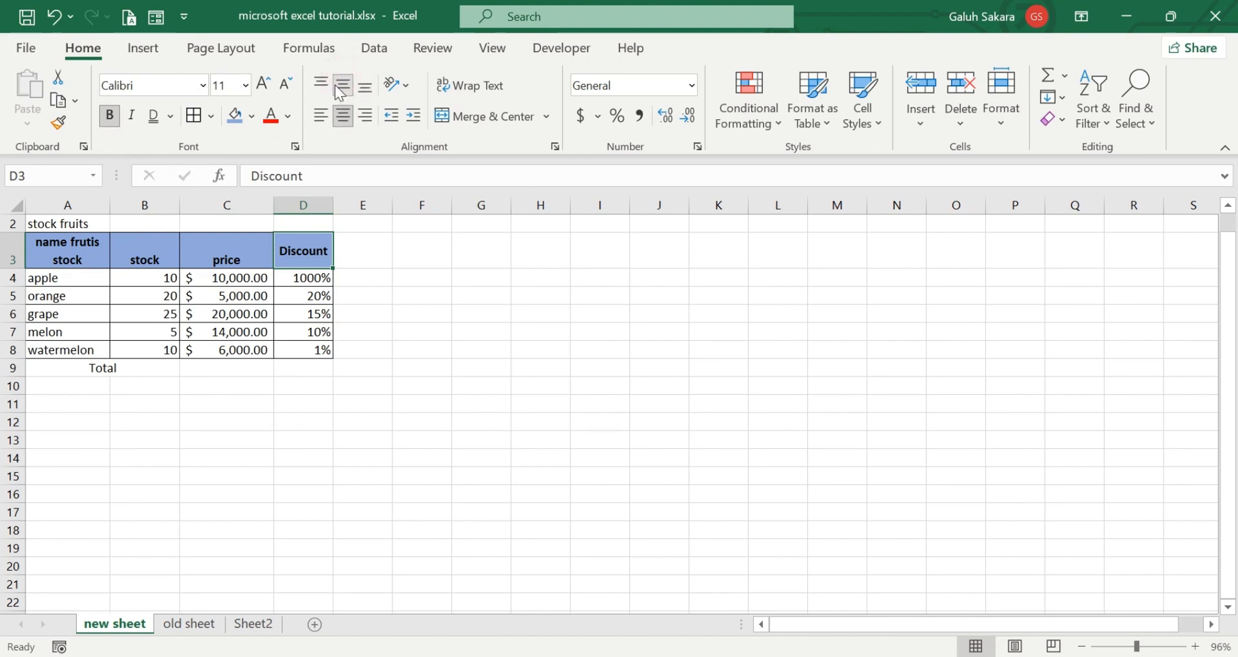
pyautogui.click(235, 261)
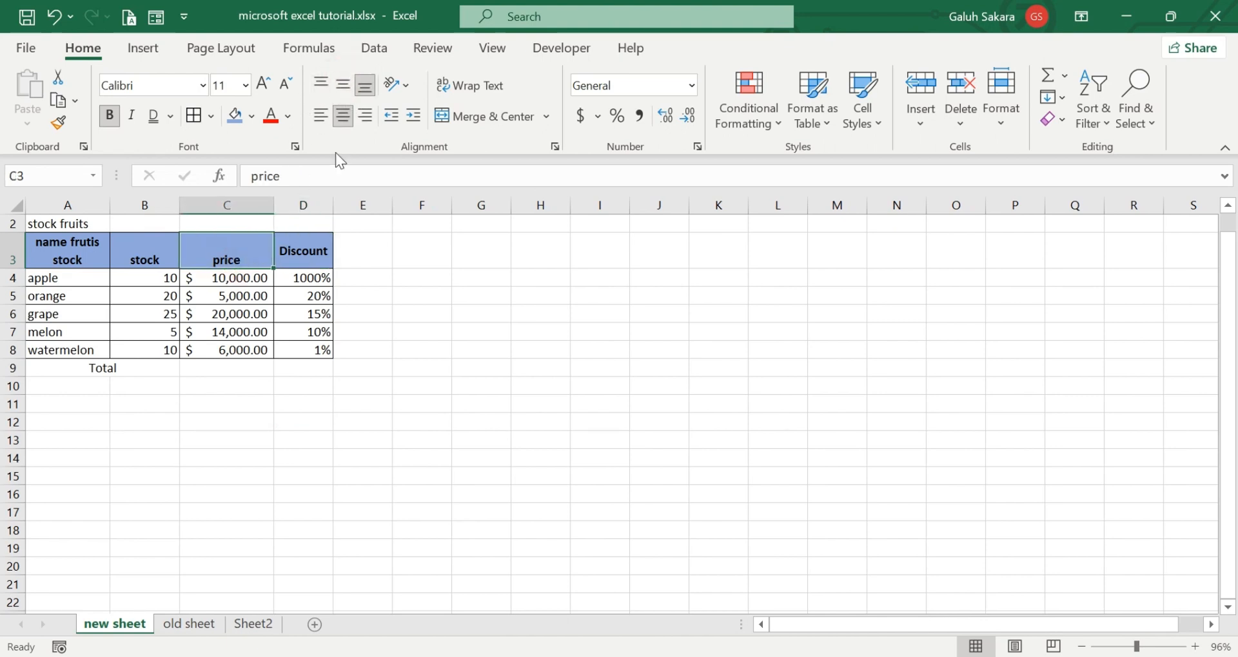
pyautogui.click(344, 90)
pyautogui.click(277, 350)
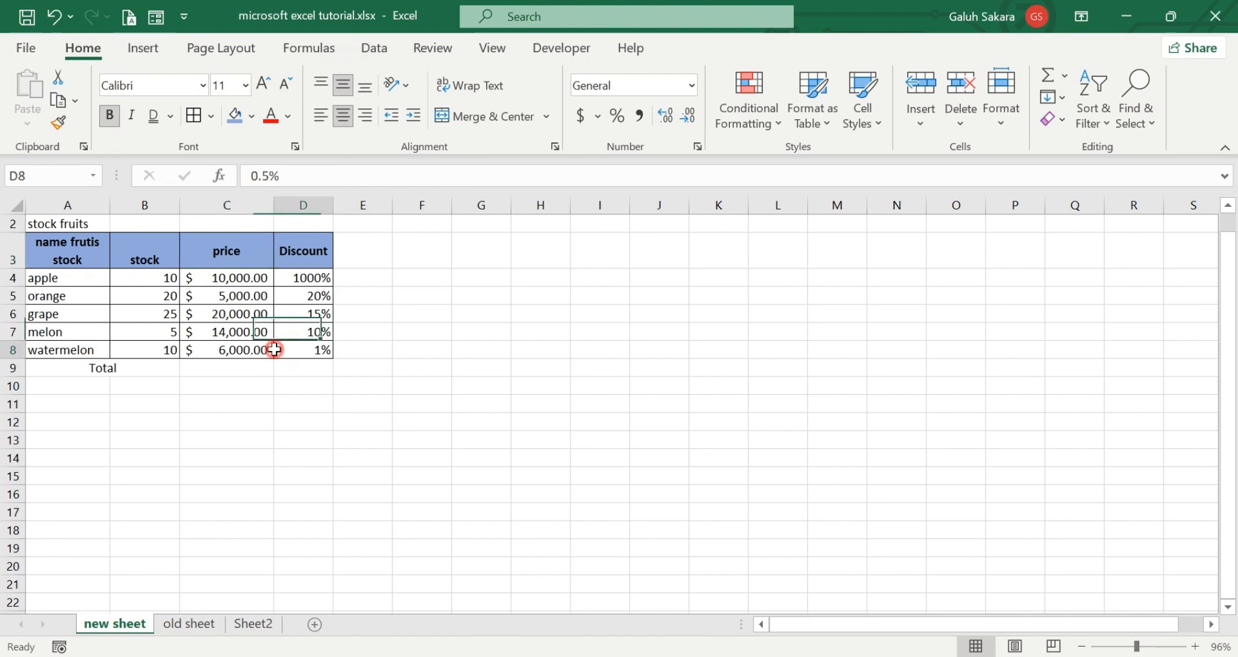
pyautogui.click(144, 258)
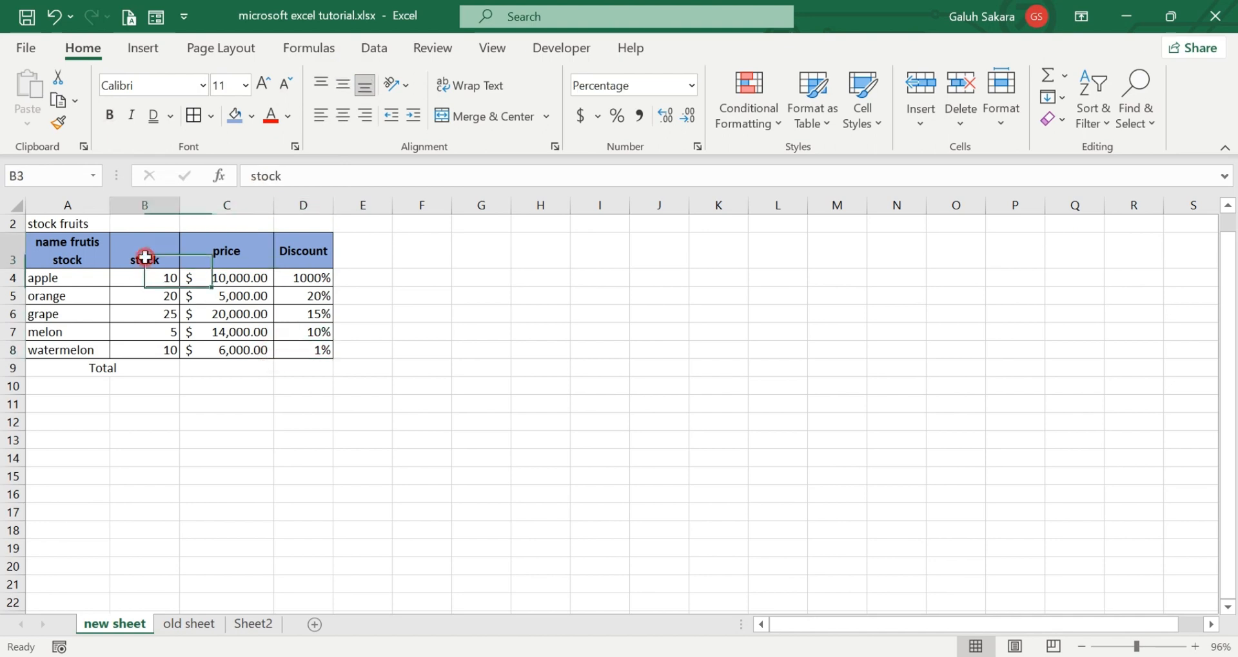
pyautogui.click(347, 84)
pyautogui.click(344, 373)
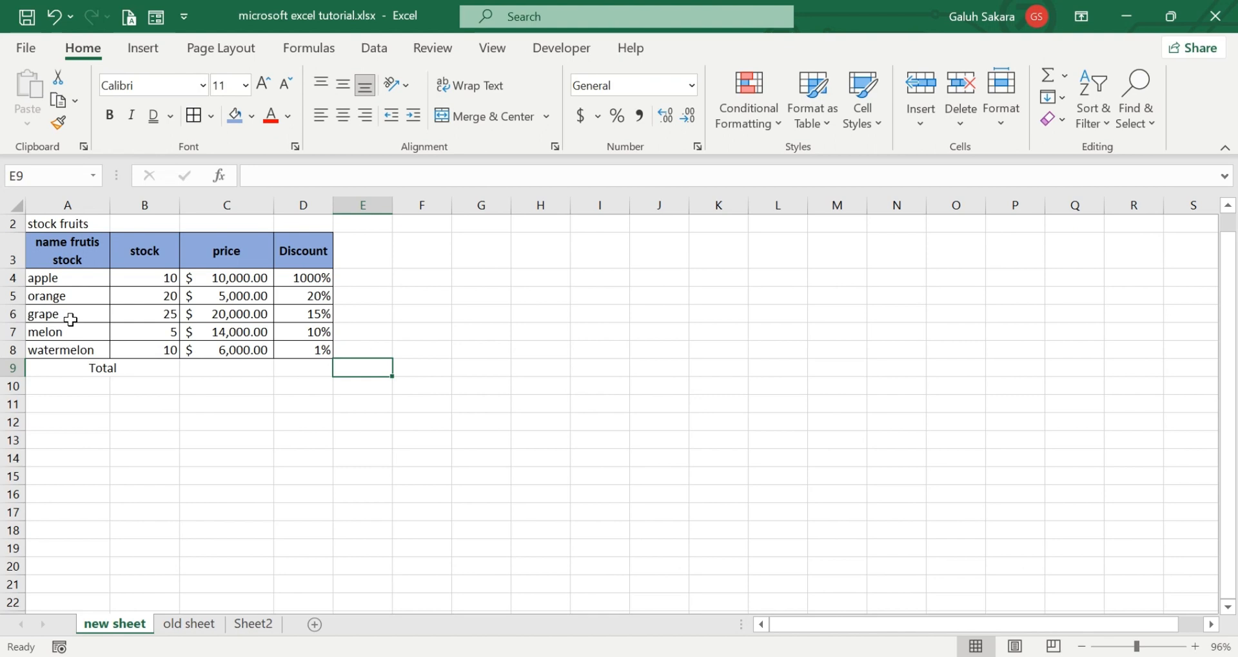
# Step: Insert a blank row above the grape row and undo the insertion
pyautogui.click(5, 315)
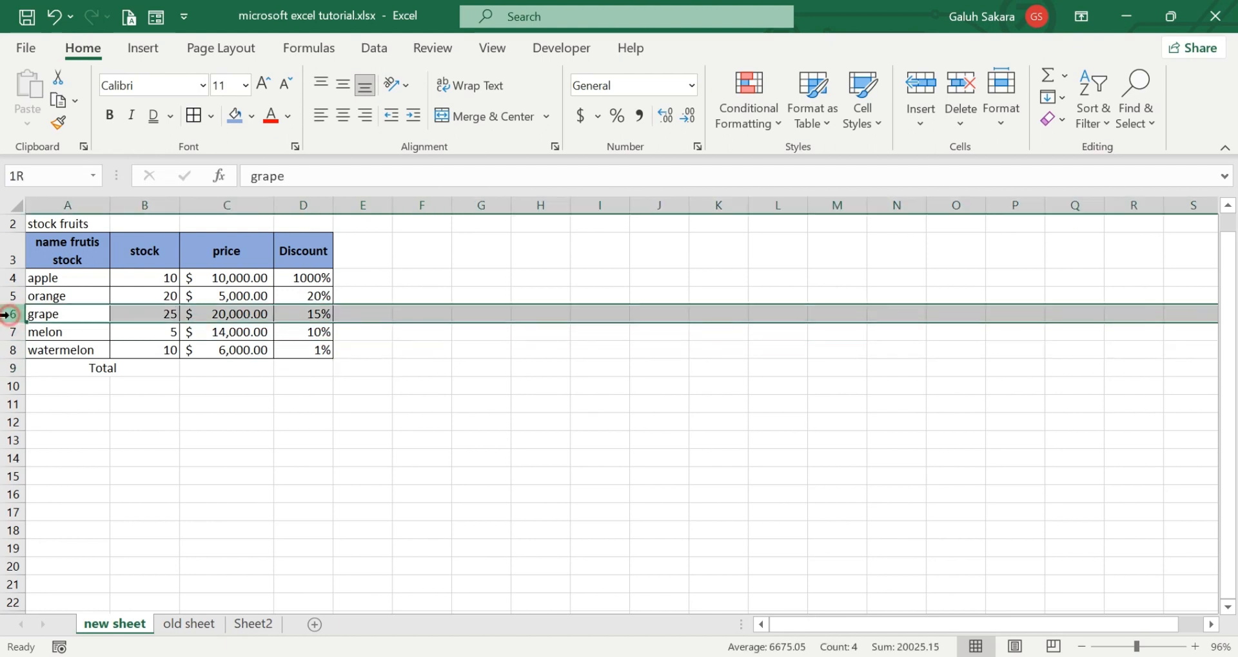
pyautogui.rightClick(5, 315)
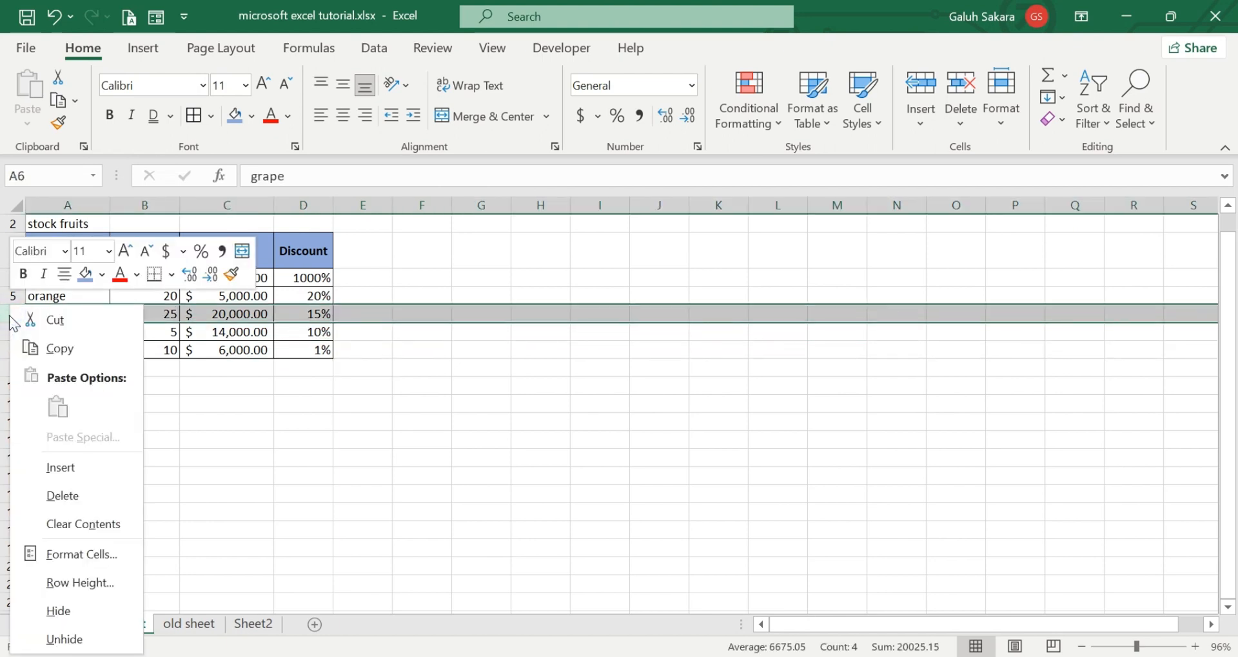
pyautogui.click(82, 477)
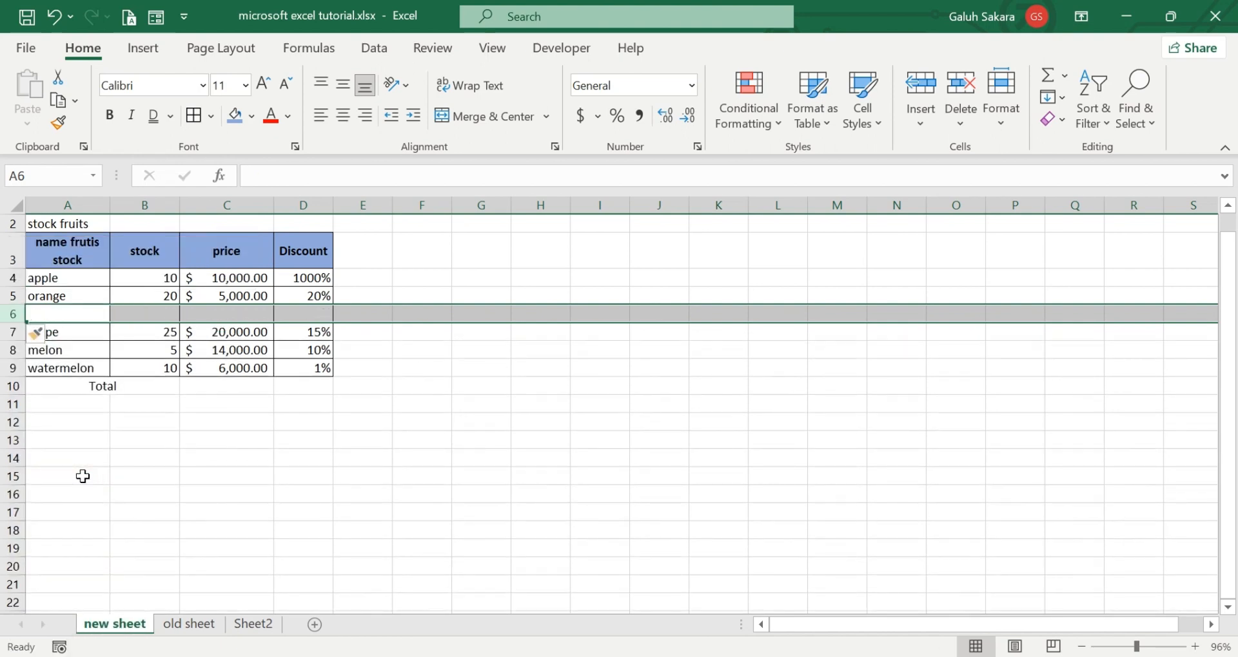
pyautogui.click(32, 303)
pyautogui.hotkey('ctrl', 'z')
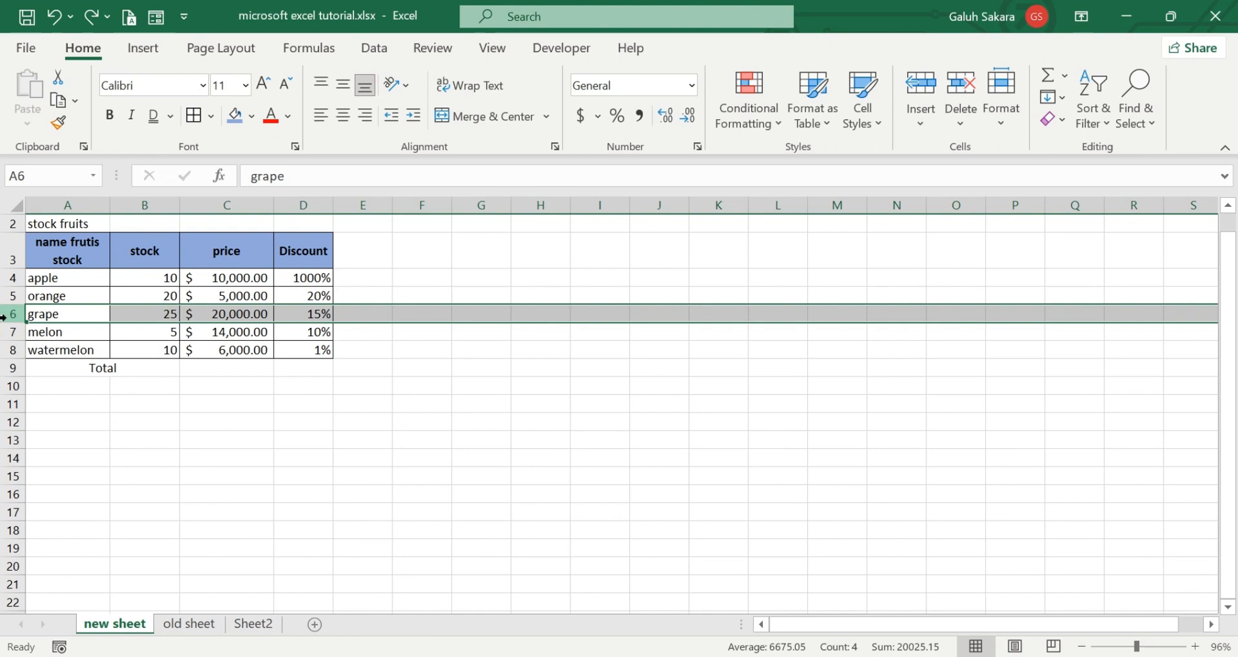
# Step: Insert a blank row between the orange and grape rows again
pyautogui.rightClick(4, 316)
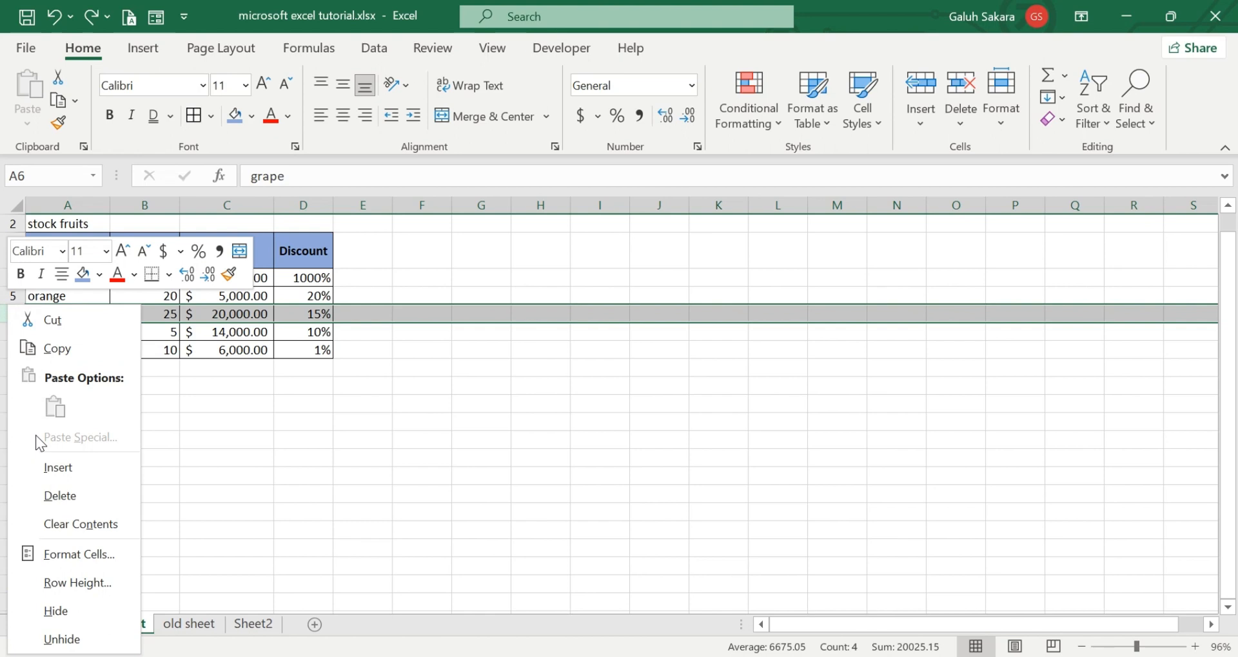
pyautogui.click(80, 475)
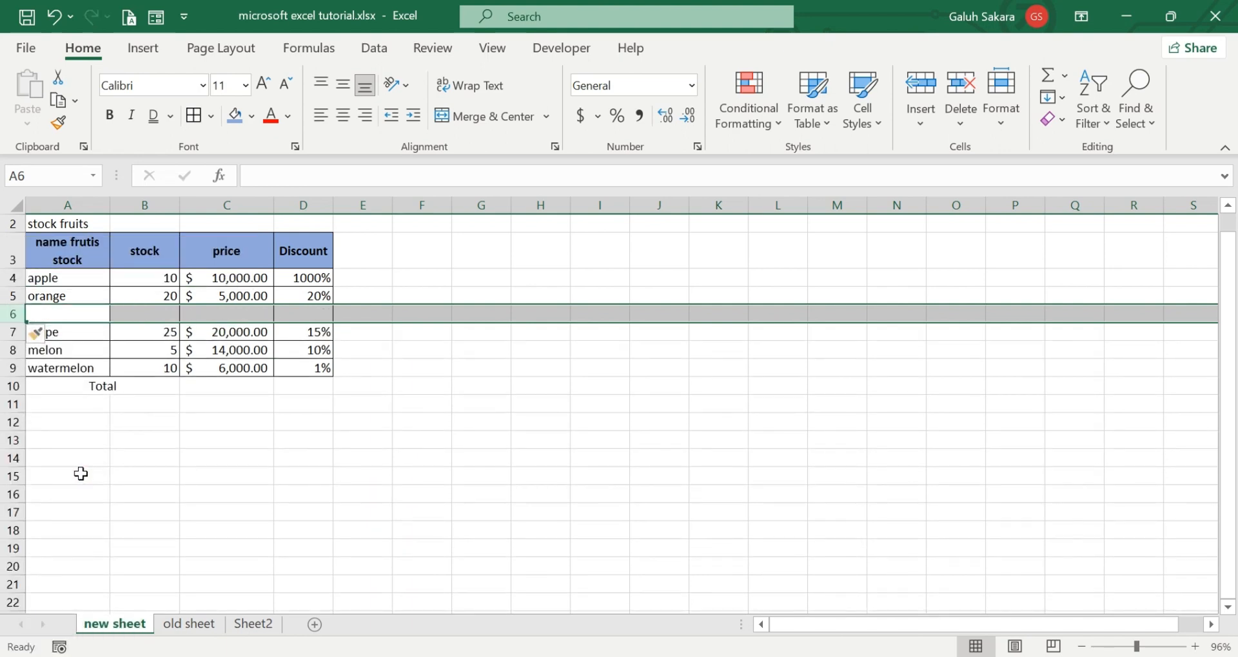
pyautogui.click(255, 472)
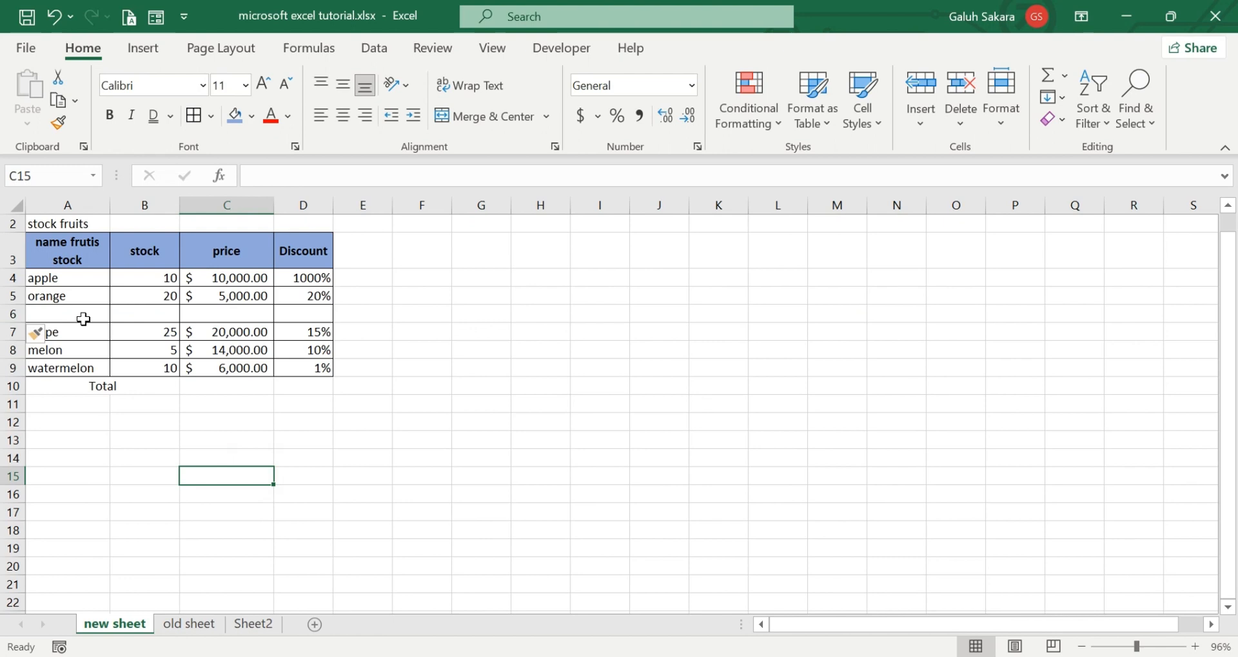
pyautogui.click(84, 319)
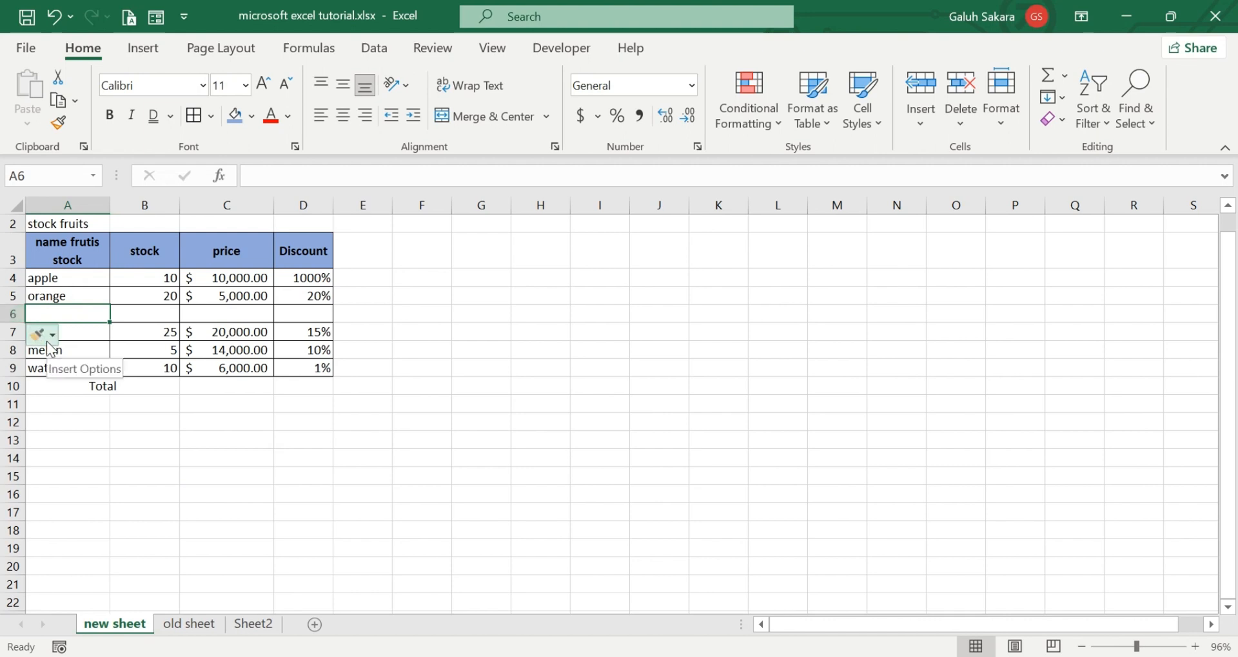
pyautogui.click(160, 326)
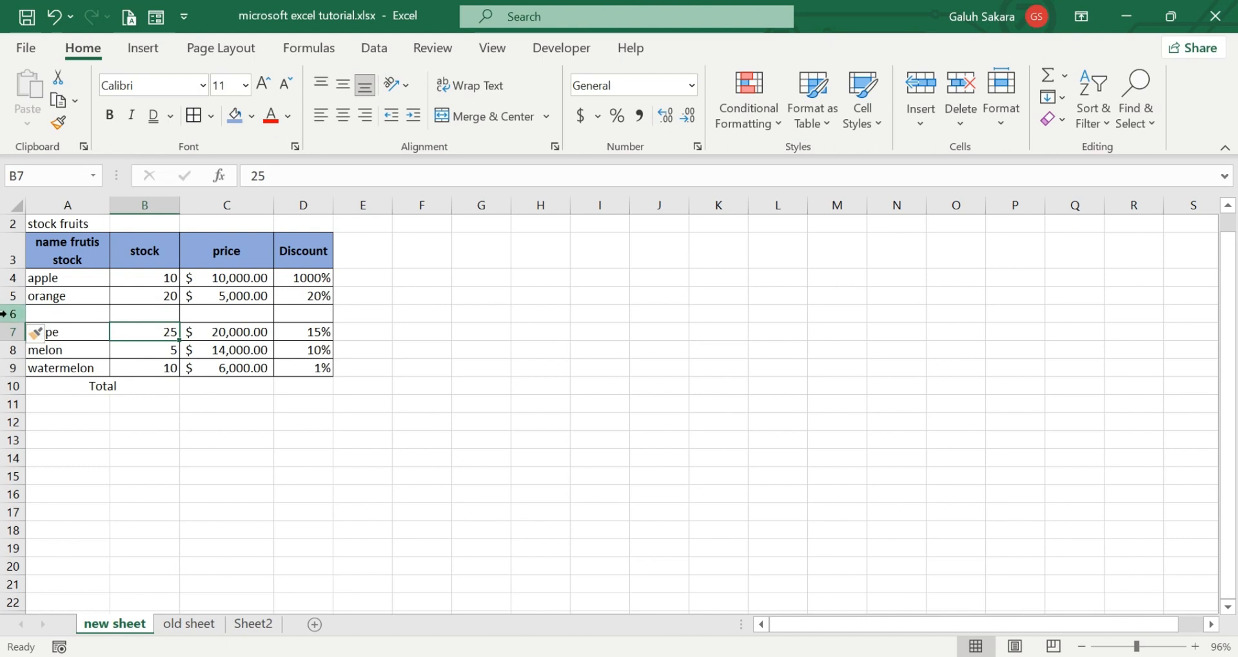
pyautogui.click(4, 314)
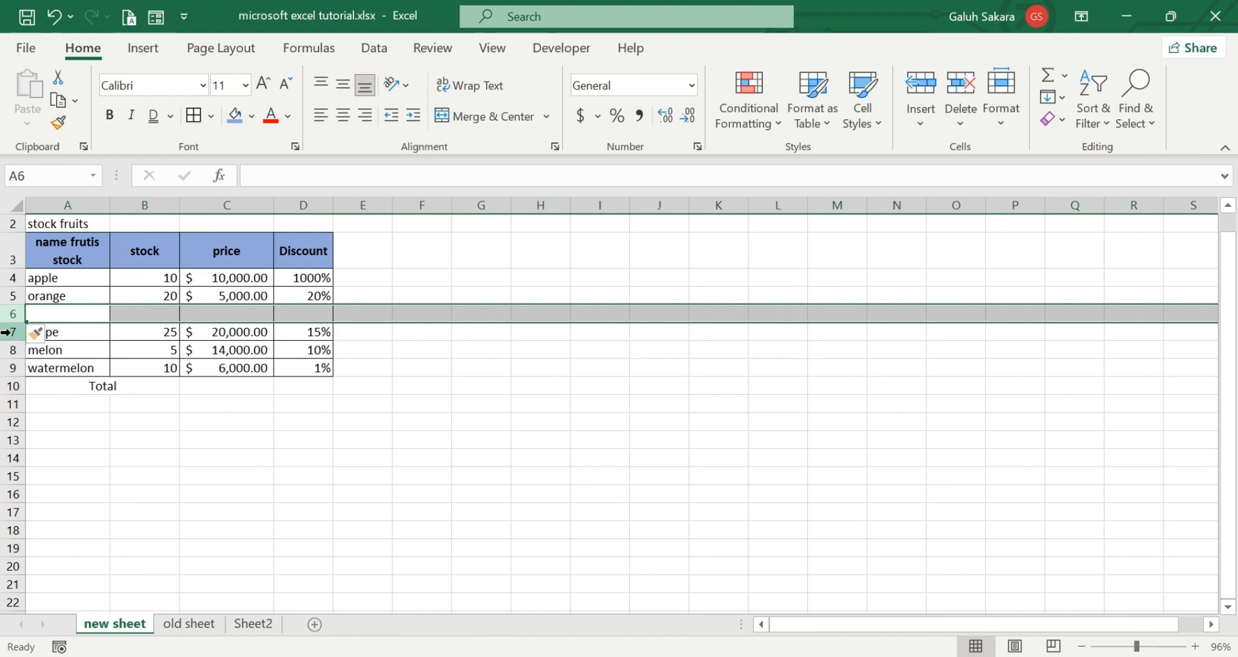
pyautogui.click(5, 331)
pyautogui.rightClick(6, 332)
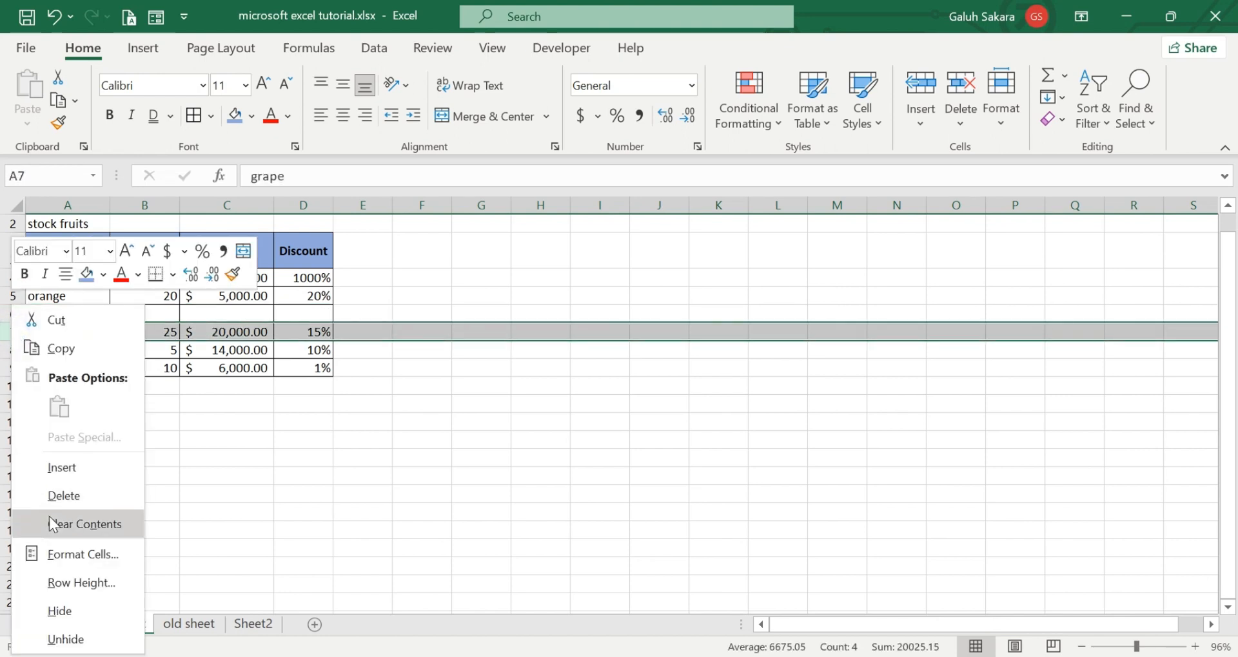
pyautogui.click(276, 444)
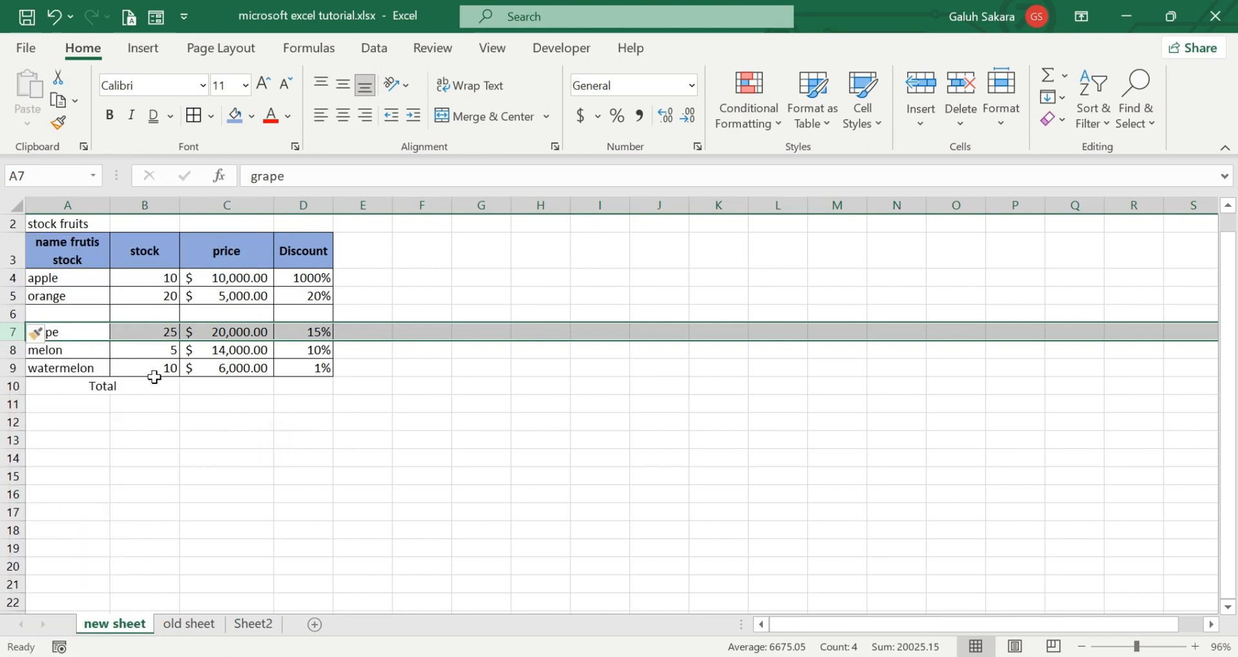
pyautogui.click(104, 456)
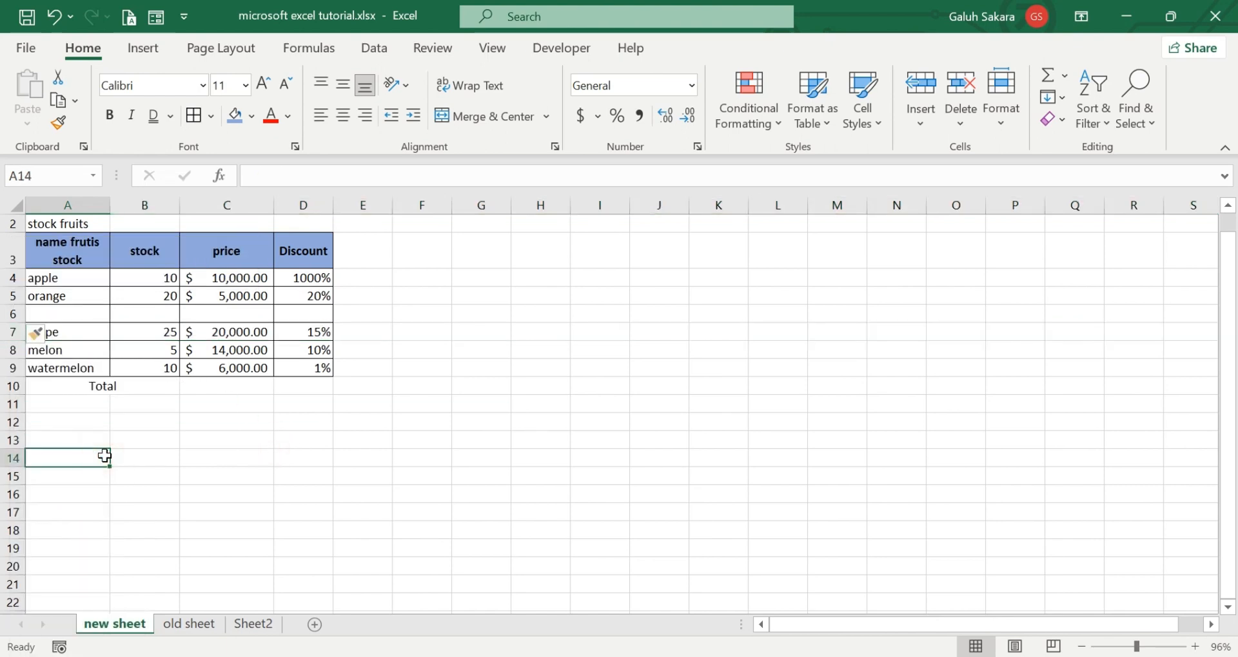
pyautogui.doubleClick(95, 331)
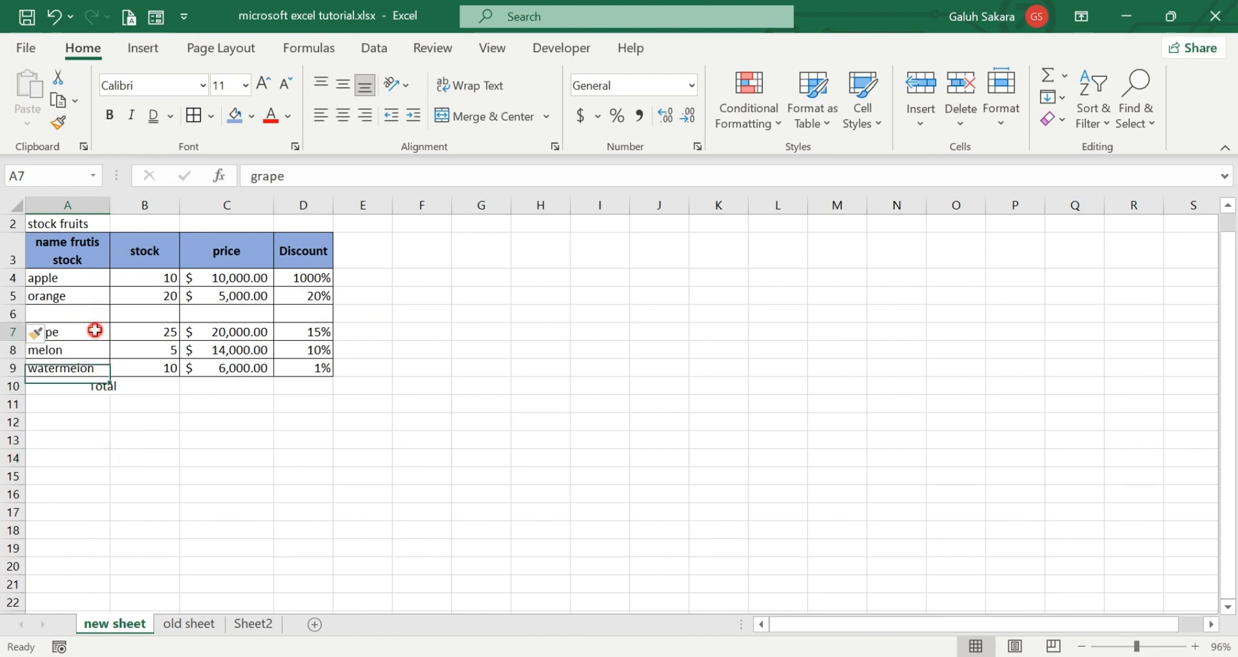
pyautogui.click(107, 409)
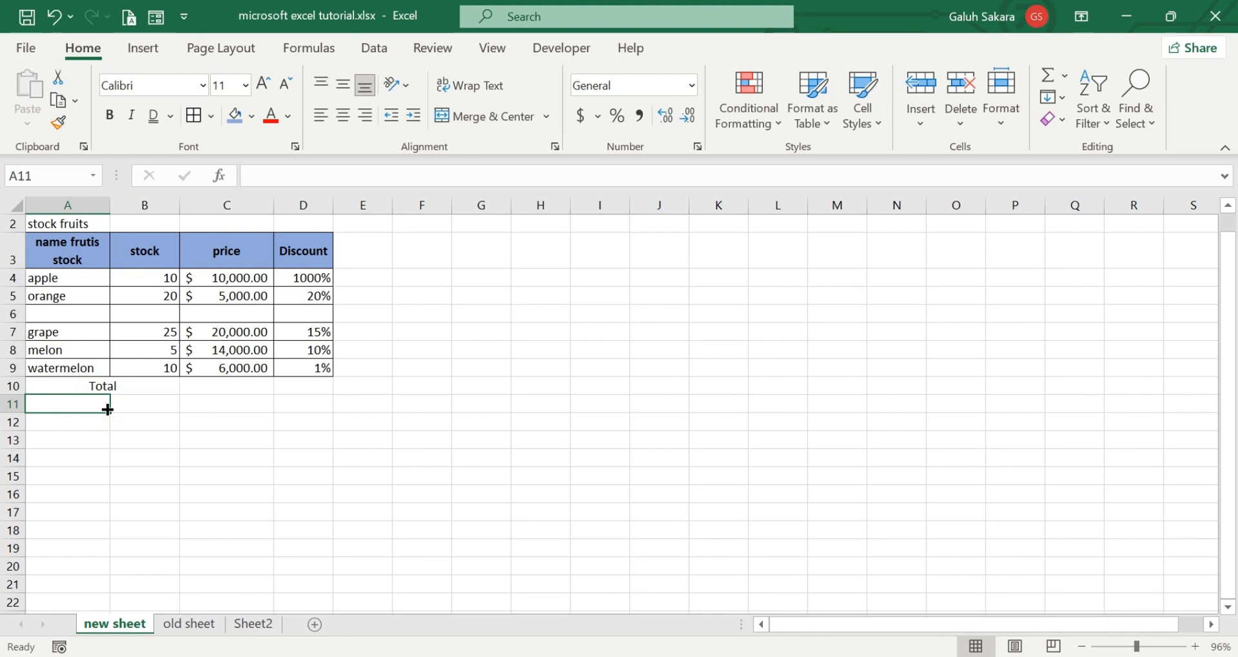
# Step: Undo the insertion of the blank row above the grape row
pyautogui.click(159, 332)
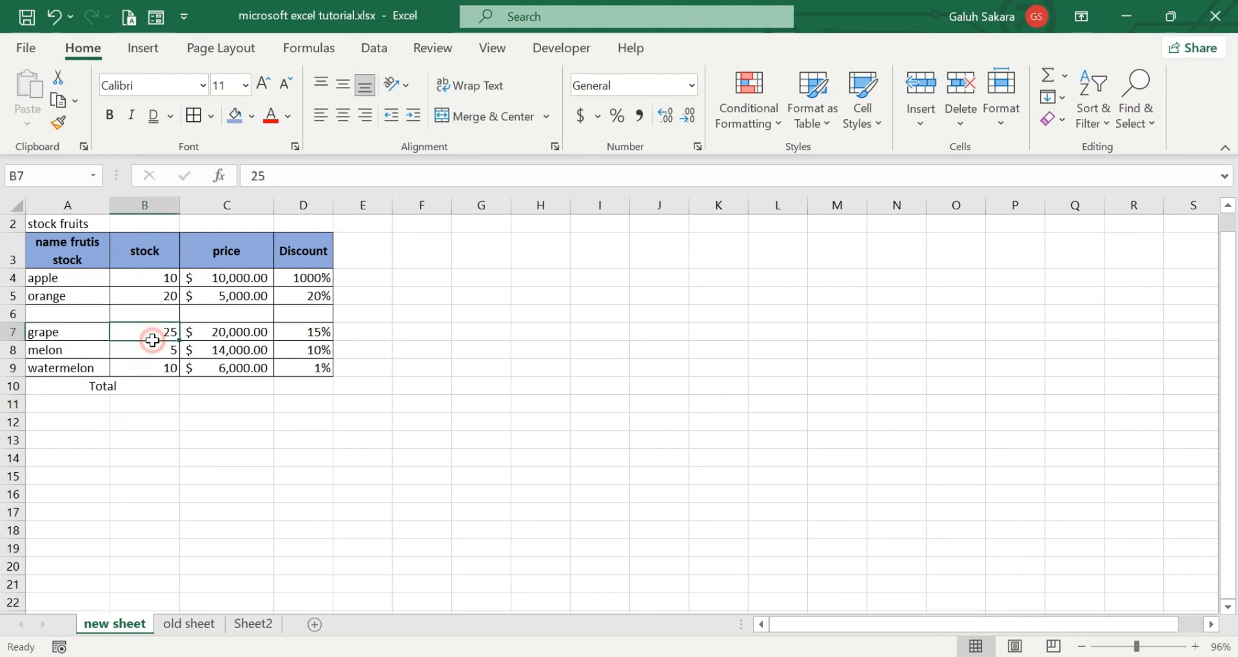
pyautogui.click(83, 329)
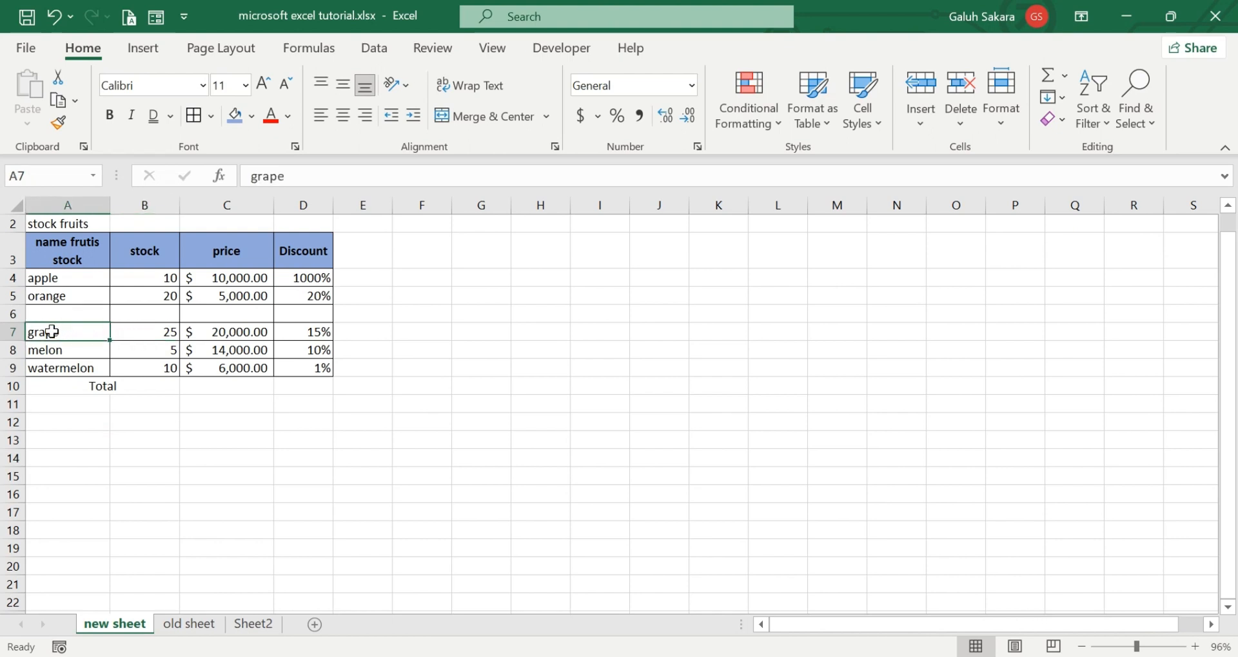
pyautogui.hotkey('ctrl', 'z')
pyautogui.hotkey('ctrl', 'y')
# Step: Insert two blank rows between the grape and melon rows
pyautogui.click(11, 332)
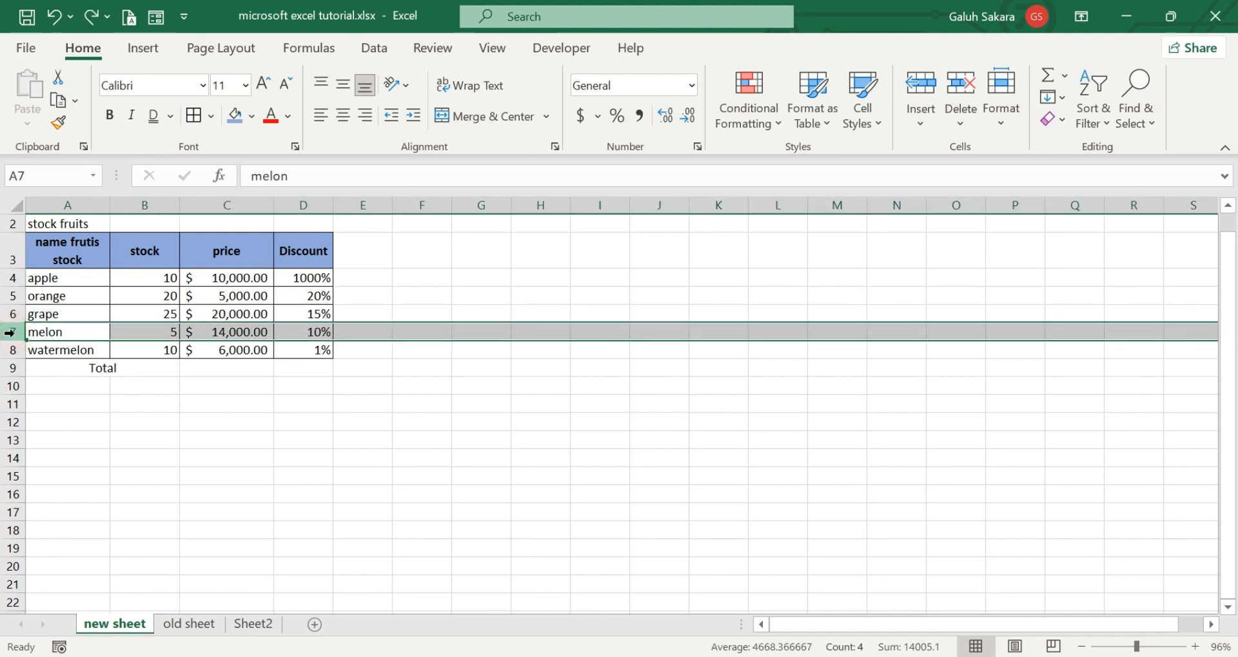
pyautogui.rightClick(12, 333)
pyautogui.click(79, 463)
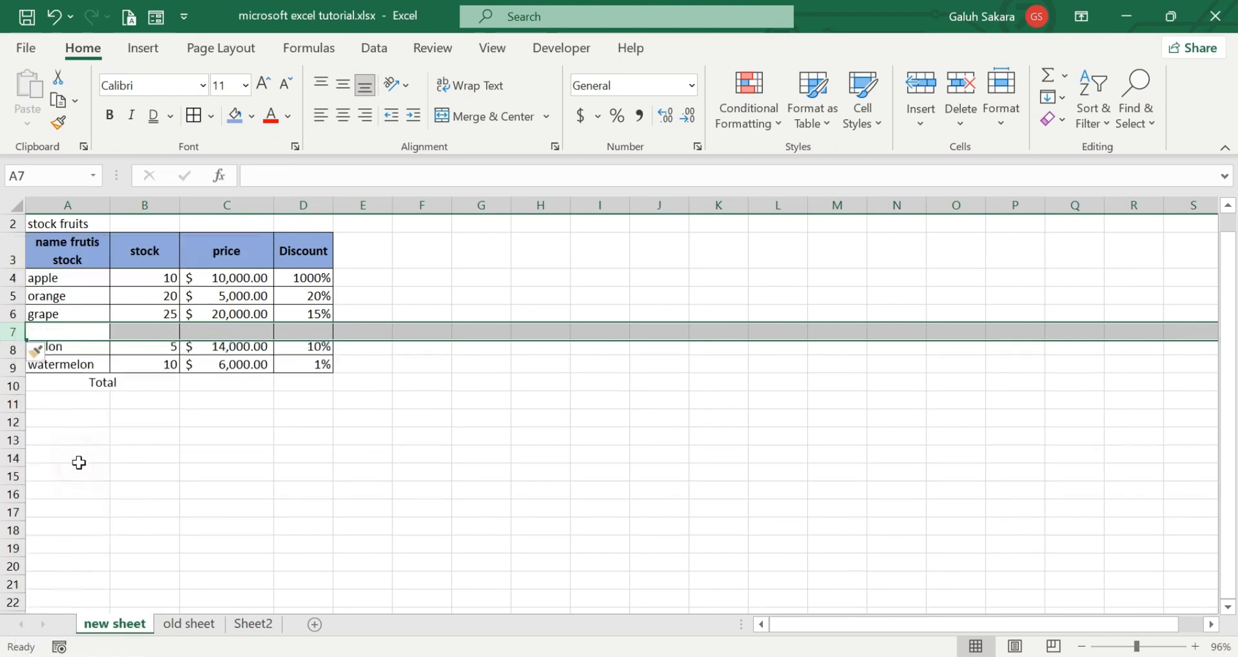
pyautogui.click(206, 460)
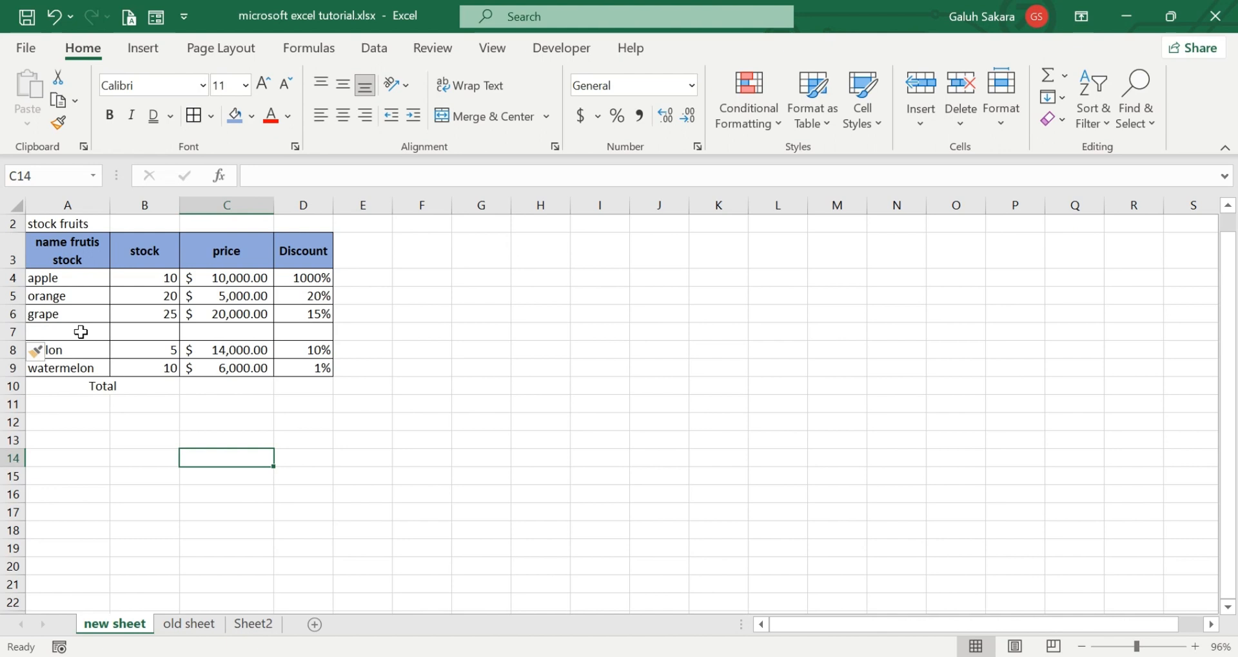
pyautogui.click(9, 331)
pyautogui.rightClick(10, 332)
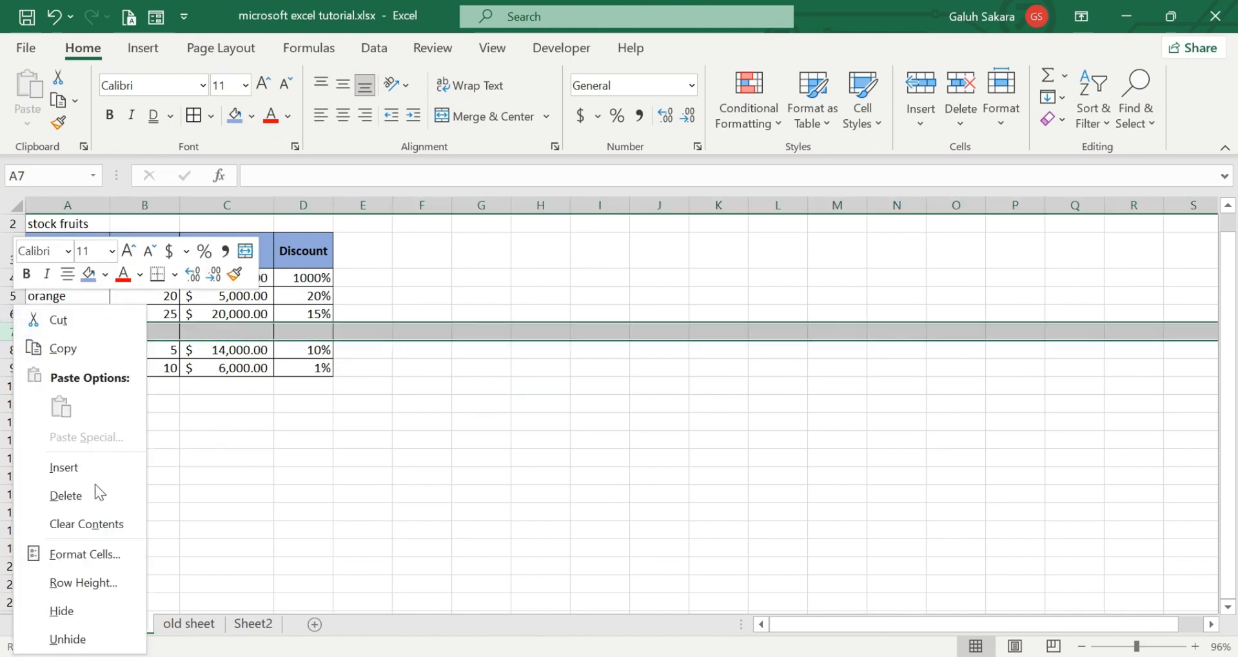
pyautogui.click(106, 469)
pyautogui.click(105, 471)
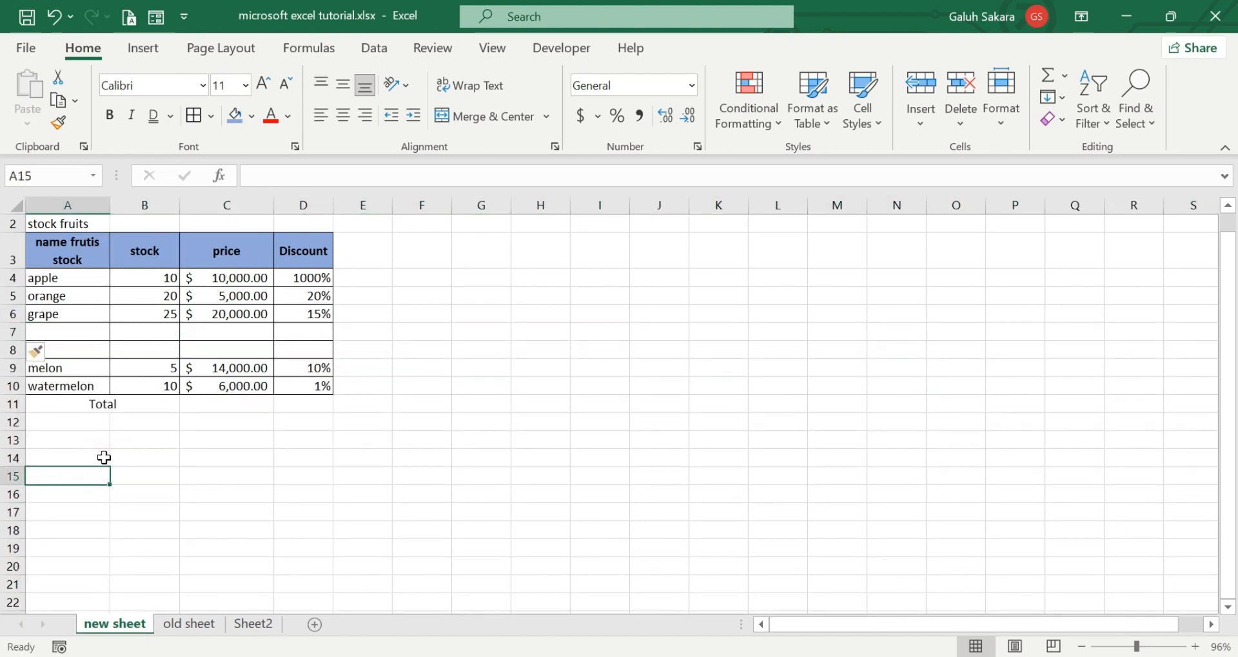
# Step: Enter "grape green" and "grape local" as fruit names in the two blank rows below grape
pyautogui.click(96, 333)
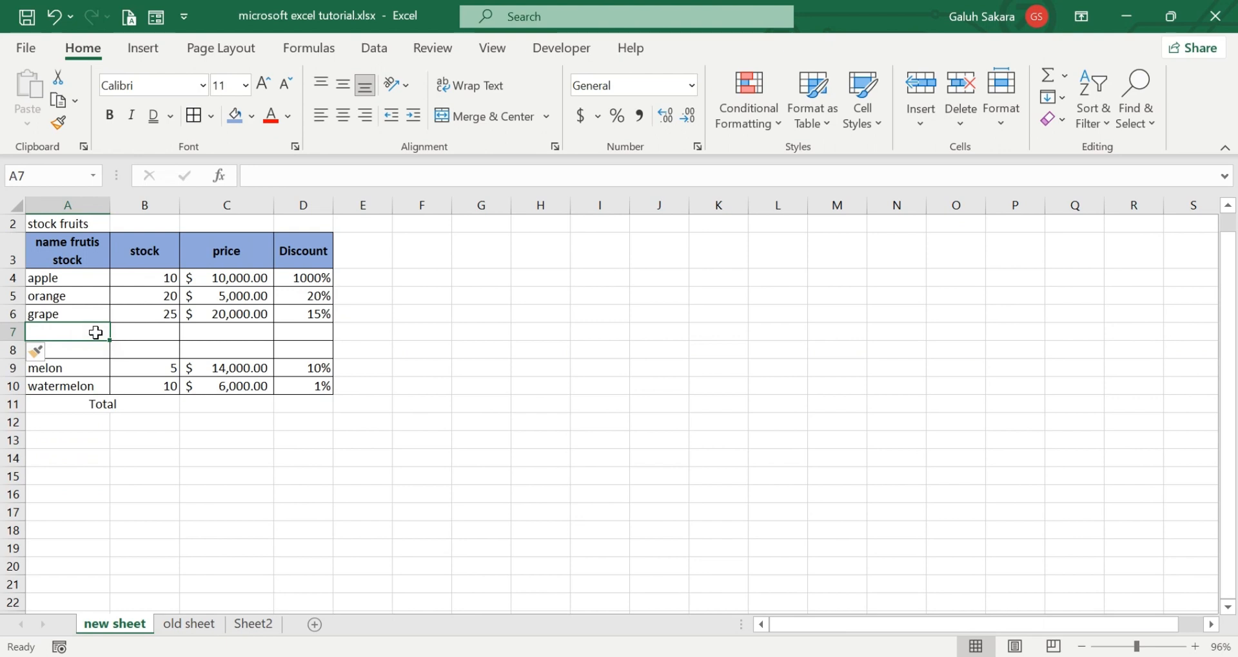
pyautogui.doubleClick(96, 333)
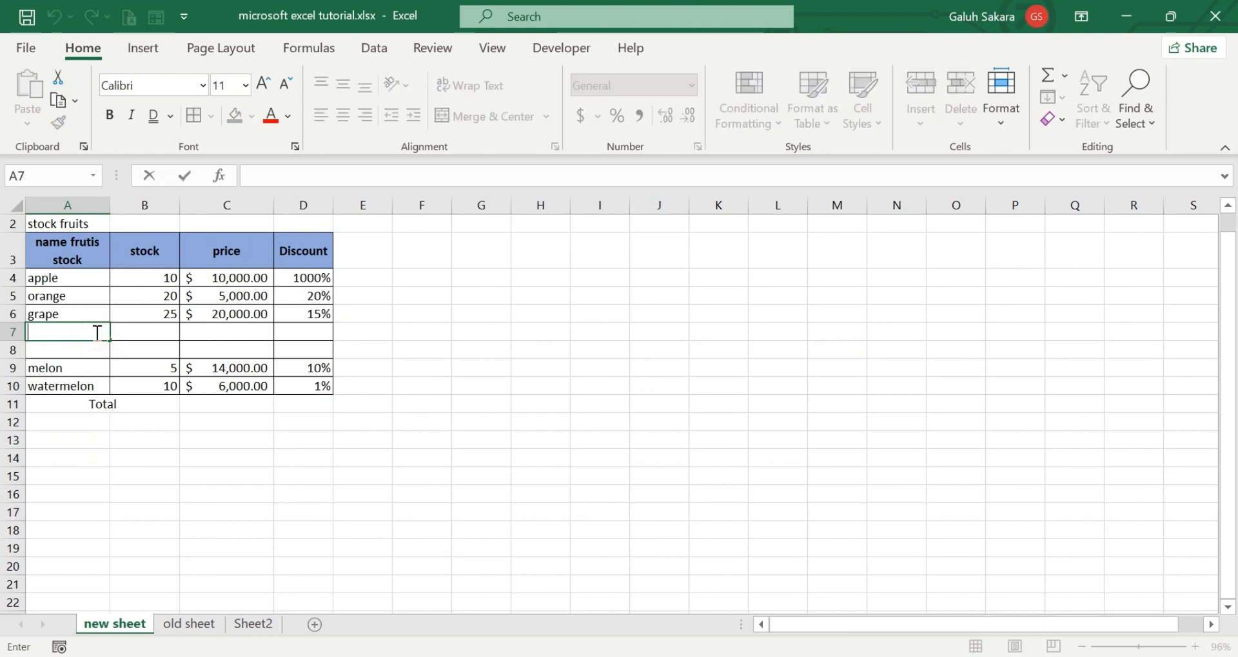
pyautogui.write('grape green')
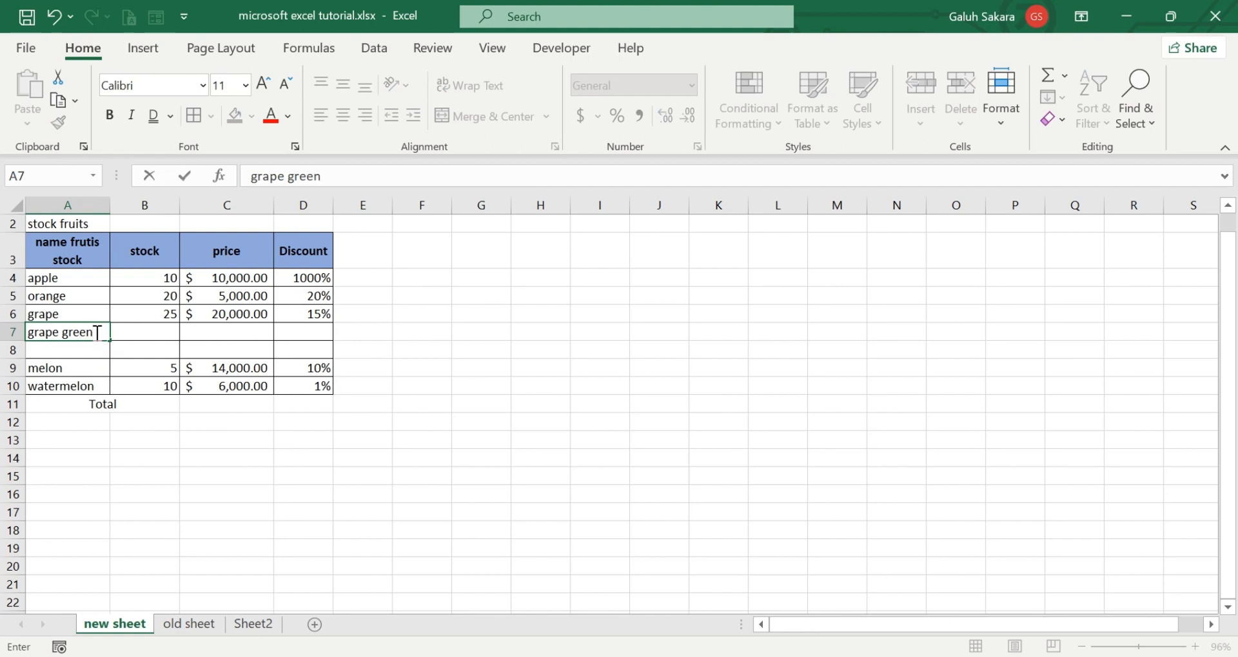
pyautogui.press('Return')
pyautogui.write('grap')
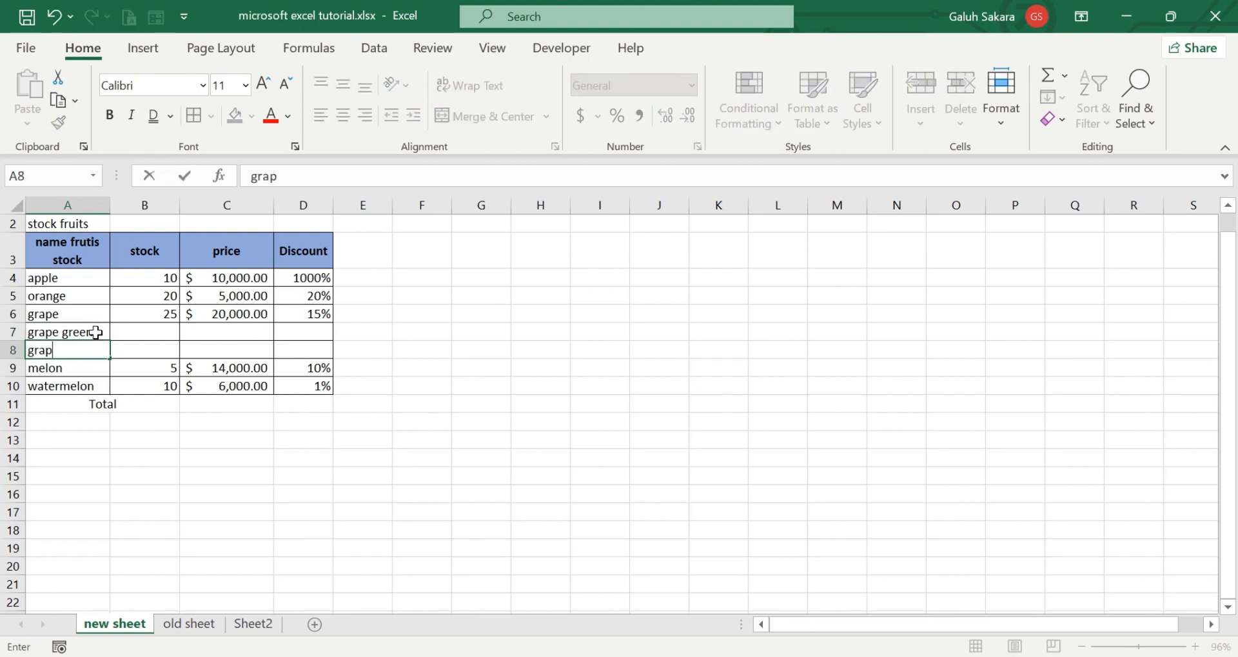
pyautogui.write('e local')
pyautogui.press('Return')
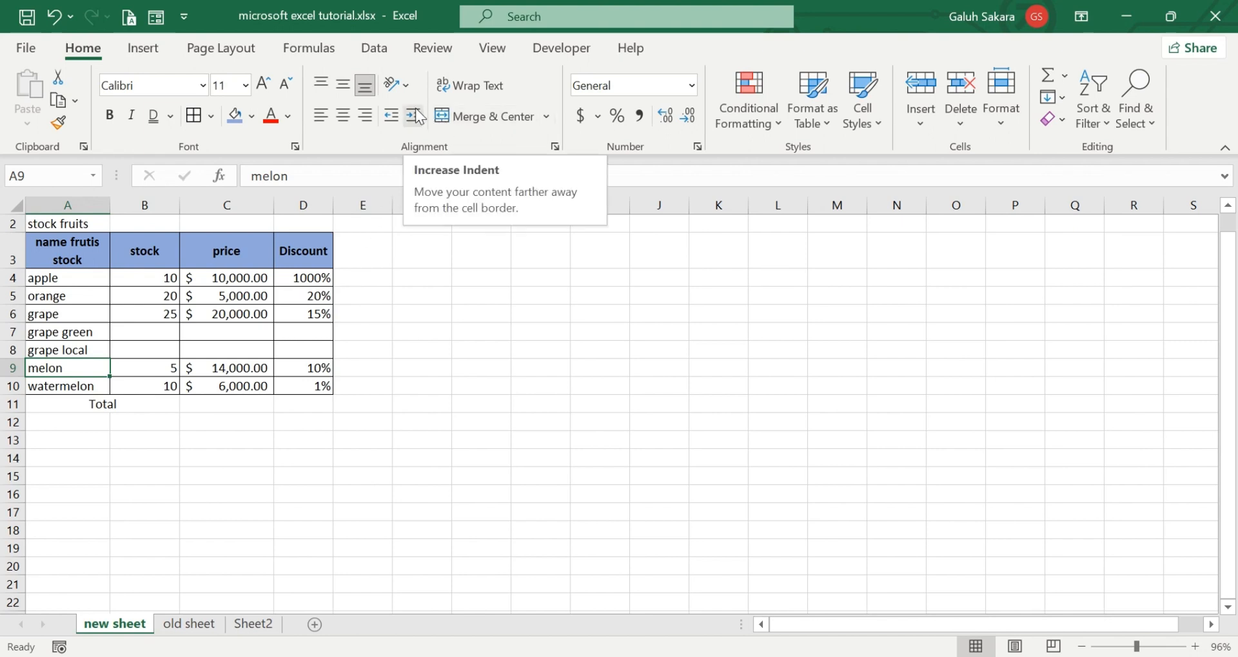
# Step: Indent the "grape green" and "grape local" cells by one level
pyautogui.moveTo(75, 330); pyautogui.dragTo(80, 348)
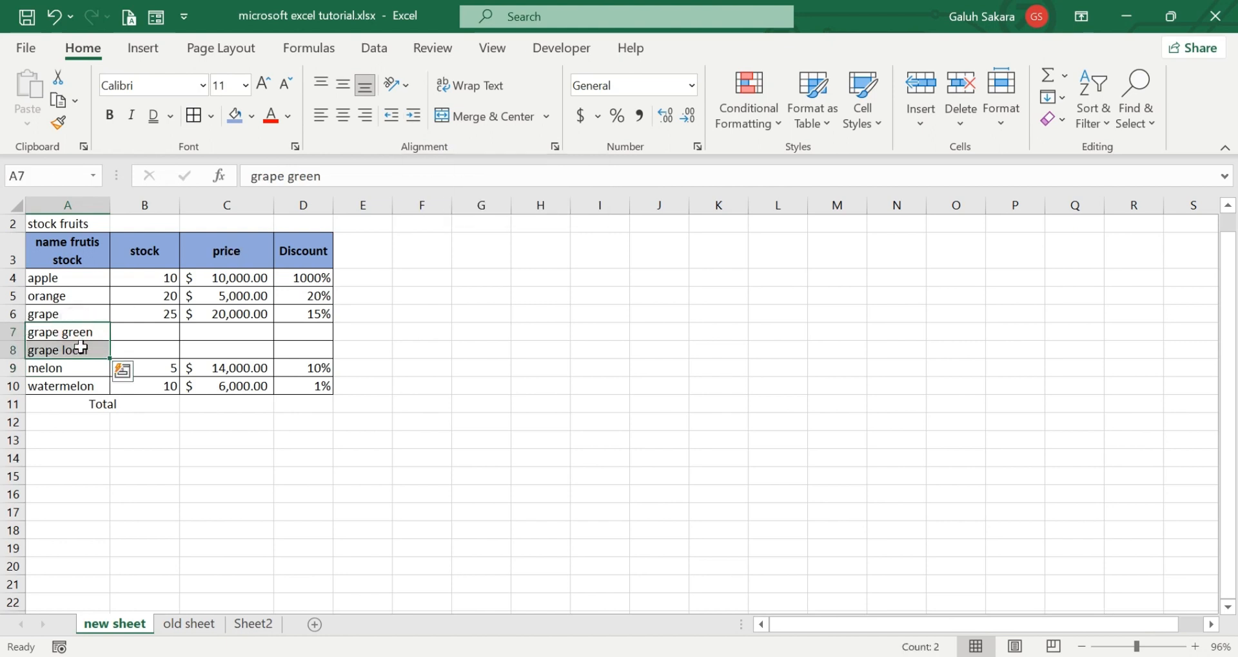
pyautogui.click(423, 111)
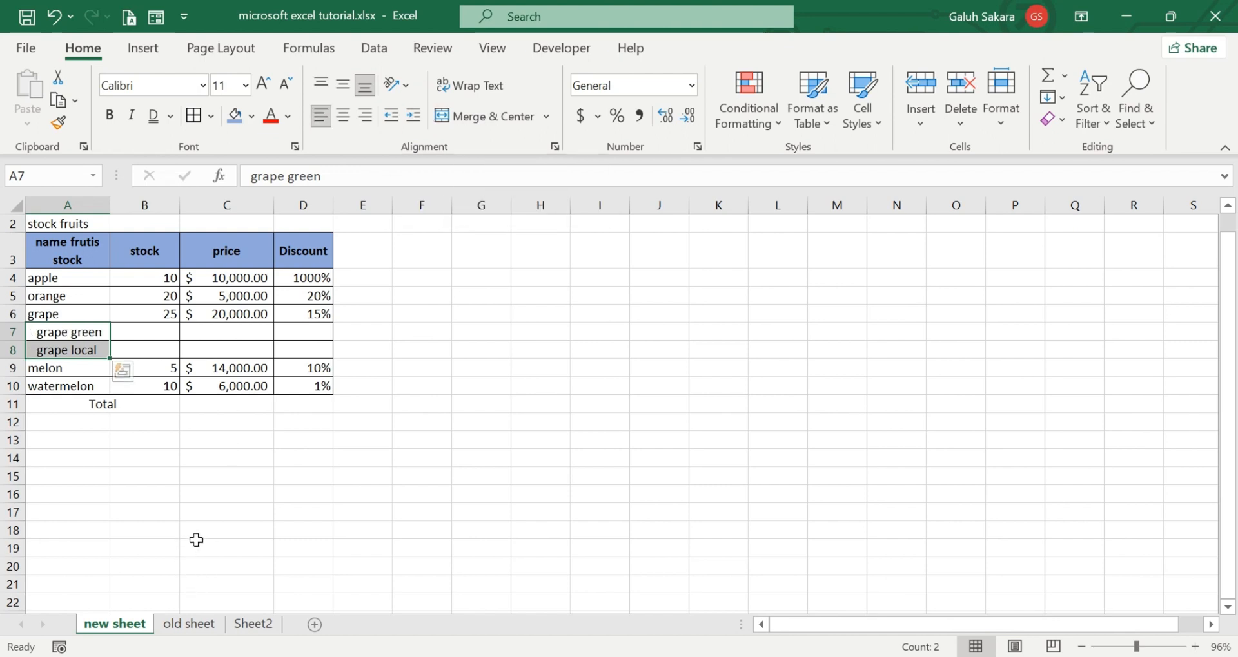
pyautogui.click(396, 114)
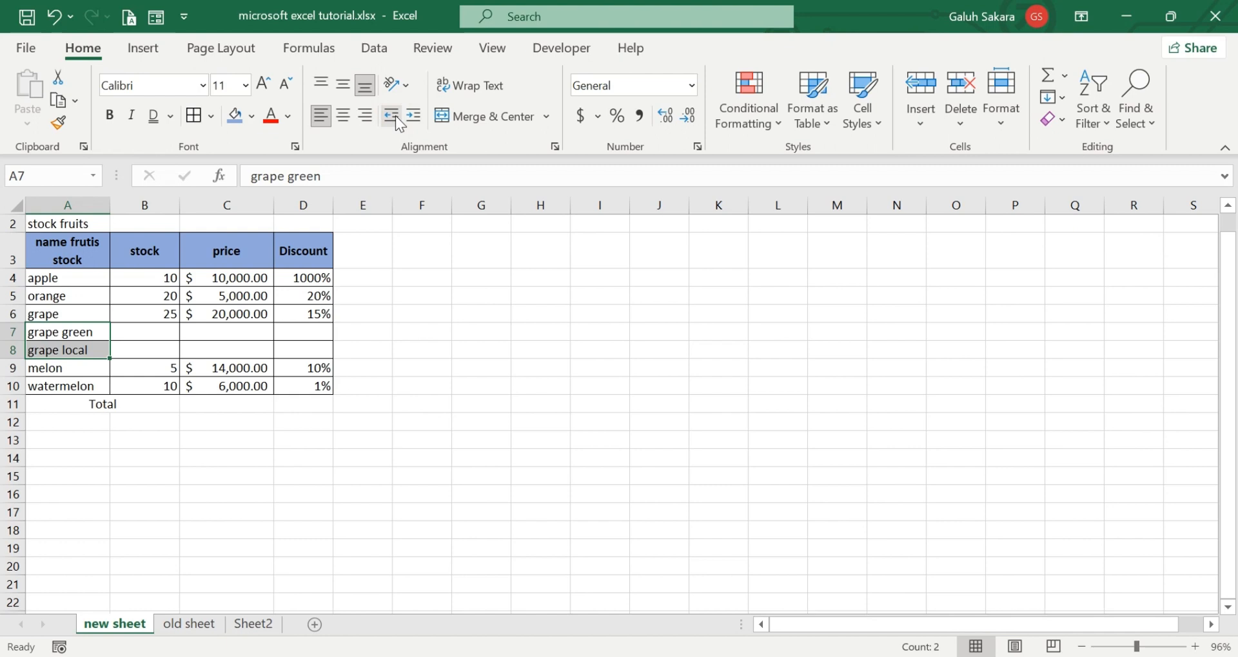
pyautogui.click(413, 116)
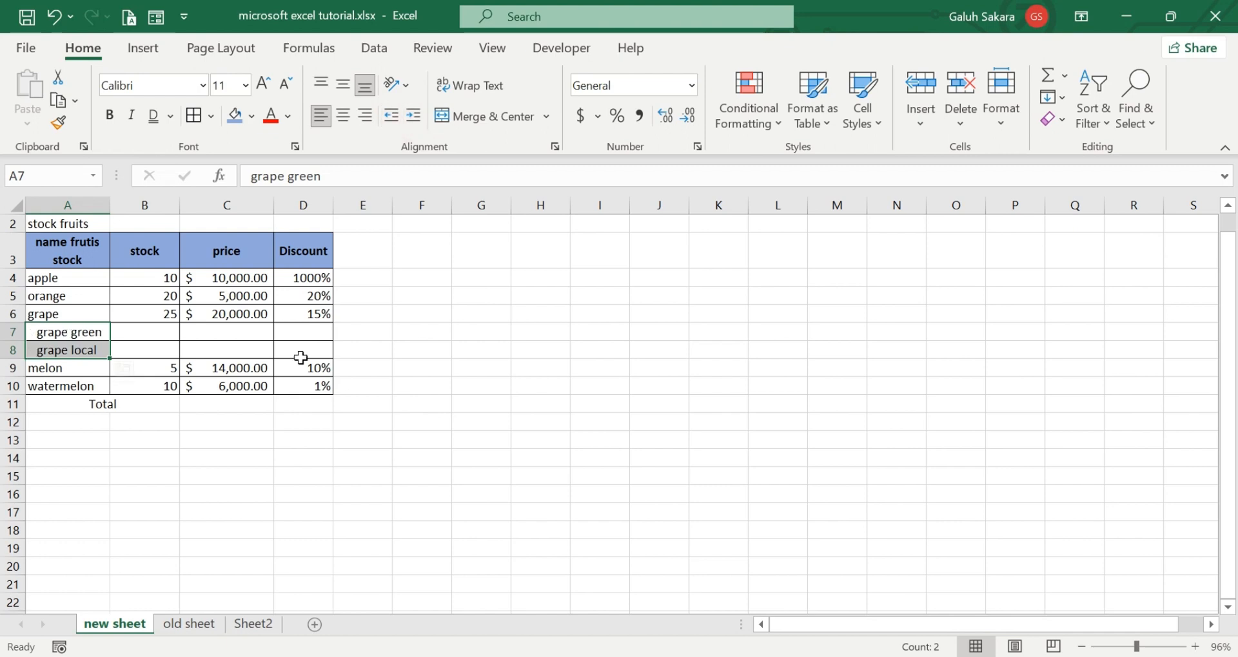
pyautogui.click(257, 464)
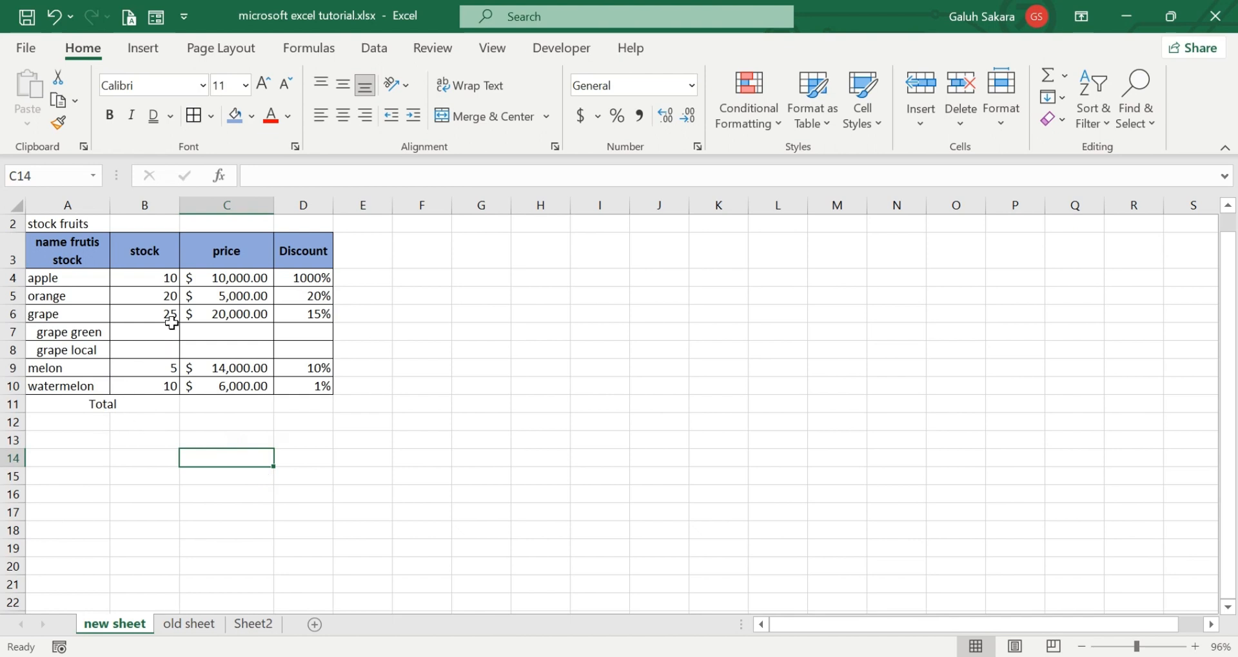
# Step: Search the sheet for "apple", starting from the apple cell
pyautogui.click(57, 281)
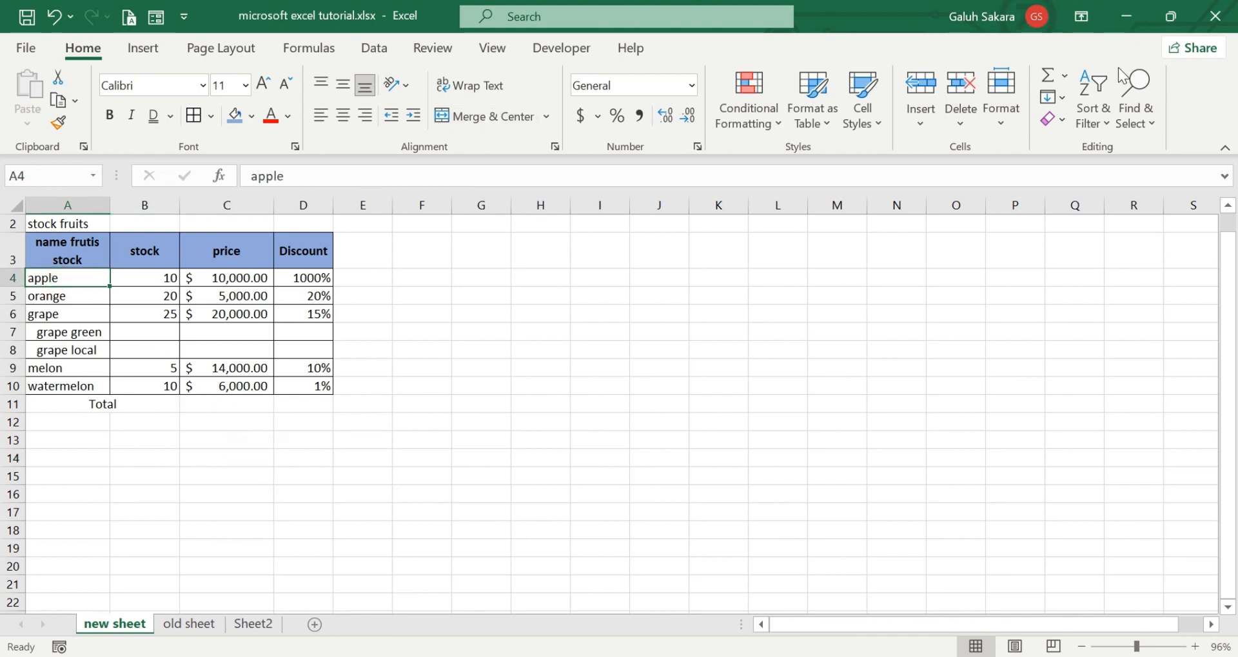
pyautogui.click(1136, 120)
pyautogui.click(1128, 146)
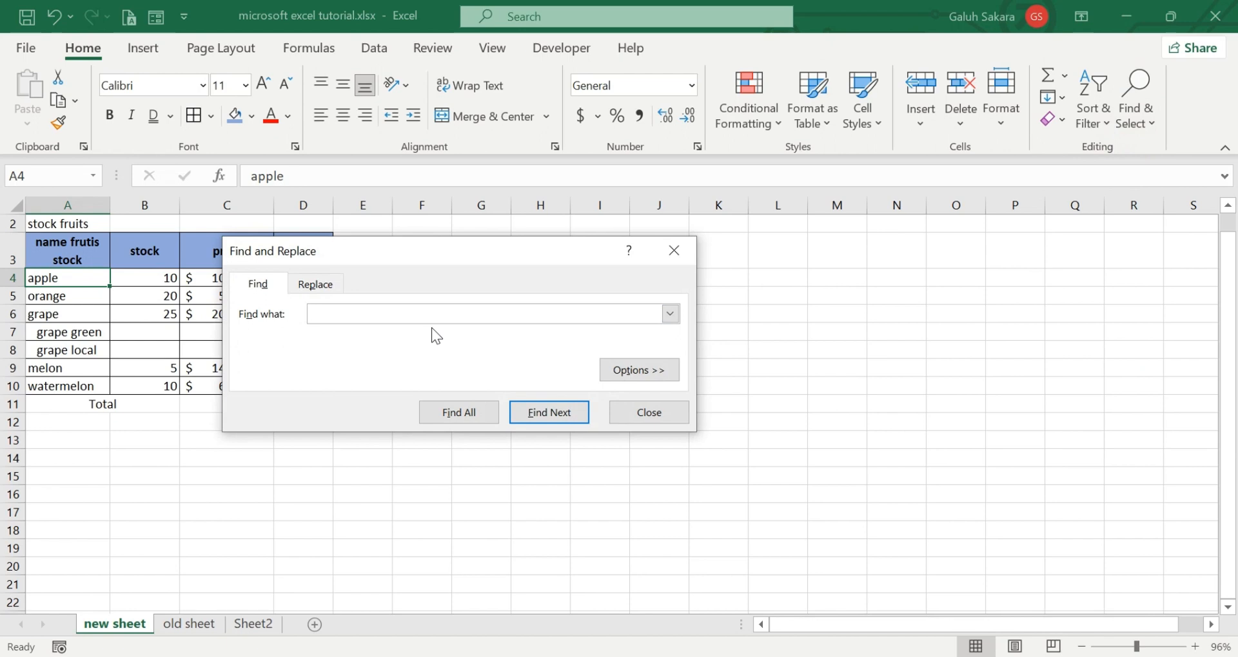
pyautogui.write('apple')
pyautogui.click(537, 414)
pyautogui.click(535, 413)
# Step: Search the sheet for "grape" and step through its matches
pyautogui.moveTo(368, 312); pyautogui.dragTo(296, 308)
pyautogui.write('grape')
pyautogui.click(580, 416)
pyautogui.click(579, 413)
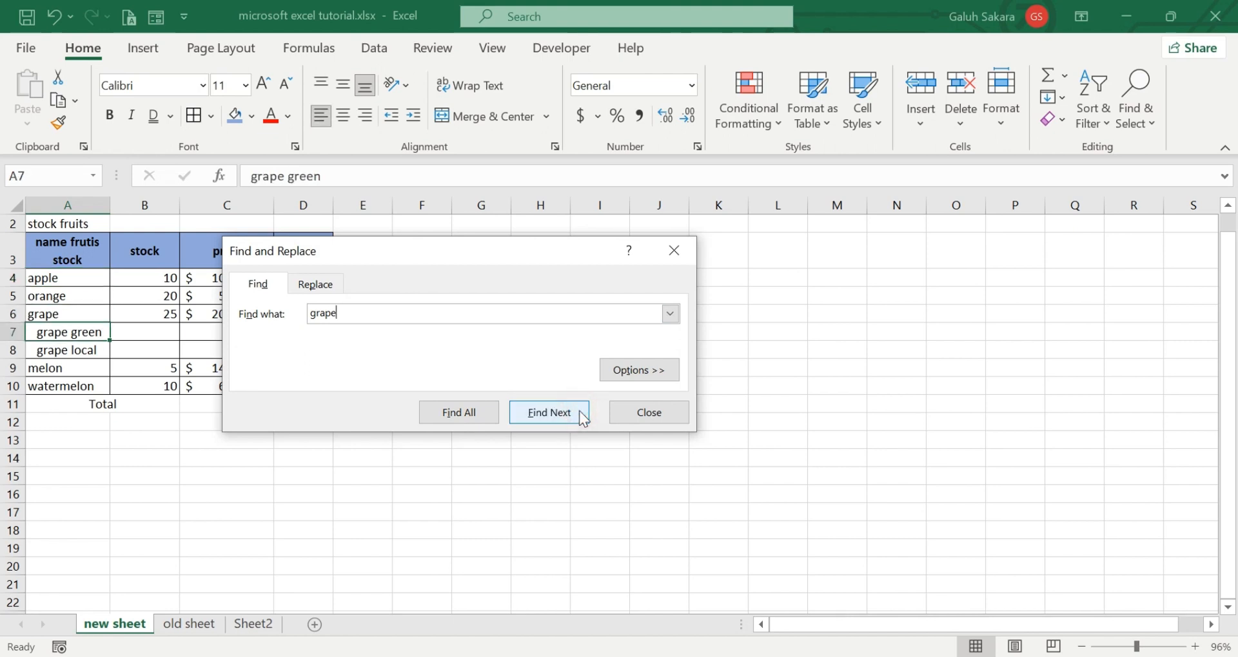
pyautogui.click(579, 413)
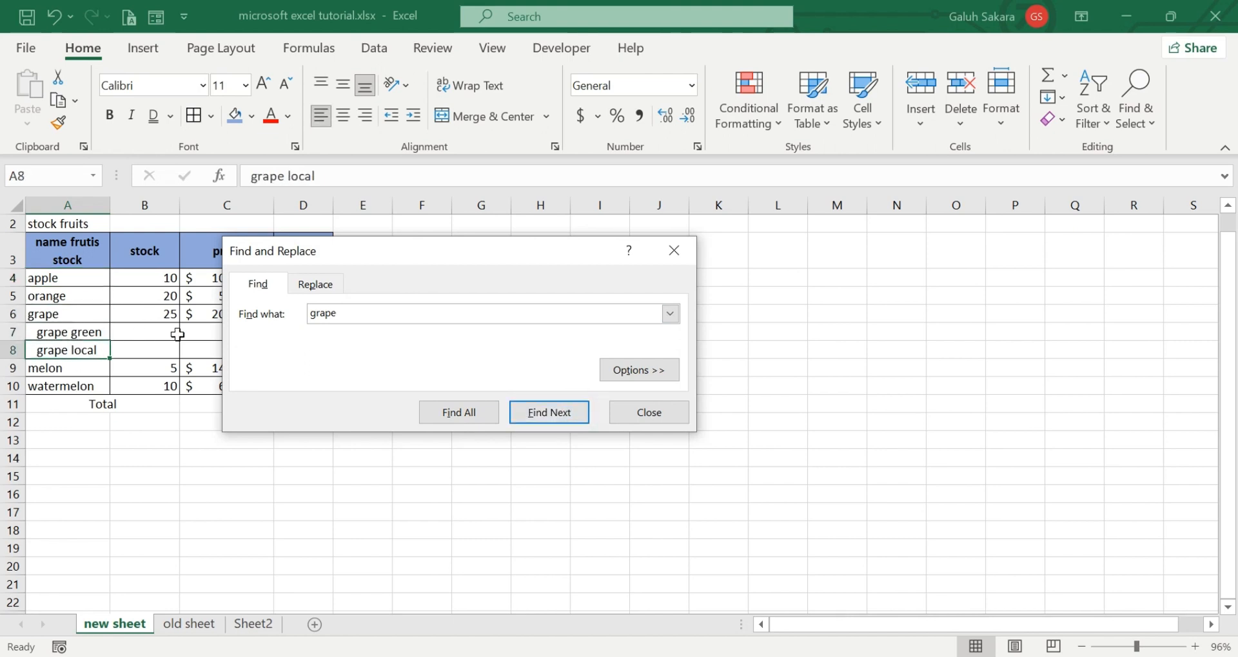
# Step: Replace all occurrences of "apple" with "apple red"
pyautogui.click(316, 284)
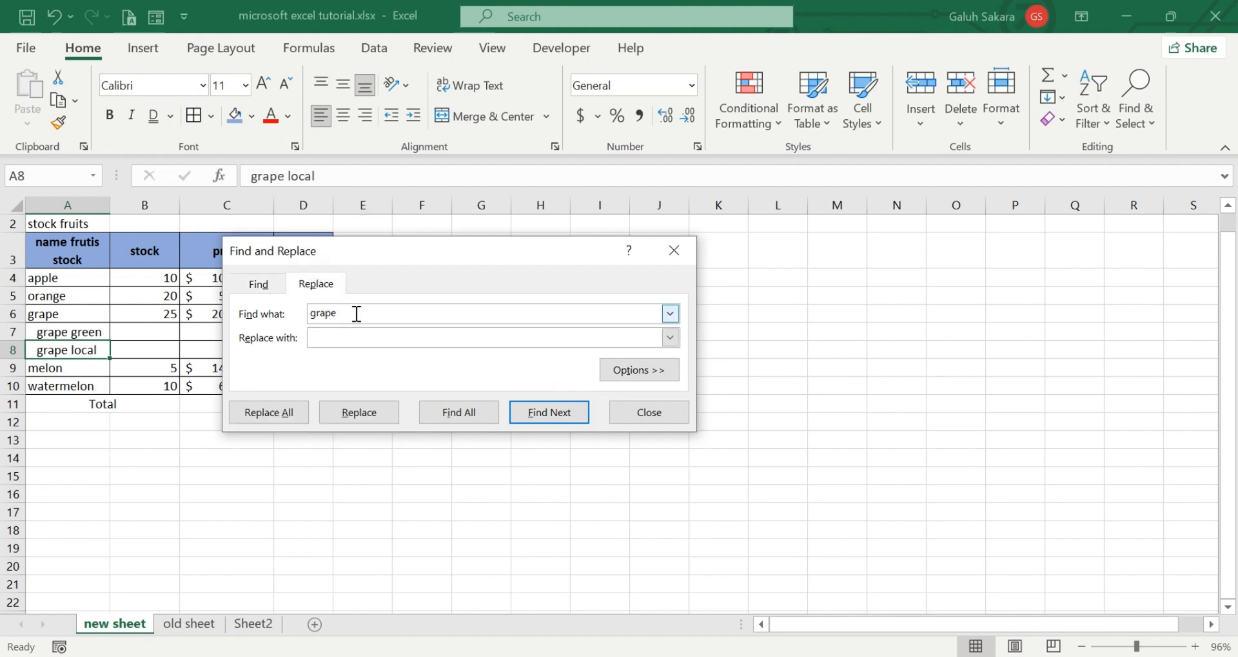
pyautogui.doubleClick(313, 314)
pyautogui.write('apple')
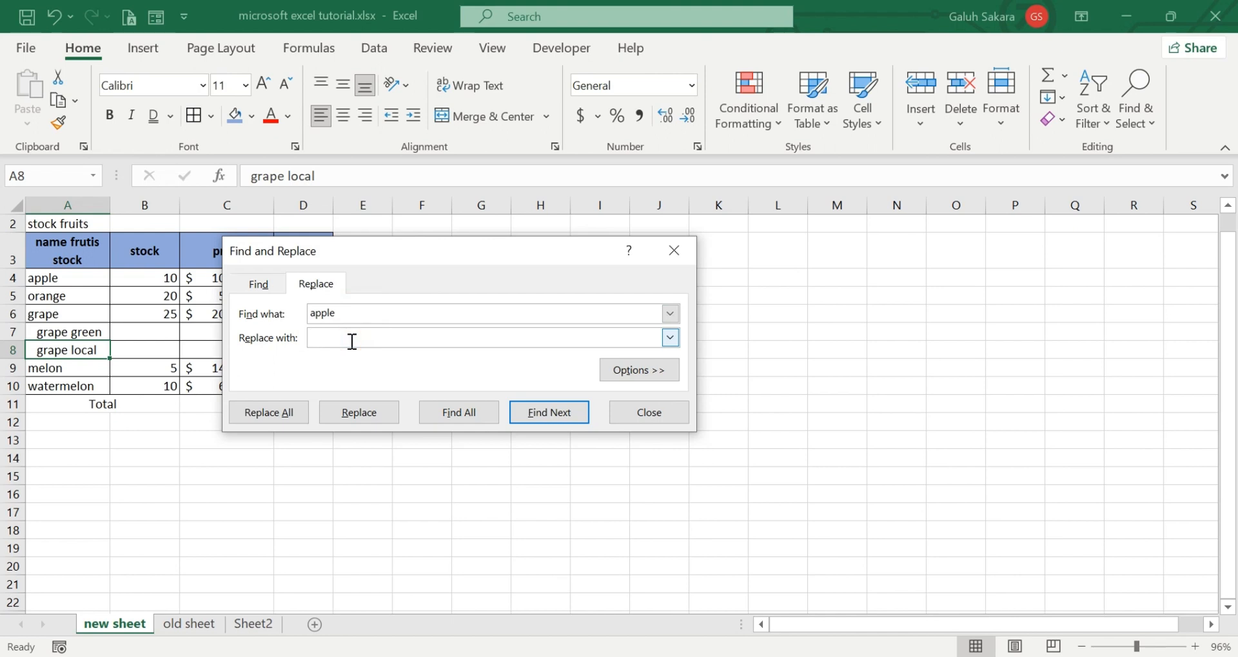
pyautogui.click(352, 342)
pyautogui.write('apple red')
pyautogui.click(284, 419)
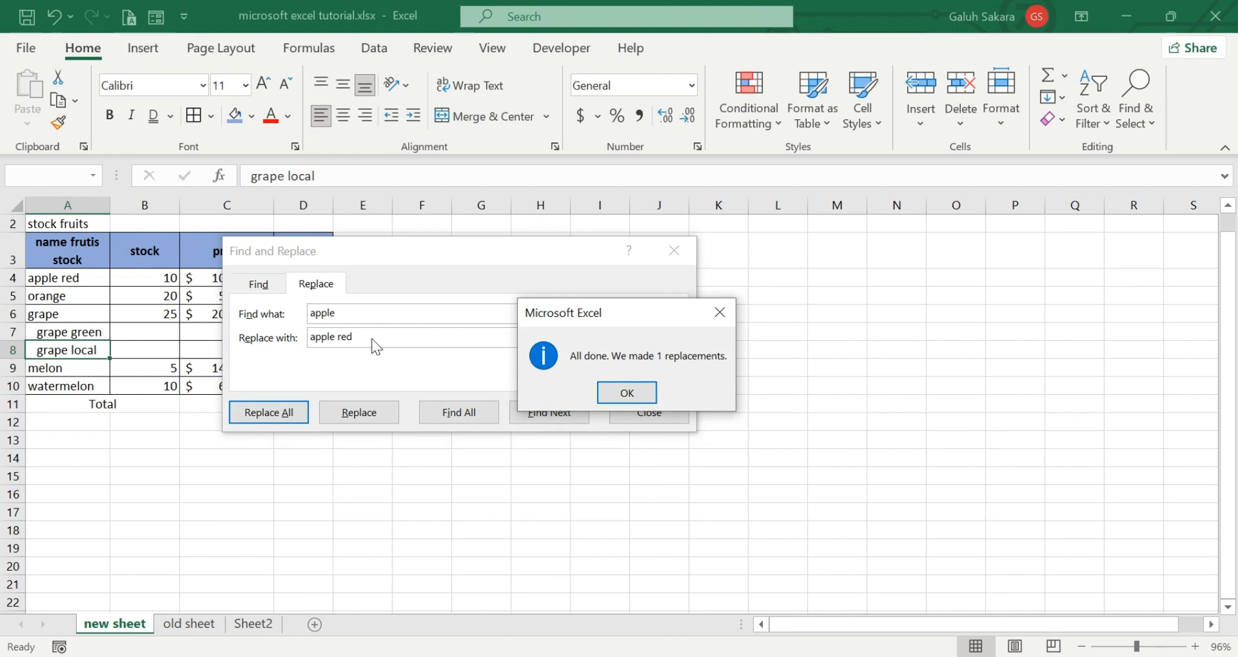
pyautogui.click(612, 395)
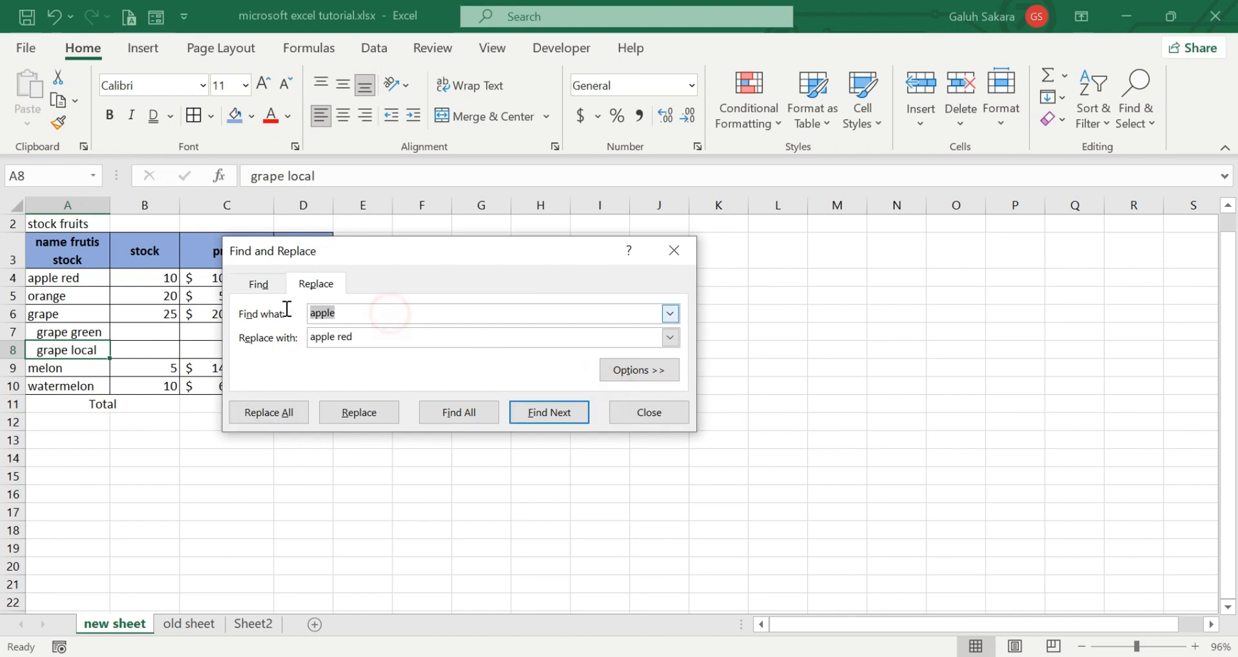
# Step: Try to replace a single occurrence of "orange" with "orange water"
pyautogui.write('orange')
pyautogui.press('Tab')
pyautogui.write('o')
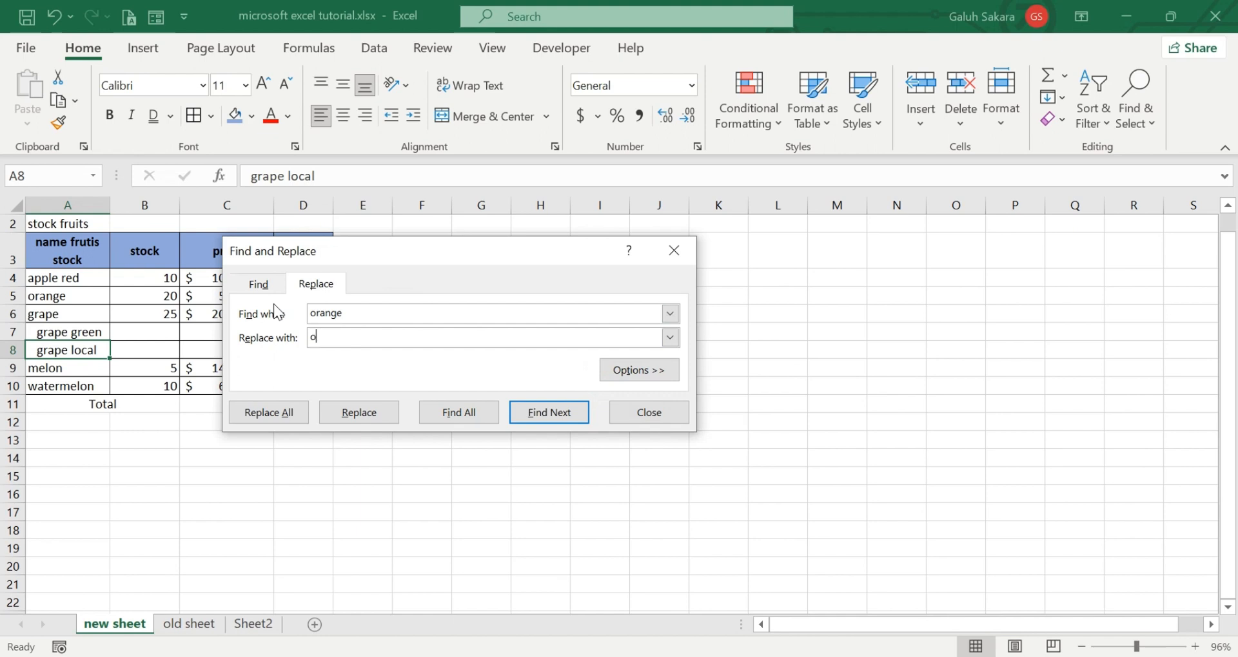
pyautogui.write('range water')
pyautogui.click(330, 412)
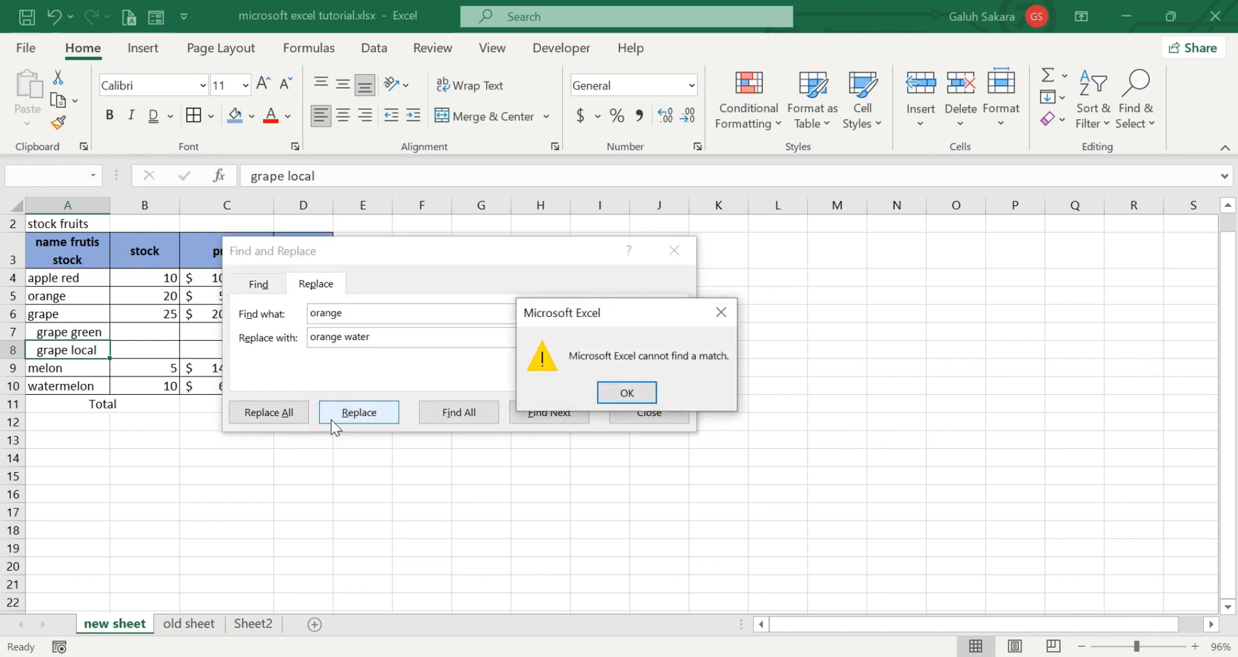
pyautogui.click(656, 393)
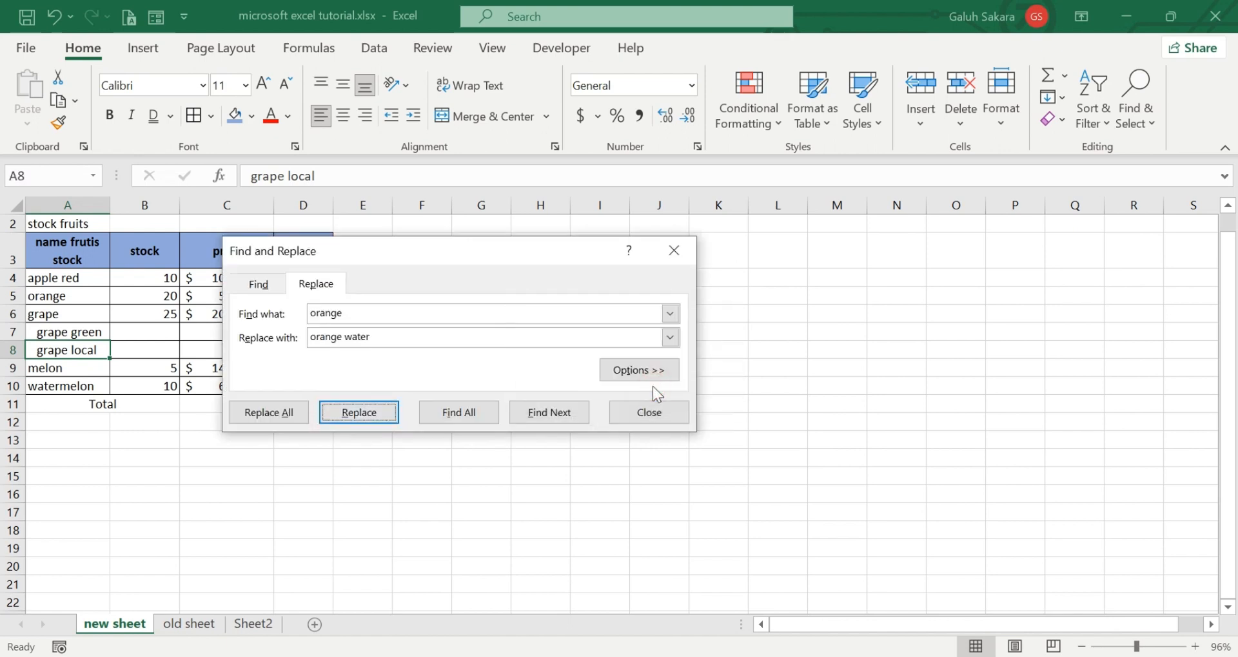
# Step: Change the replacement text to "oranges", replace all occurrences of "orange" with it, and close Find and Replace
pyautogui.click(392, 332)
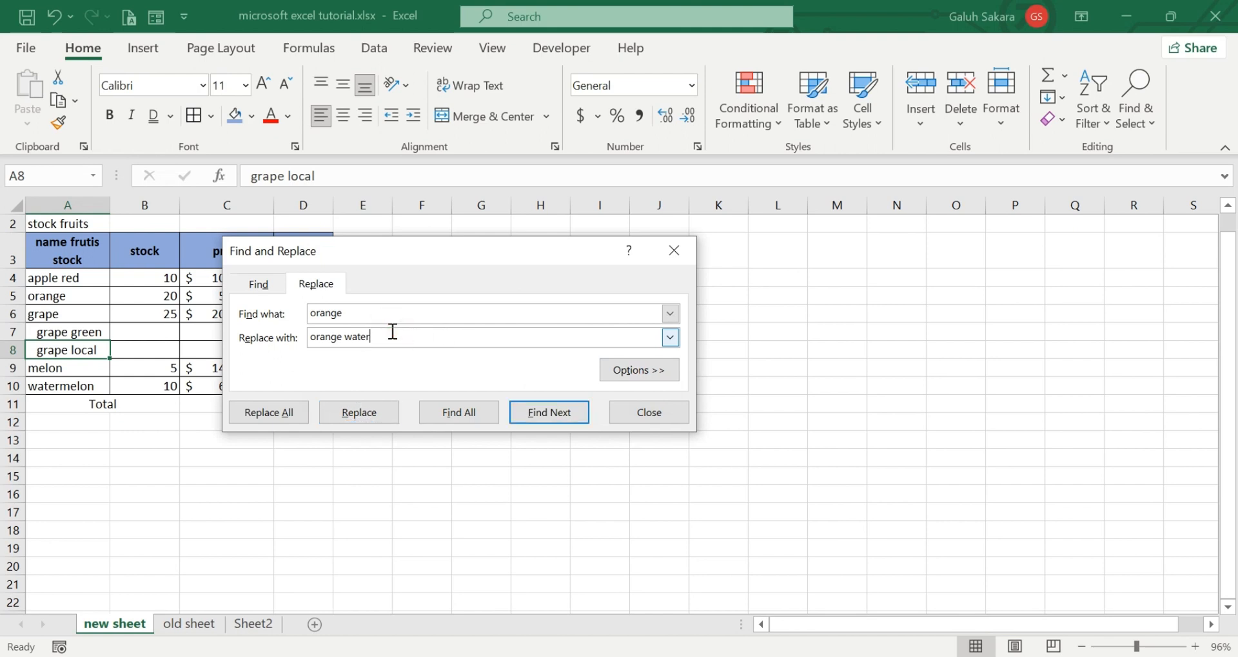
pyautogui.press('BackSpace')
pyautogui.press('BackSpace')
pyautogui.press('BackSpace')
pyautogui.press('BackSpace')
pyautogui.press('BackSpace')
pyautogui.write('s')
pyautogui.click(234, 412)
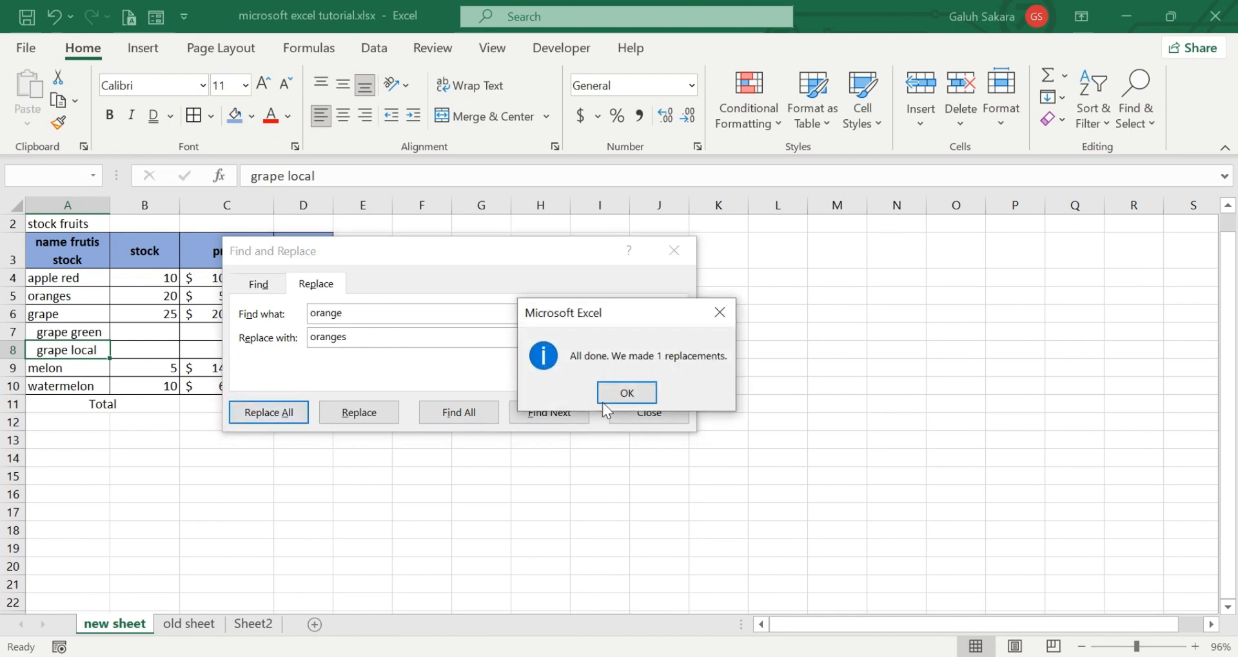
pyautogui.click(636, 399)
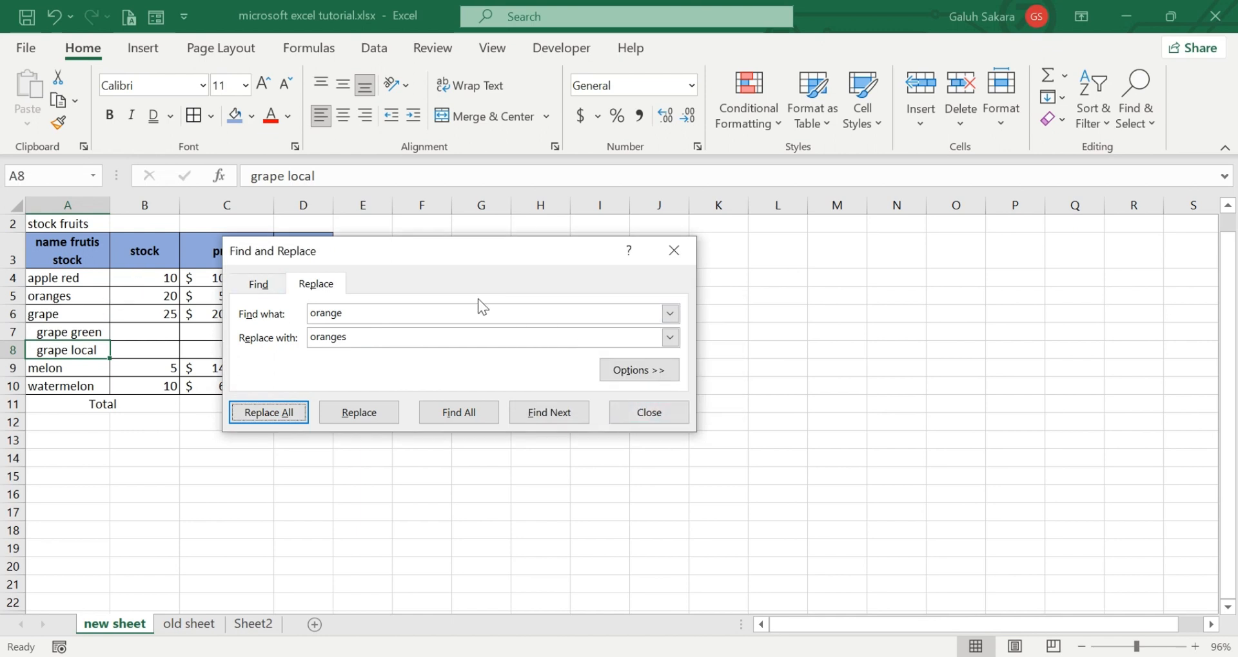
pyautogui.click(675, 237)
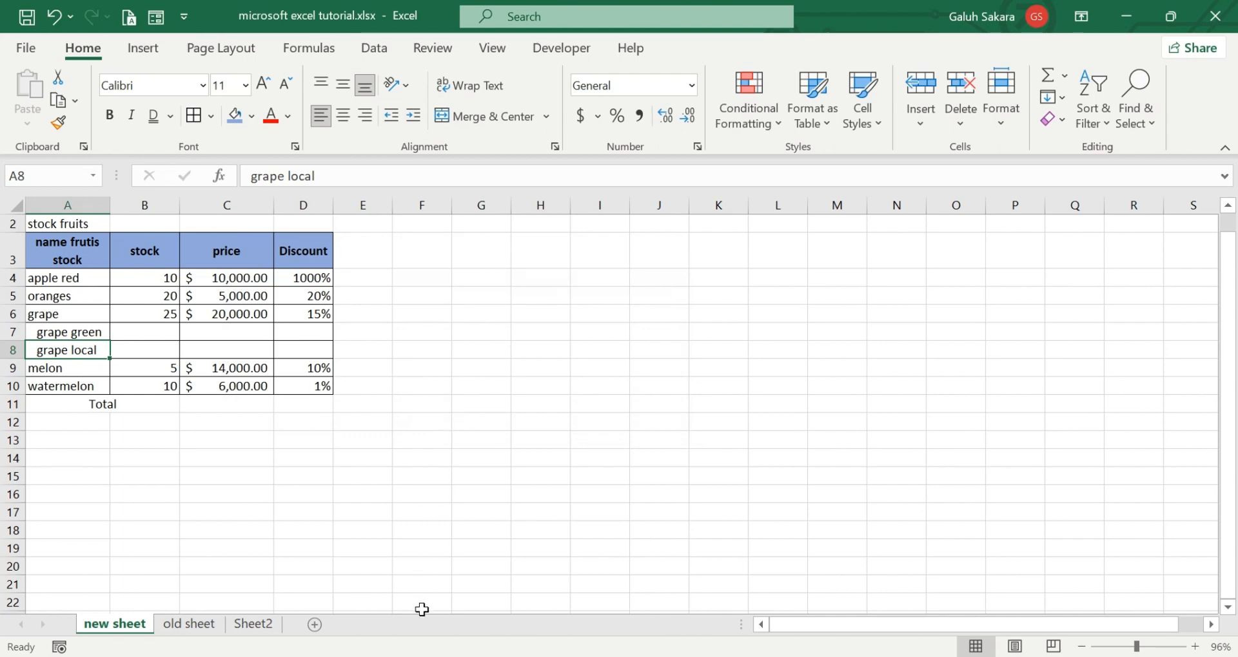
pyautogui.click(409, 656)
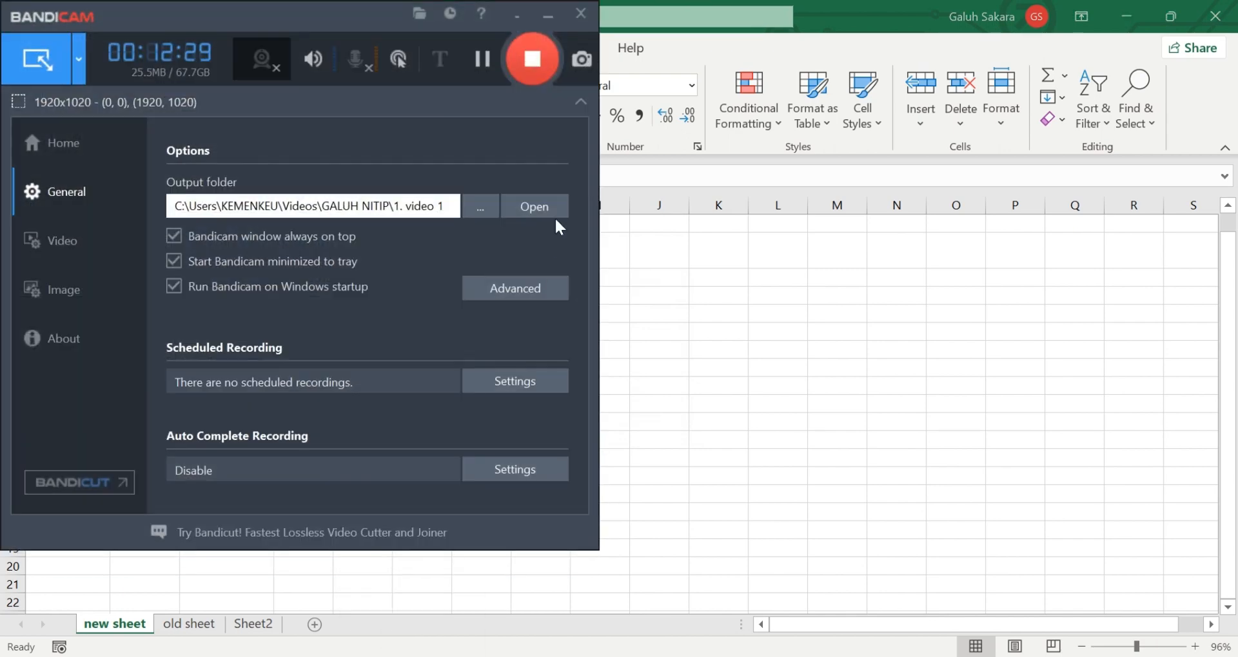